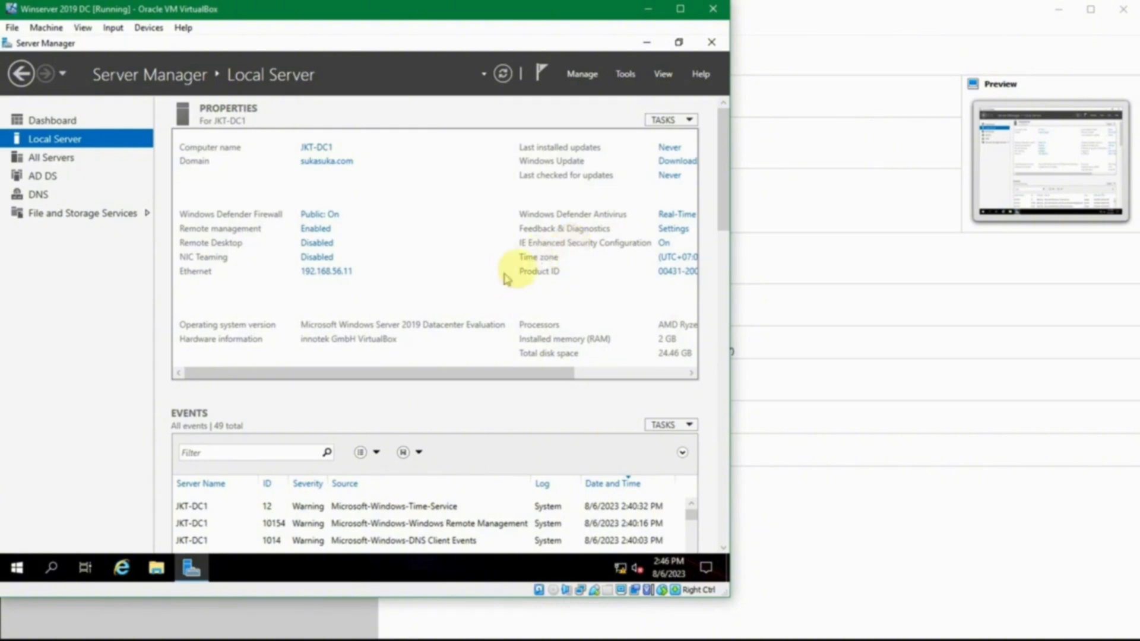
In the VirtualBox Manager, start the Winserver 2019 SVR virtual machine.
{"action": "left_click", "coordinate": [801, 500]}
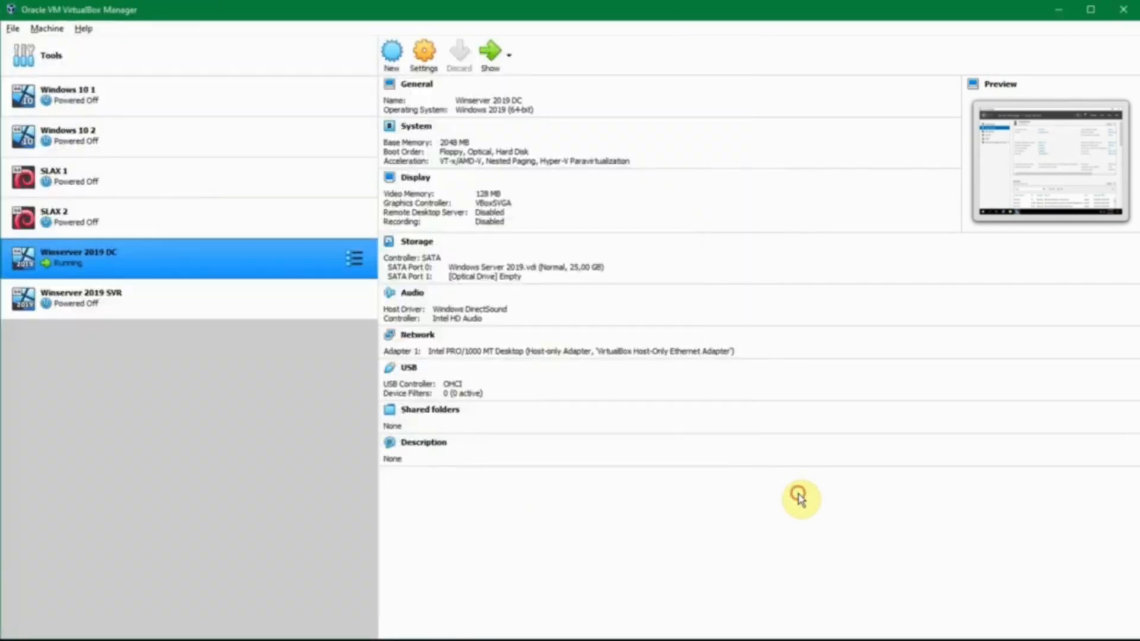
{"action": "left_click", "coordinate": [247, 304]}
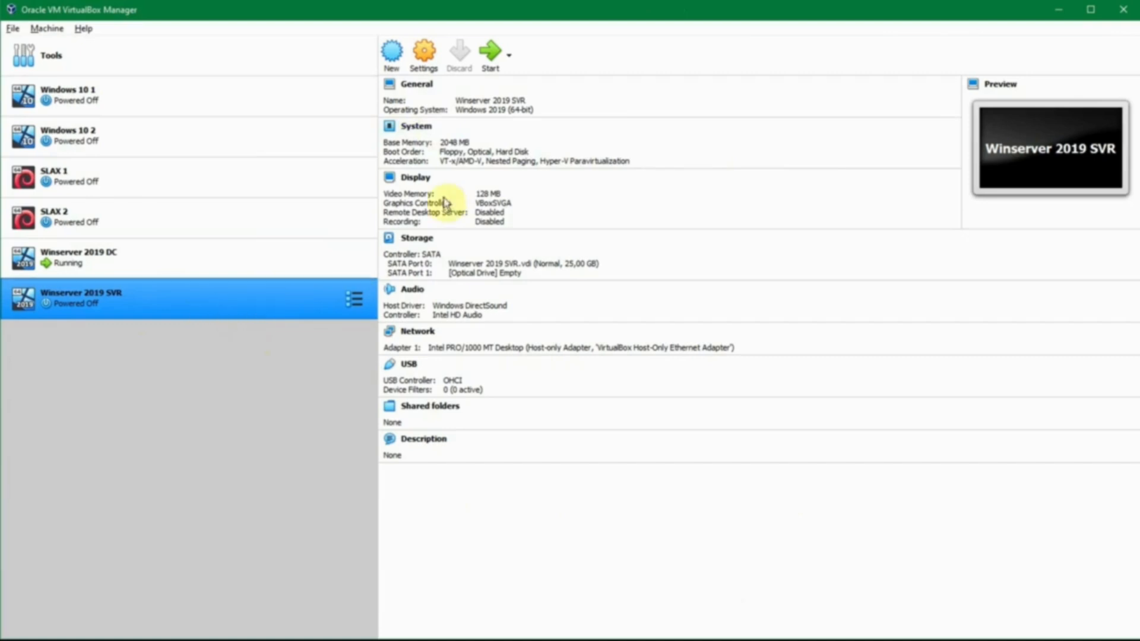
{"action": "left_click", "coordinate": [143, 275]}
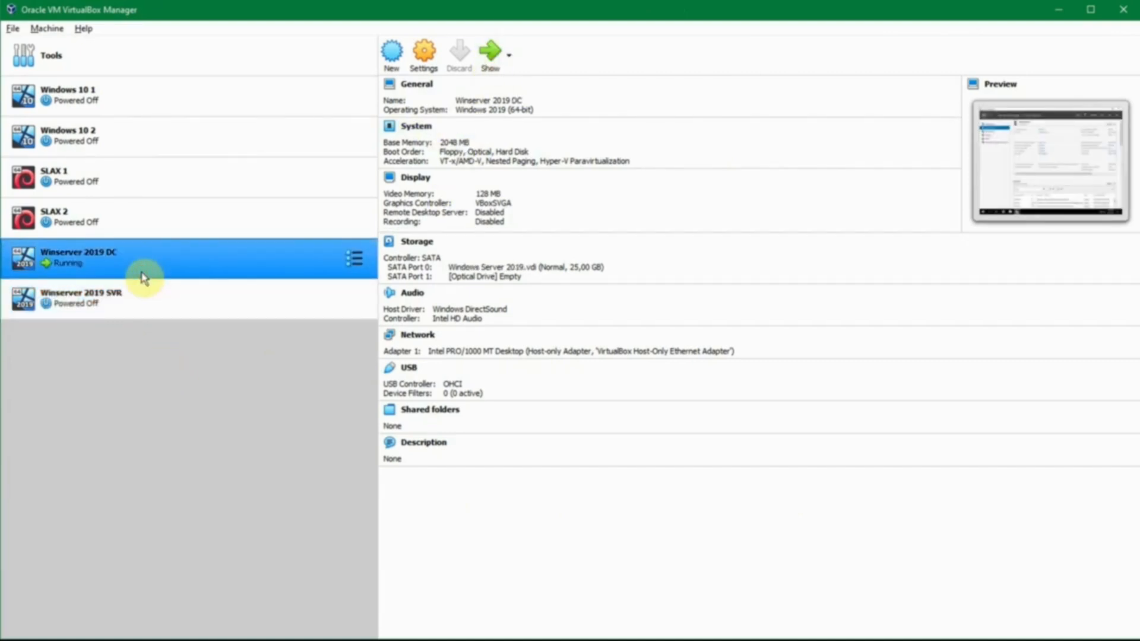
{"action": "left_click", "coordinate": [209, 291]}
{"action": "left_click", "coordinate": [492, 54]}
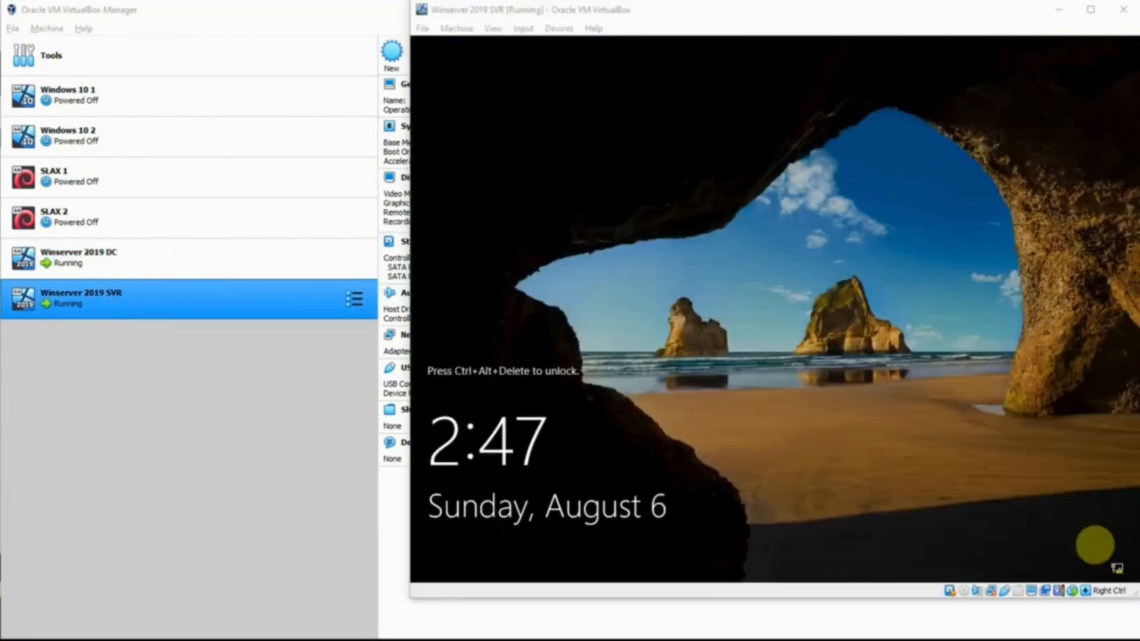
Unlock the Winserver 2019 SVR guest and sign in as Administrator with the account password.
{"action": "left_click", "coordinate": [947, 475]}
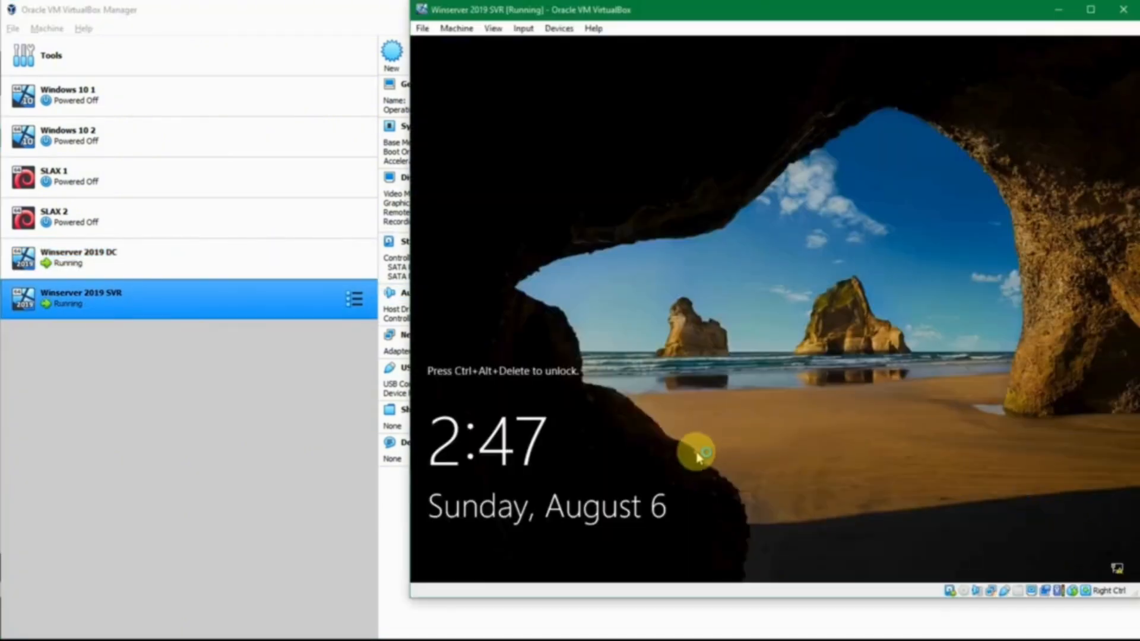
{"action": "key", "text": "ctrl+alt+Delete"}
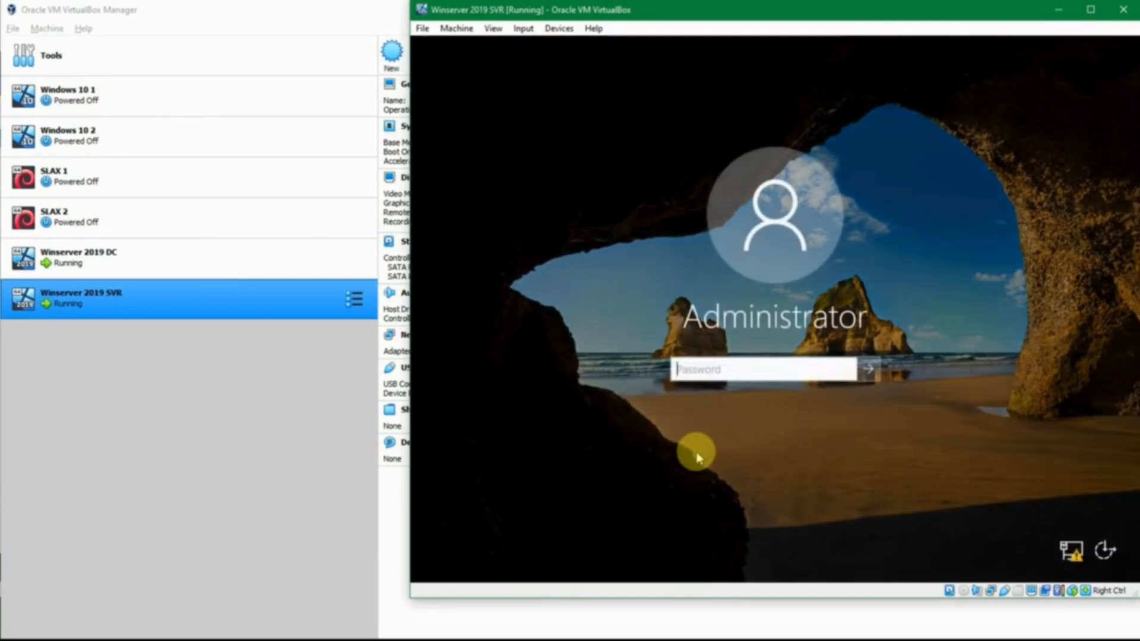
{"action": "type", "text": "P"}
{"action": "key", "text": "Return"}
Switch to passes.txt in Notepad and review the hostname, user and password entries for the Winserver 2019 SVR server.
{"action": "left_click", "coordinate": [501, 614]}
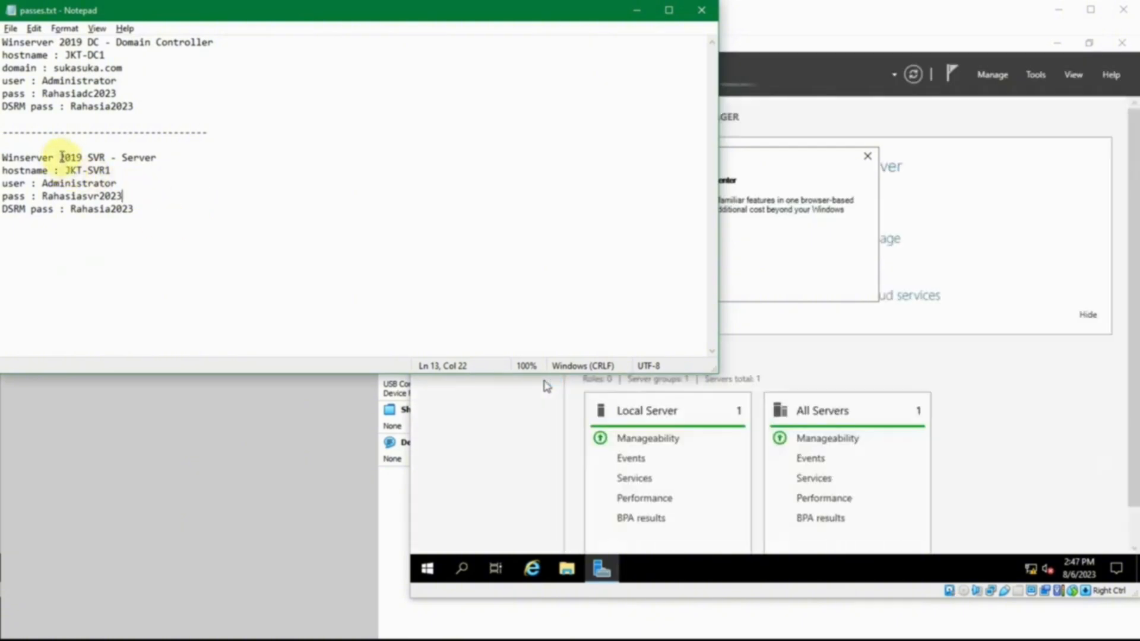
{"action": "left_click", "coordinate": [62, 156]}
{"action": "left_click", "coordinate": [106, 156]}
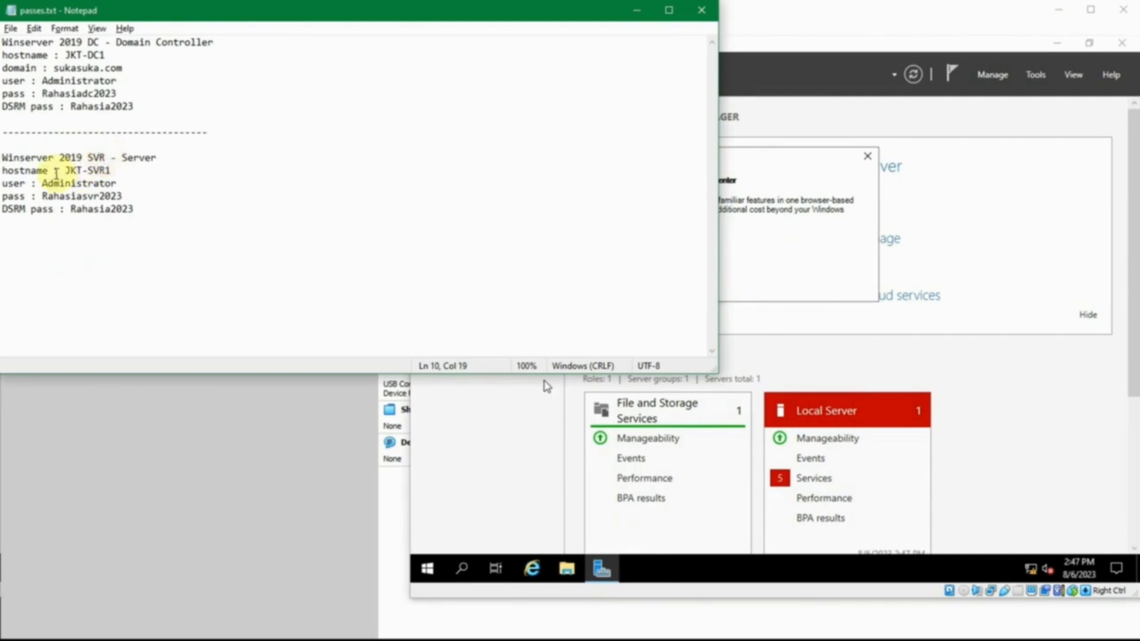
{"action": "double_click", "coordinate": [77, 170]}
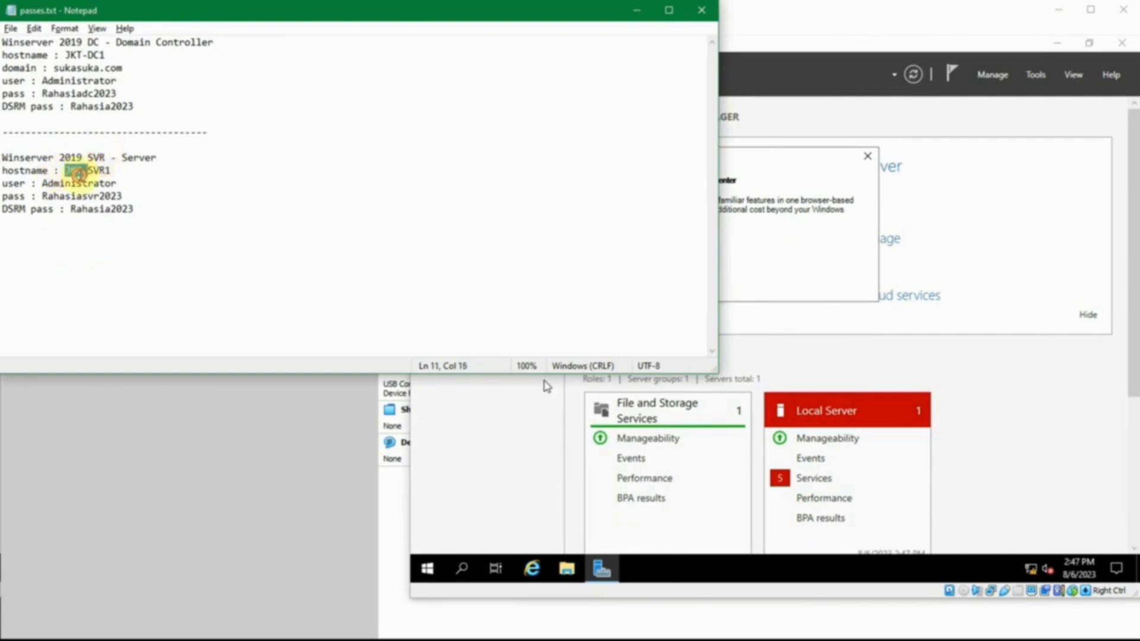
{"action": "left_click", "coordinate": [111, 170]}
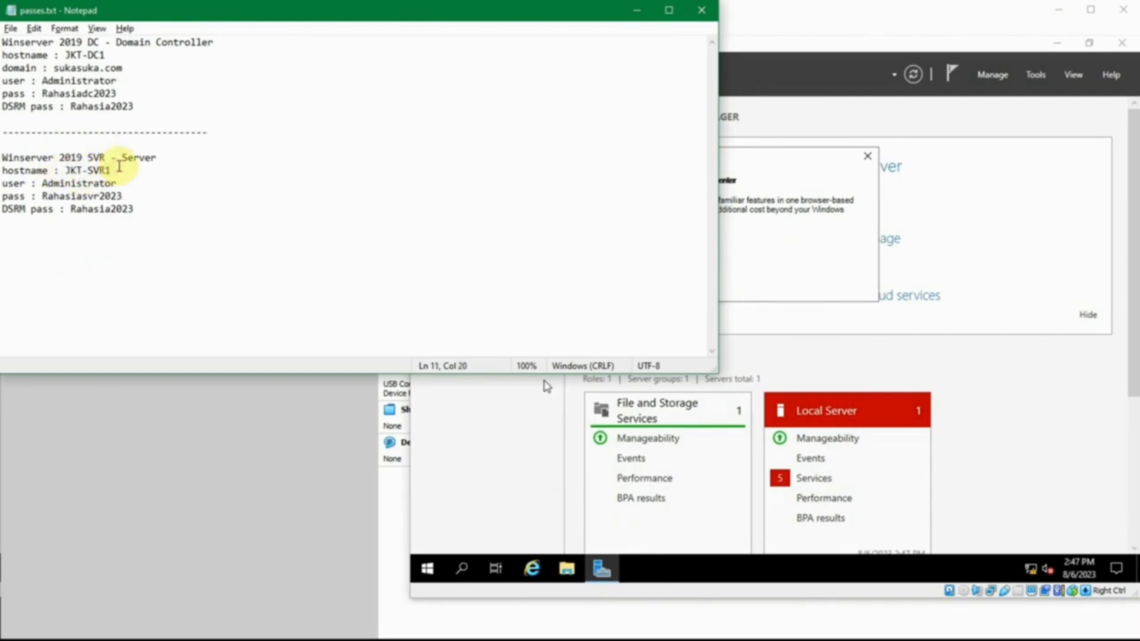
{"action": "double_click", "coordinate": [89, 184]}
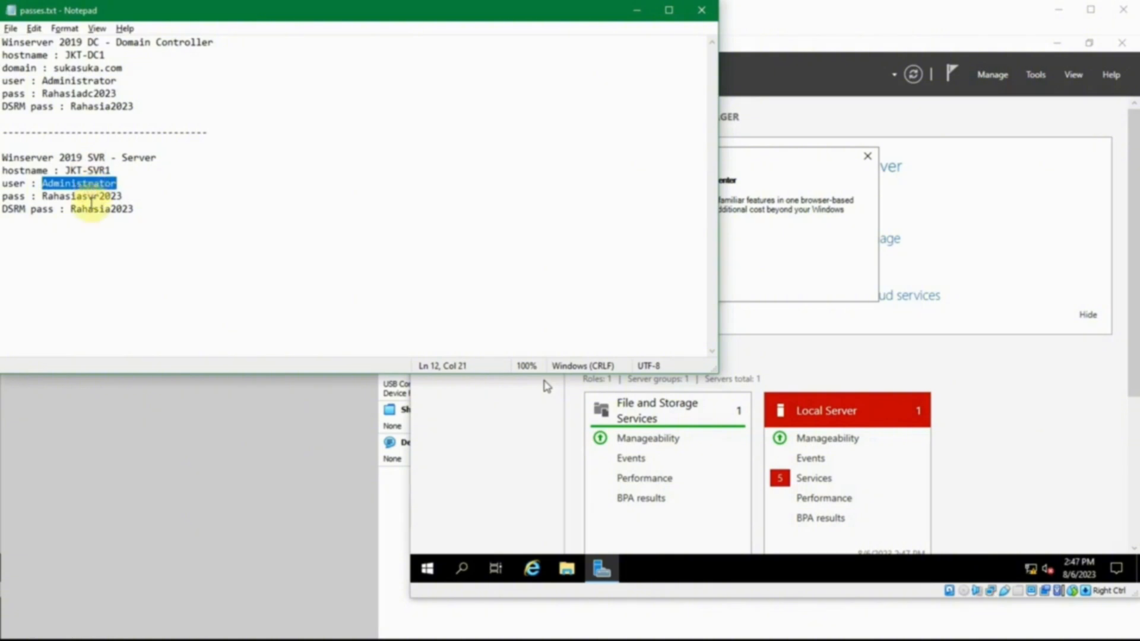
{"action": "left_click", "coordinate": [93, 196]}
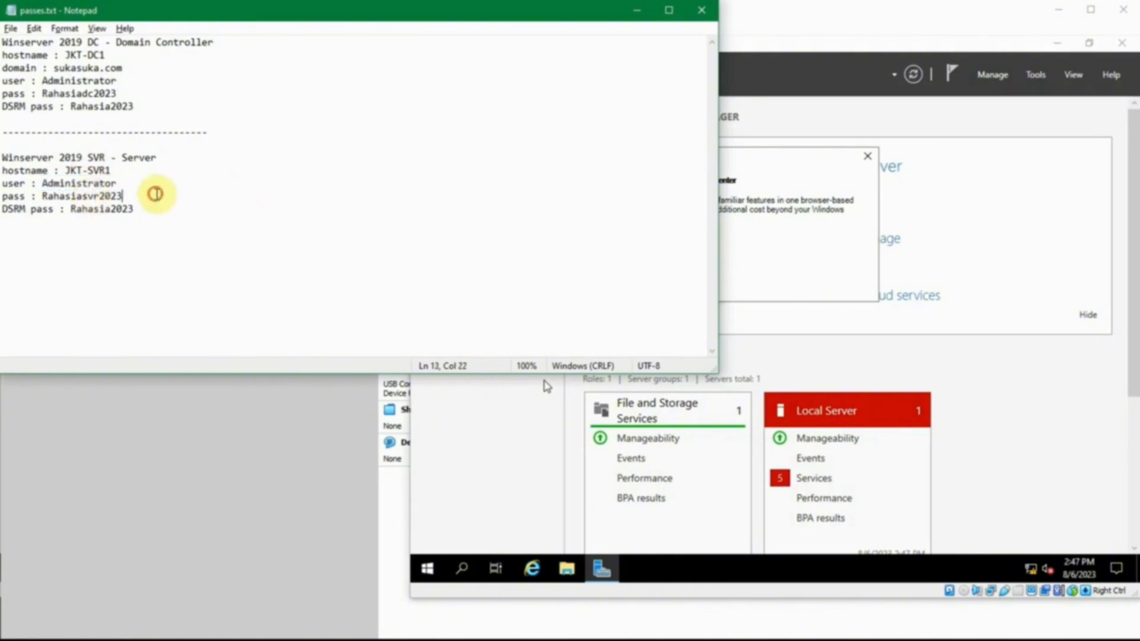
{"action": "key", "text": "End"}
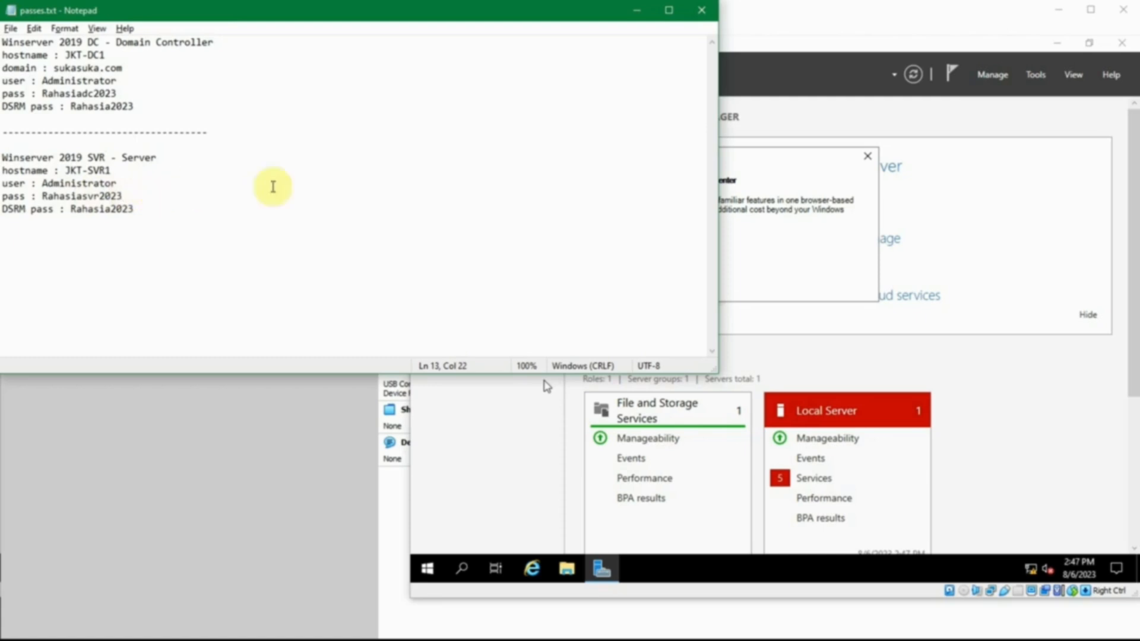
Dismiss the Windows Admin Center notice in the SVR guest's Server Manager and show the Local Server properties.
{"action": "left_click", "coordinate": [868, 156]}
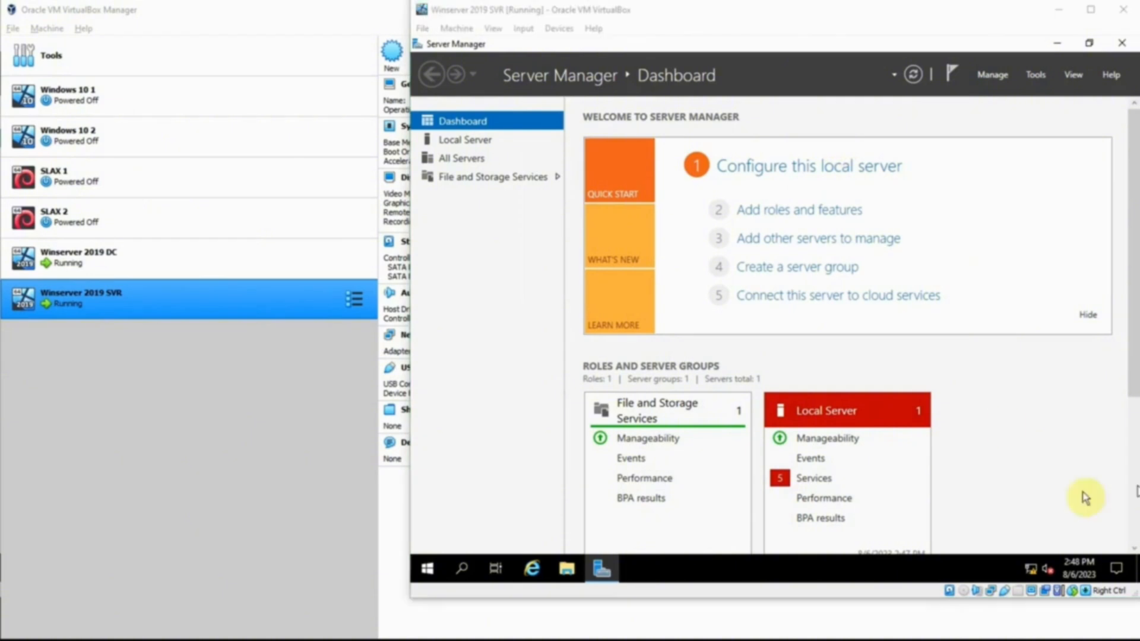
{"action": "left_click", "coordinate": [473, 142]}
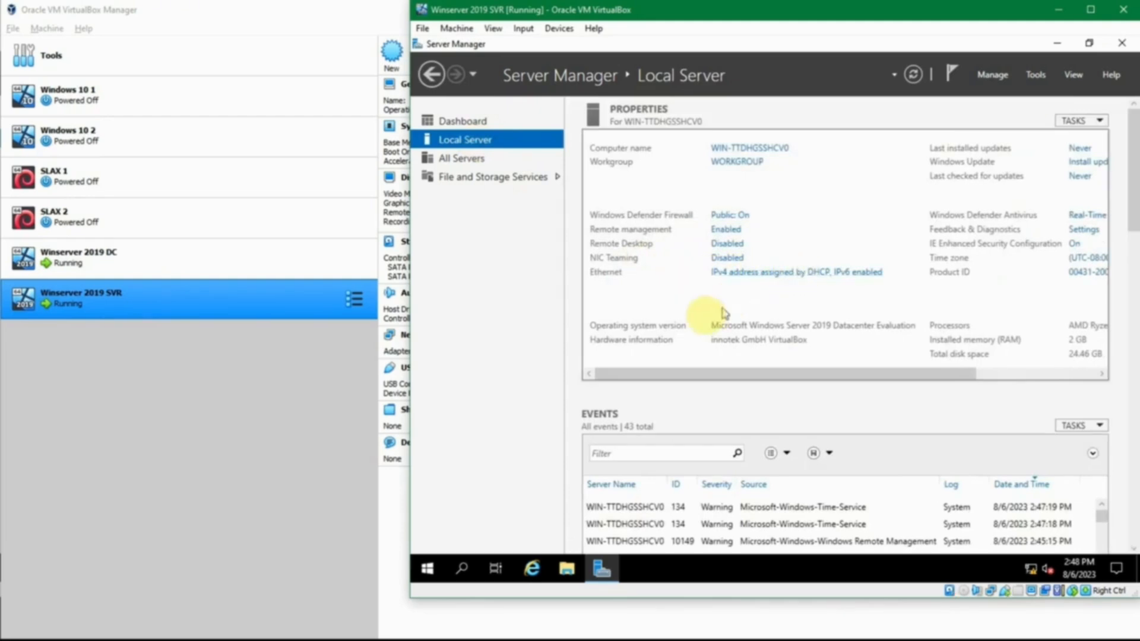
Check in the Winserver 2019 SVR machine settings which network type Adapter 1 is attached to.
{"action": "left_click", "coordinate": [275, 301]}
{"action": "left_click", "coordinate": [426, 71]}
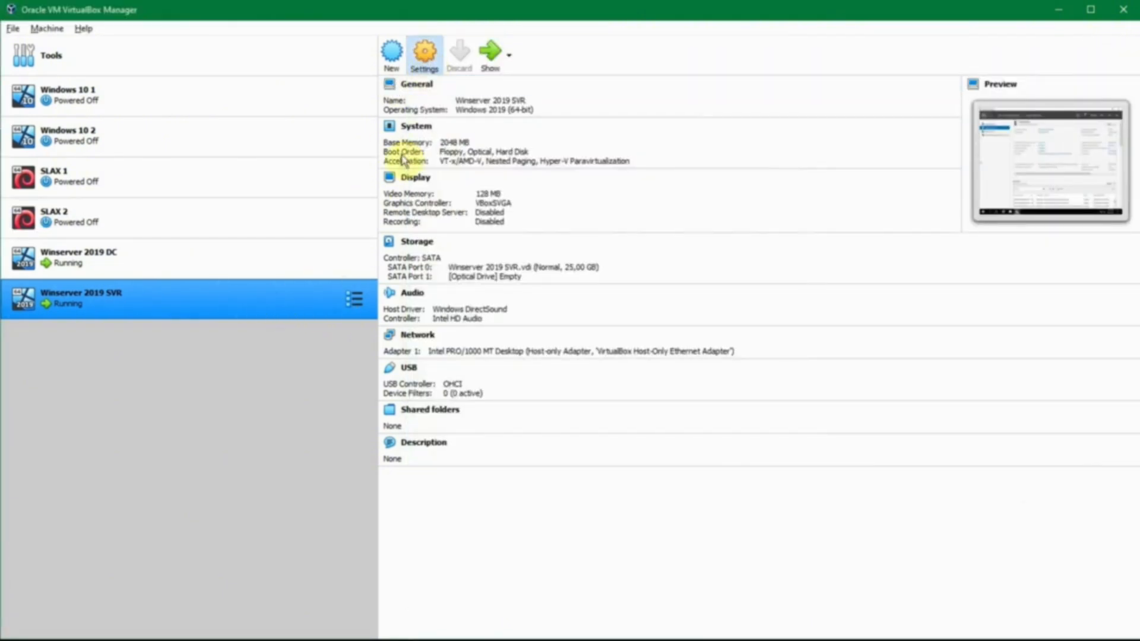
{"action": "left_click", "coordinate": [403, 286]}
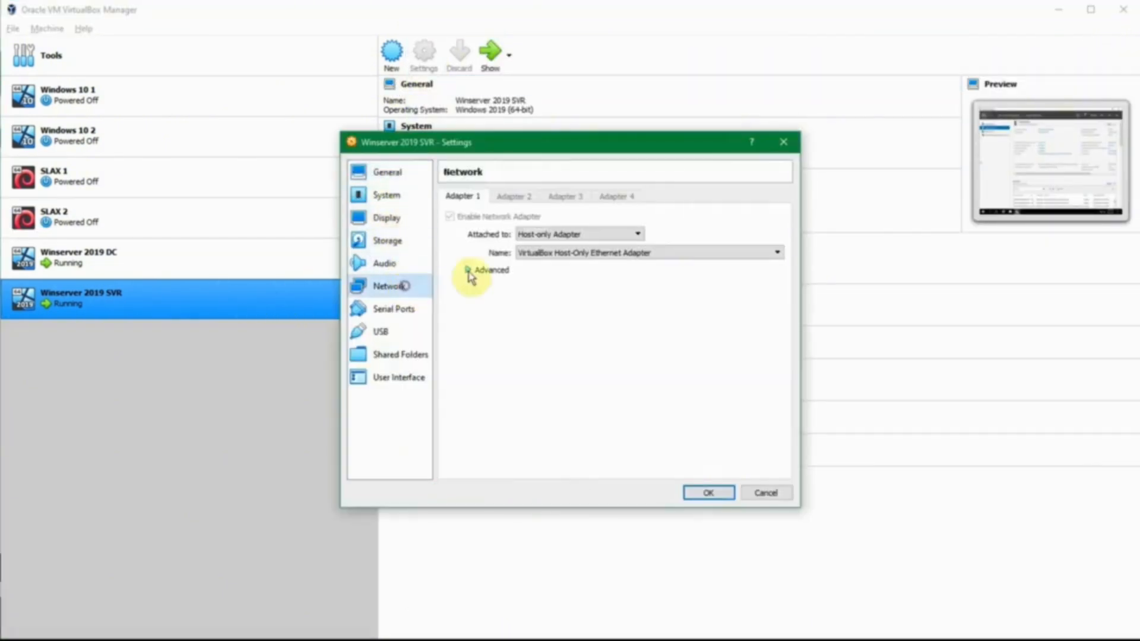
{"action": "left_click", "coordinate": [555, 237]}
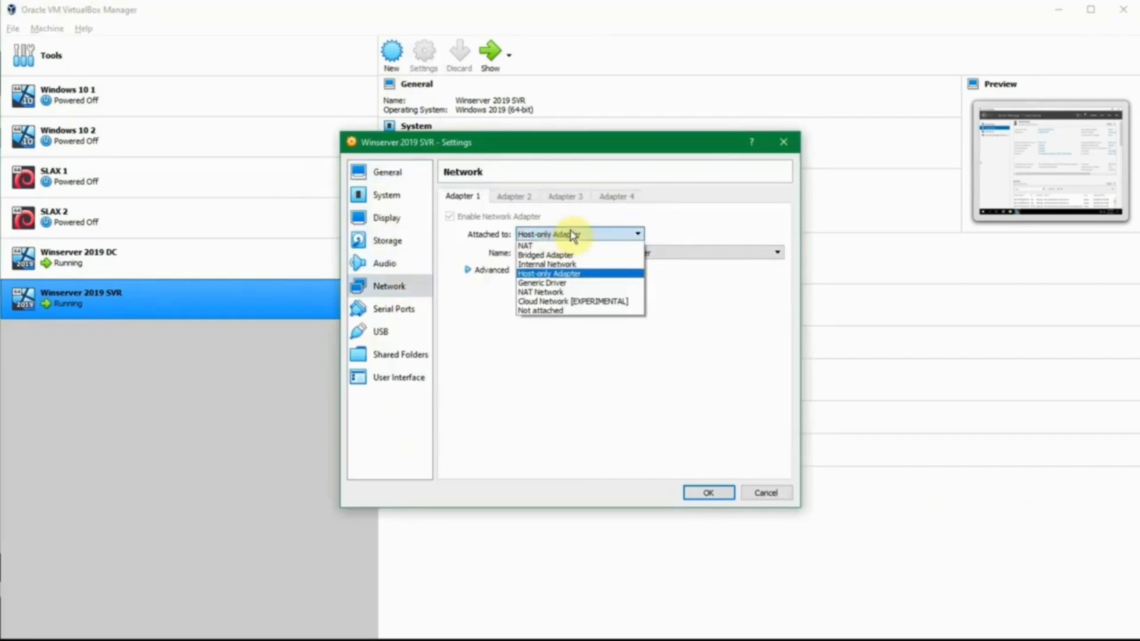
{"action": "left_click", "coordinate": [567, 235]}
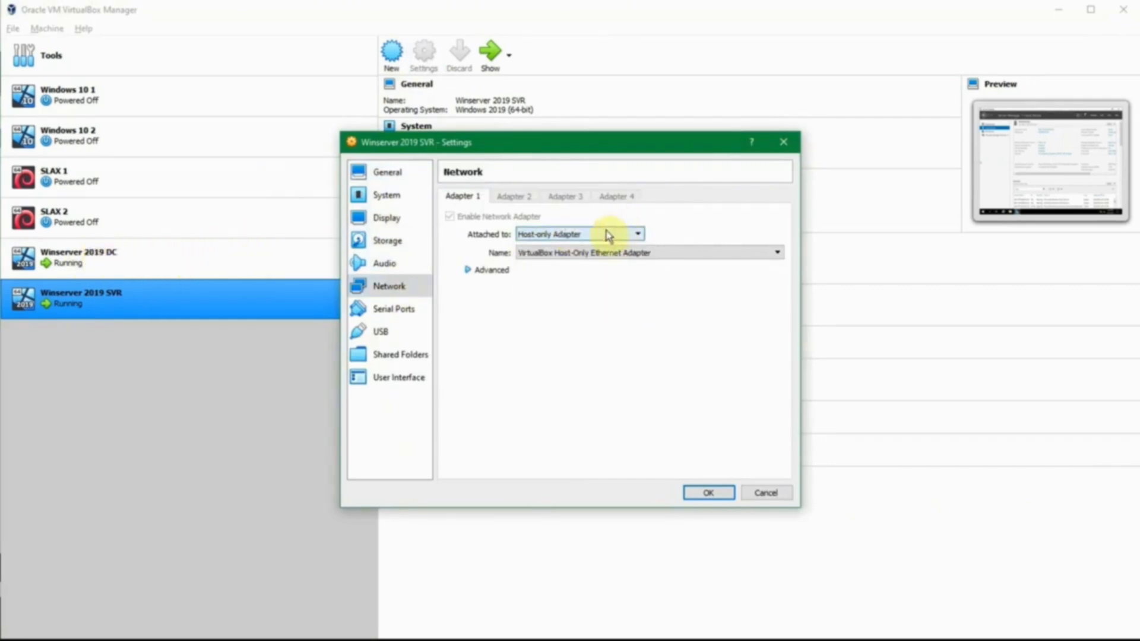
{"action": "left_click", "coordinate": [708, 493]}
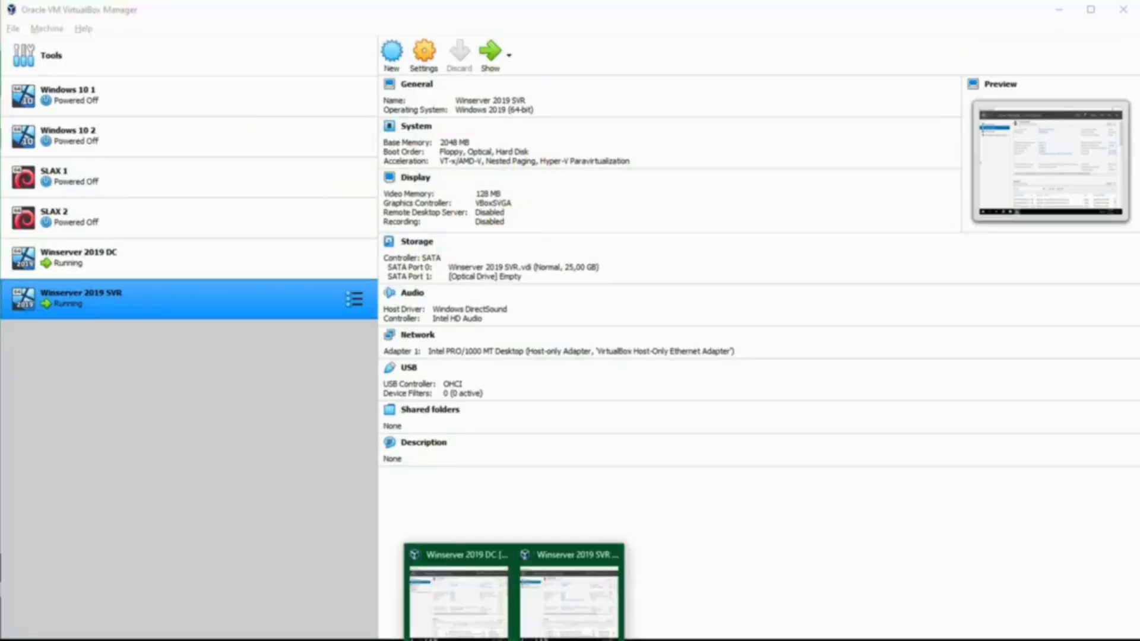
Return to the Winserver 2019 SVR guest and disable Internet Protocol Version 6 (TCP/IPv6) for its Ethernet connection.
{"action": "left_click", "coordinate": [529, 611]}
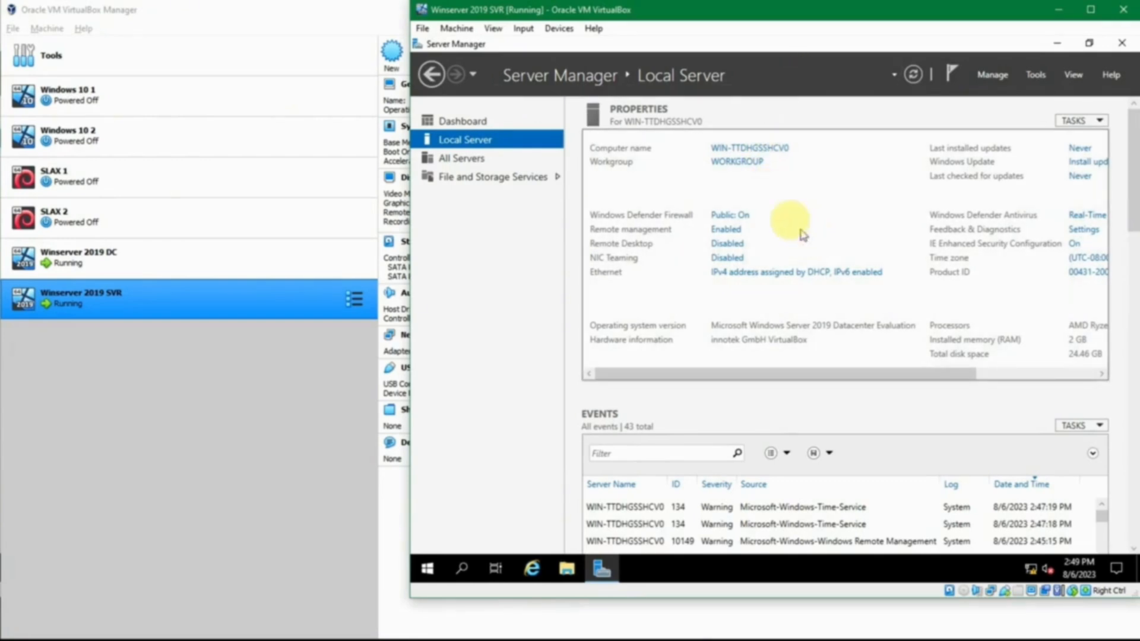
{"action": "left_click", "coordinate": [753, 272]}
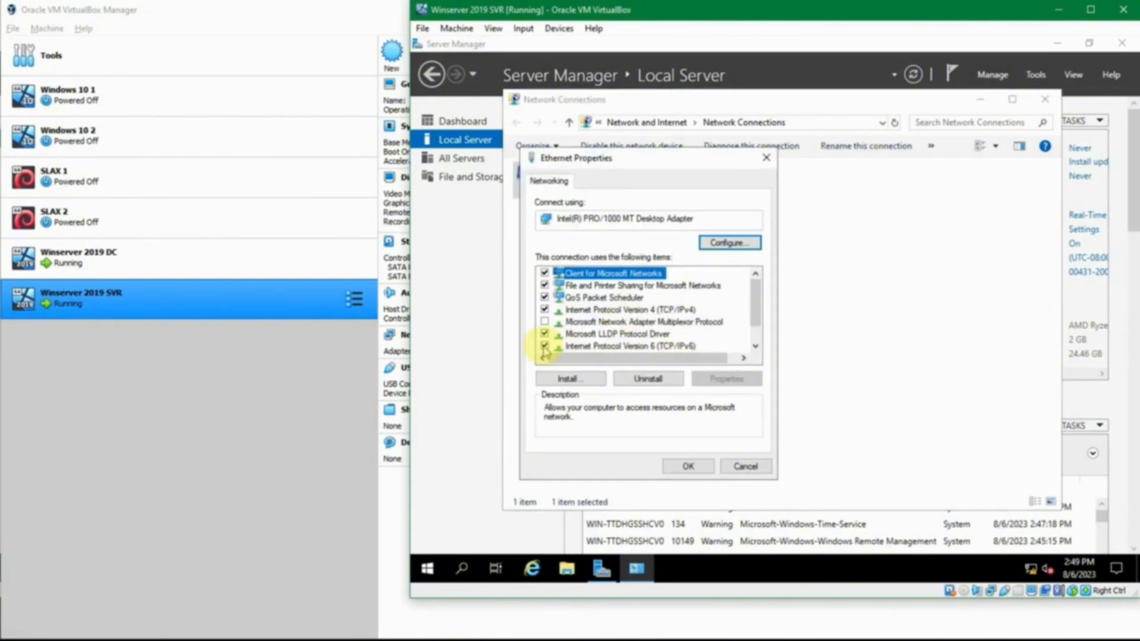
{"action": "left_click", "coordinate": [544, 346]}
Give the Ethernet connection's IPv4 protocol the static address 192.168.56.12 with subnet mask 255.255.255.0.
{"action": "double_click", "coordinate": [633, 310]}
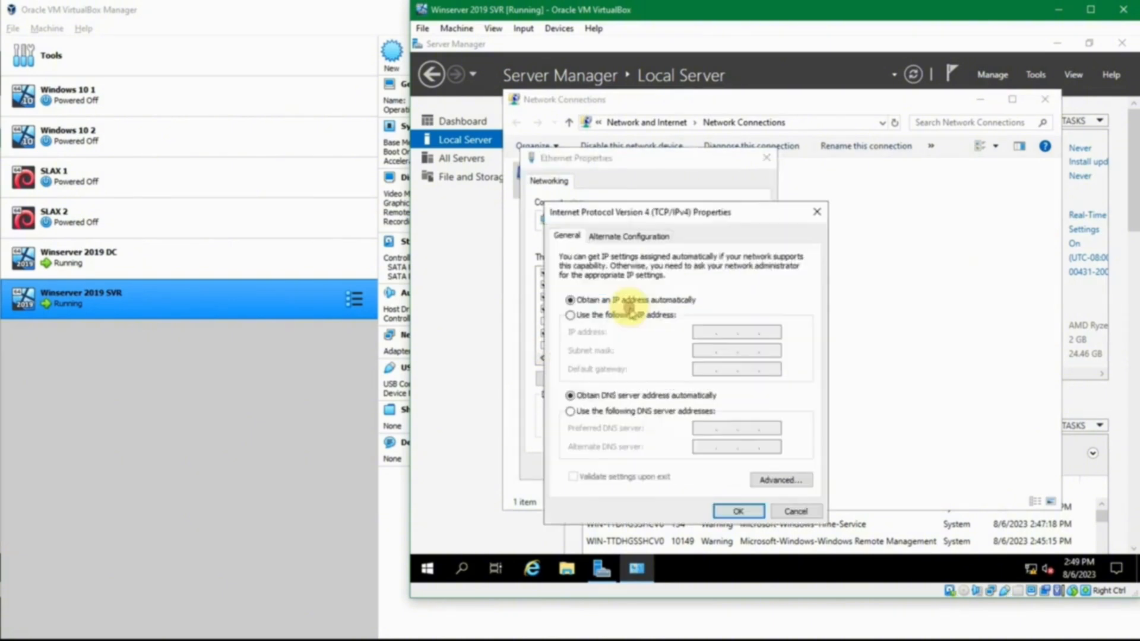
{"action": "left_click", "coordinate": [631, 314]}
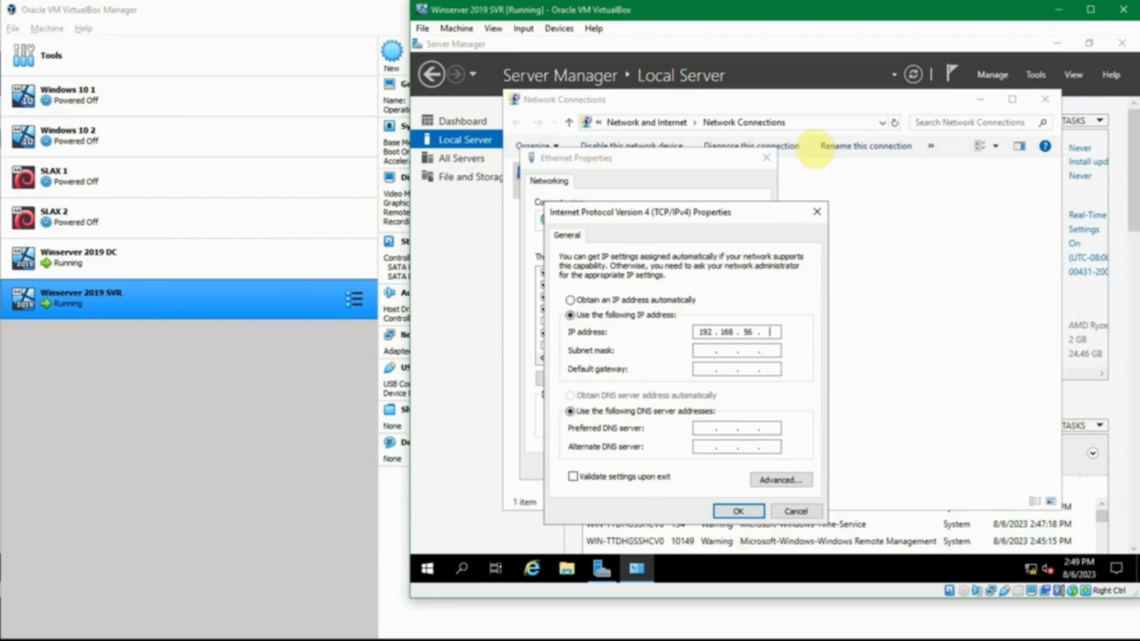
{"action": "key", "text": "Tab"}
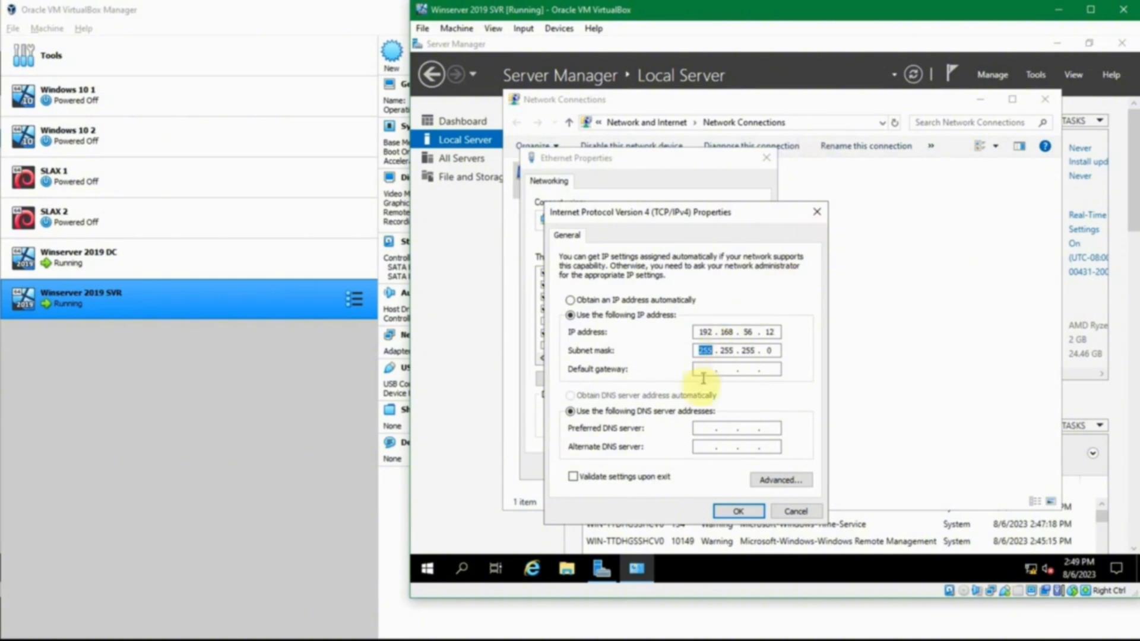
Set the preferred DNS server to the domain controller's address 192.168.56.11, apply the IPv4 settings and close the network windows.
{"action": "left_click", "coordinate": [699, 430]}
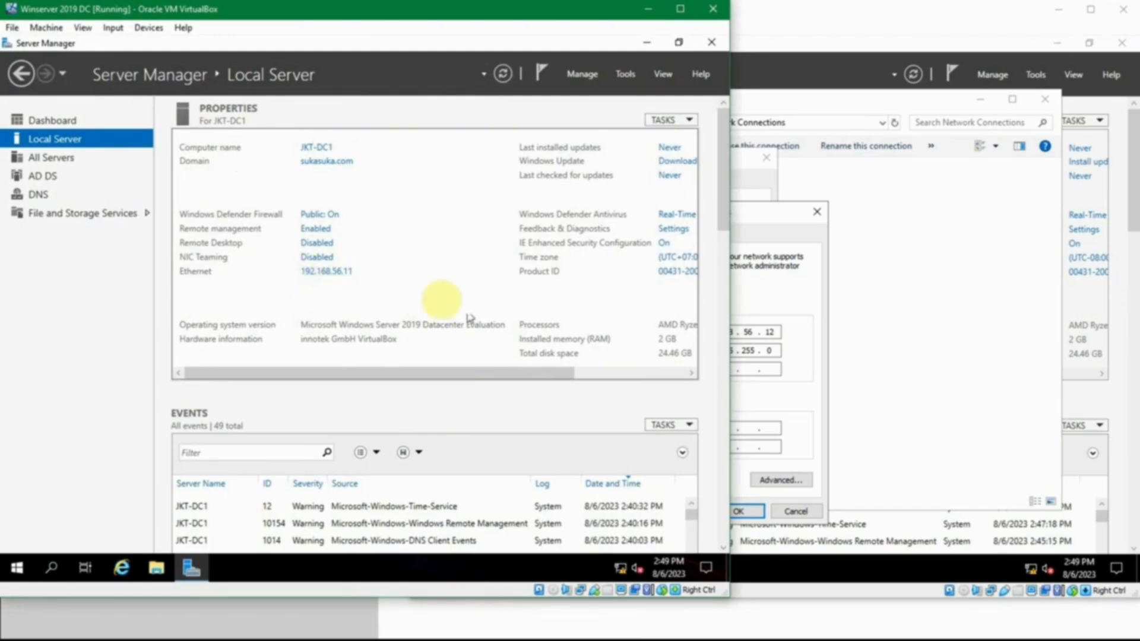
{"action": "left_click", "coordinate": [737, 428]}
{"action": "type", "text": "192 . 168 . 56 . 11"}
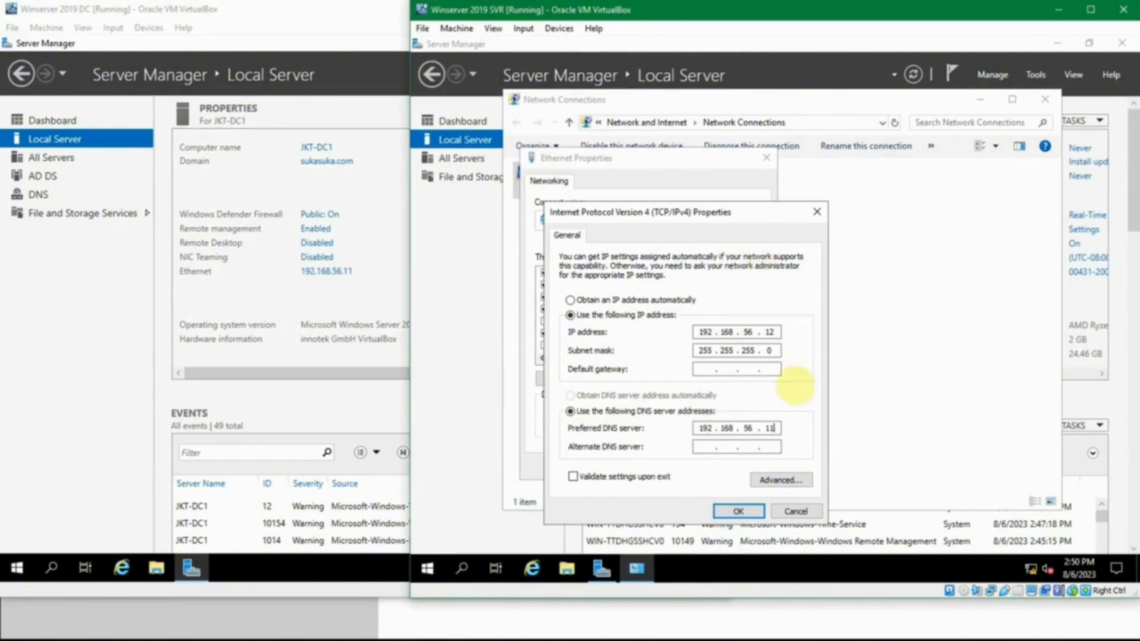
{"action": "left_click", "coordinate": [749, 513]}
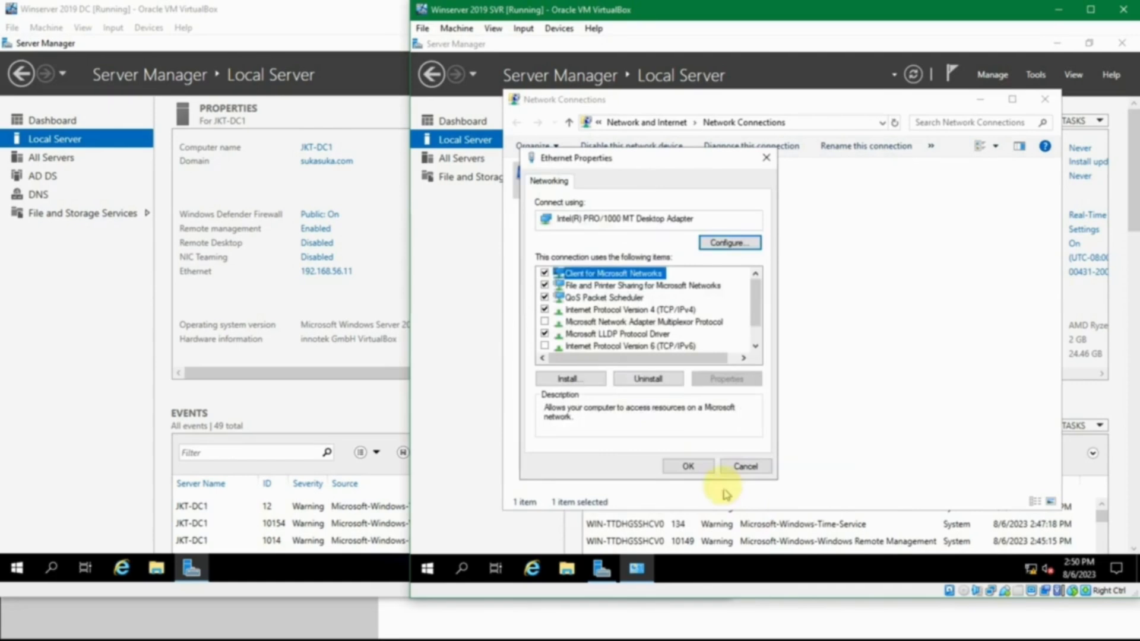
{"action": "left_click", "coordinate": [702, 466]}
{"action": "key", "text": "alt+F4"}
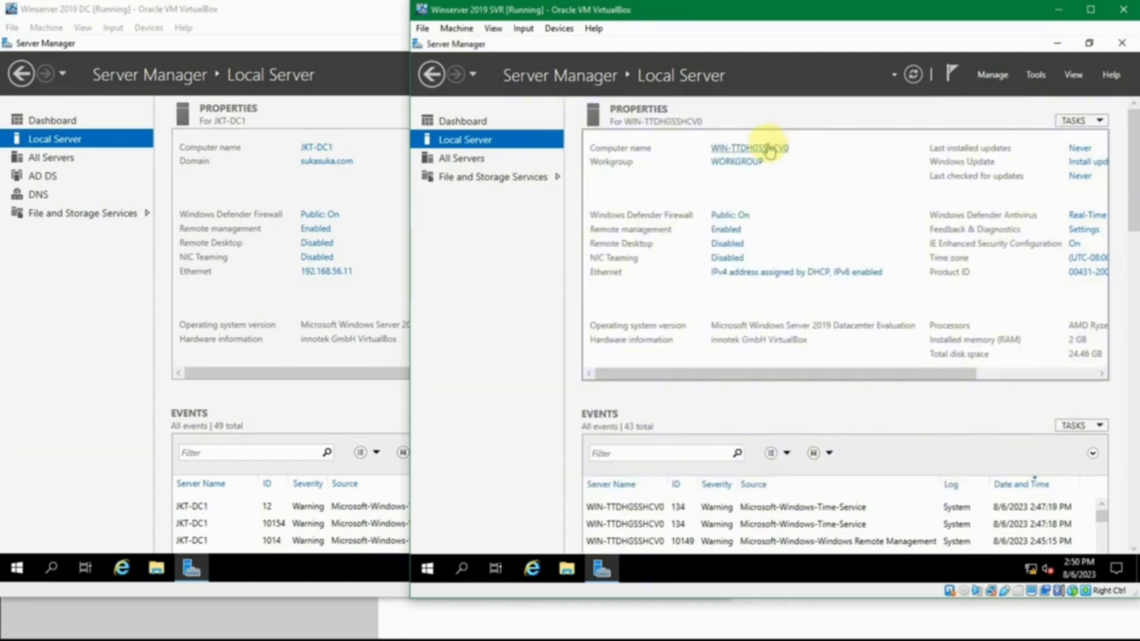
Rename the SVR server's computer name to JKT-SVR1, acknowledge the restart requirement and close System Properties.
{"action": "left_click", "coordinate": [769, 150]}
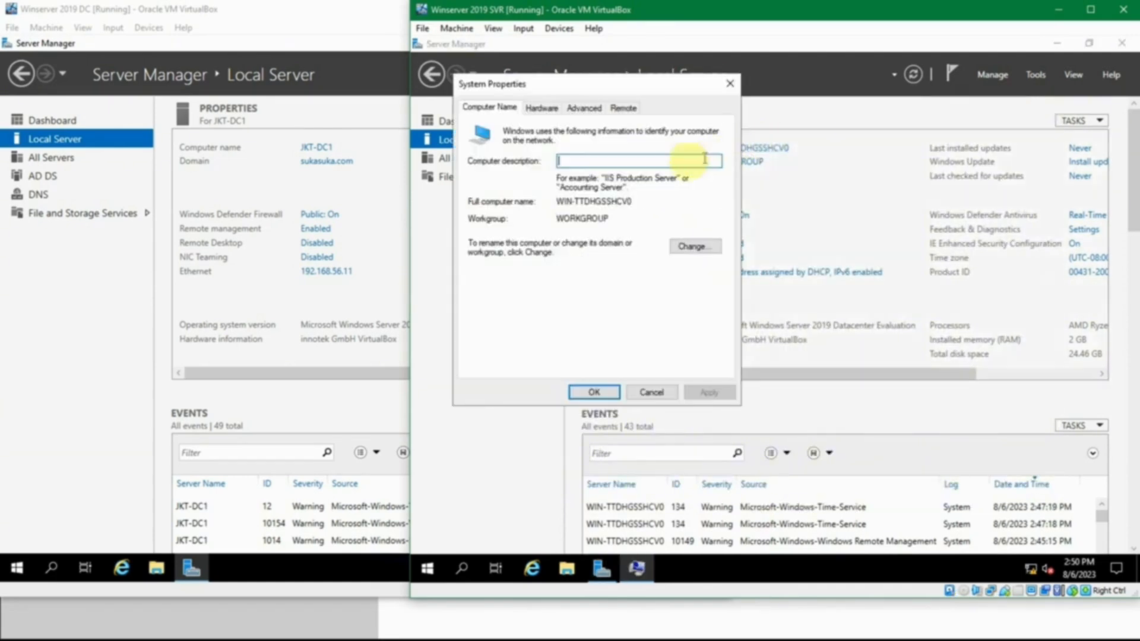
{"action": "left_click", "coordinate": [686, 243]}
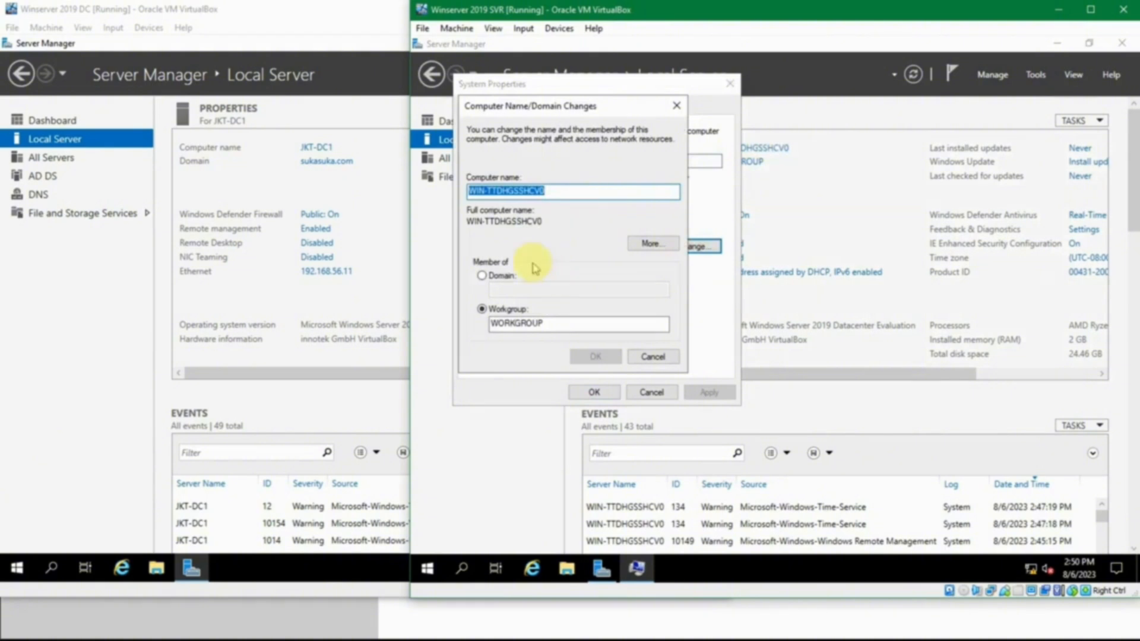
{"action": "type", "text": "JKT-SVR1"}
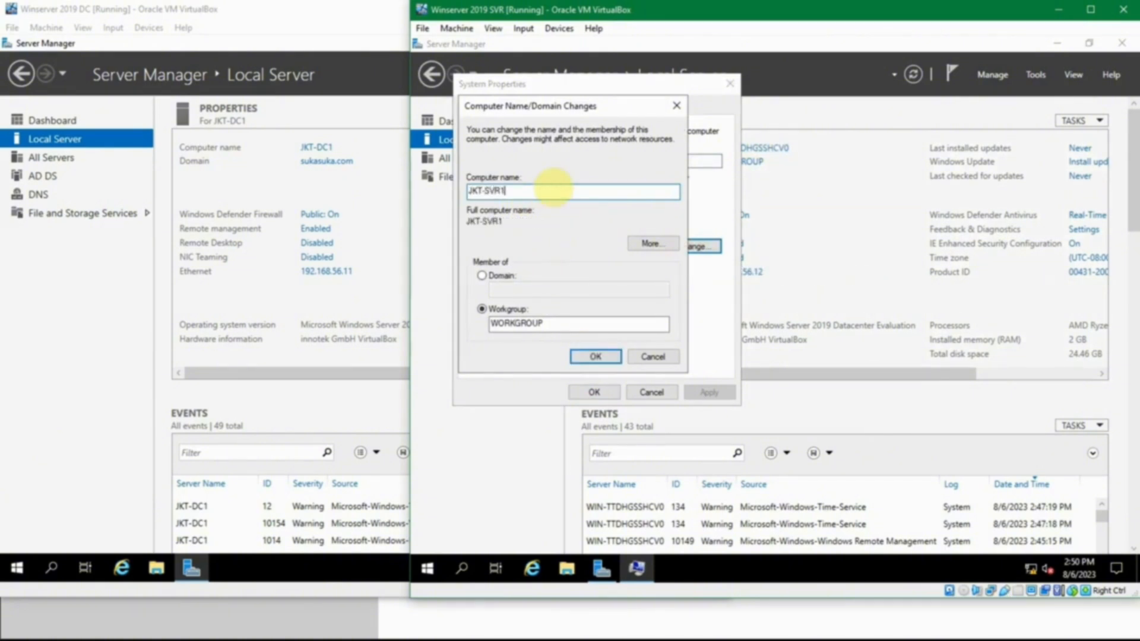
{"action": "left_click", "coordinate": [585, 356]}
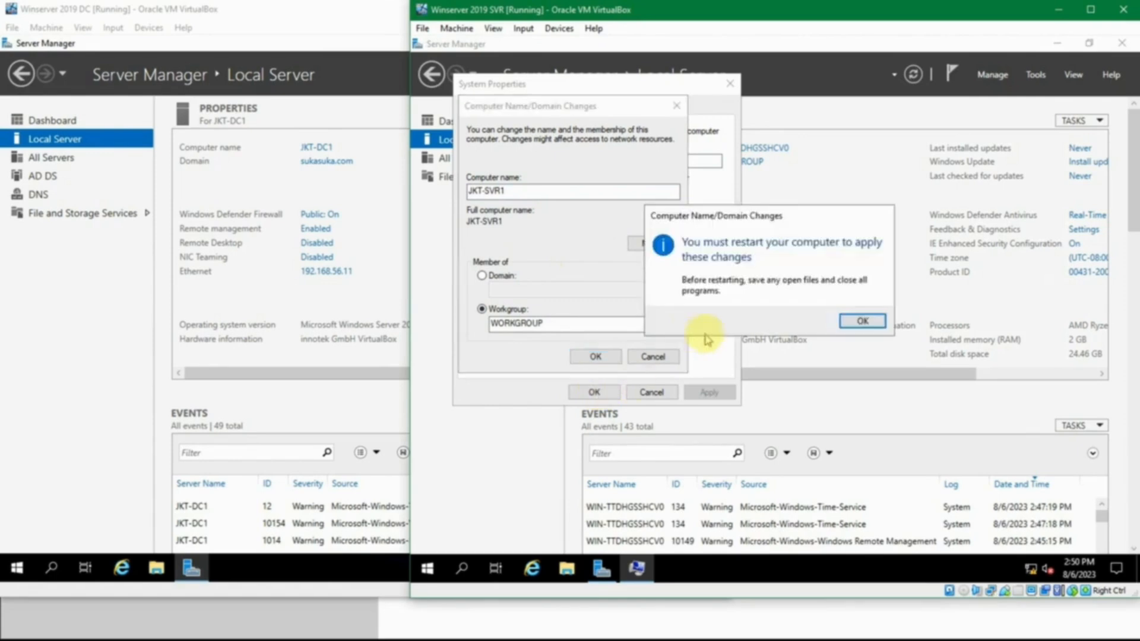
{"action": "left_click", "coordinate": [862, 321]}
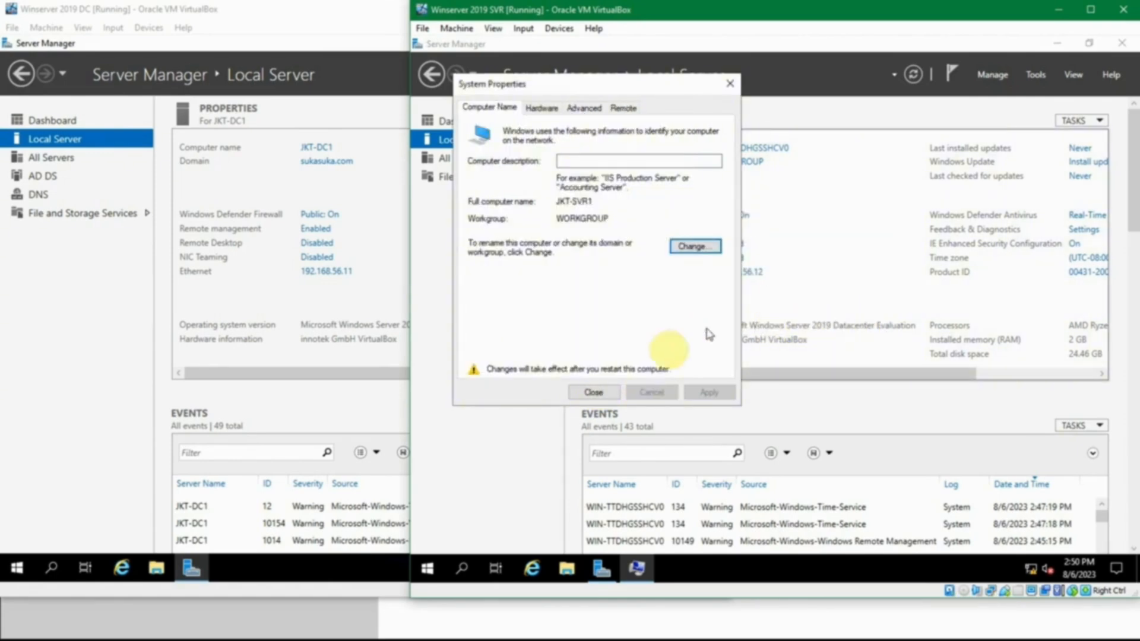
{"action": "left_click", "coordinate": [608, 393]}
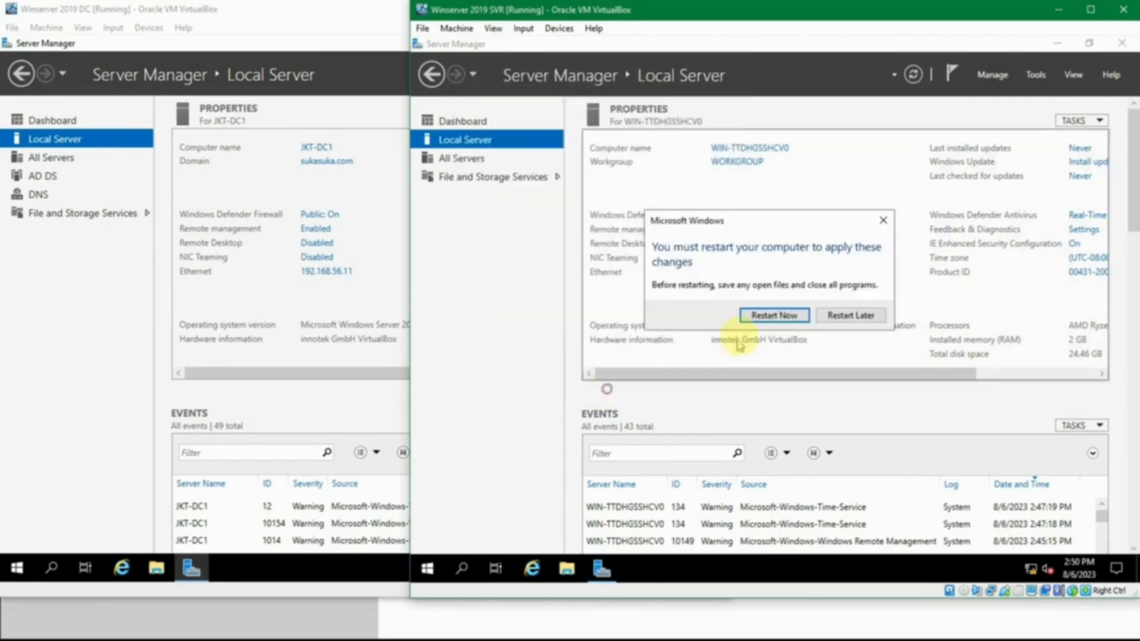
Restart the SVR server to apply the rename, dismiss the Windows Admin Center message and show the Local Server properties.
{"action": "left_click", "coordinate": [784, 316]}
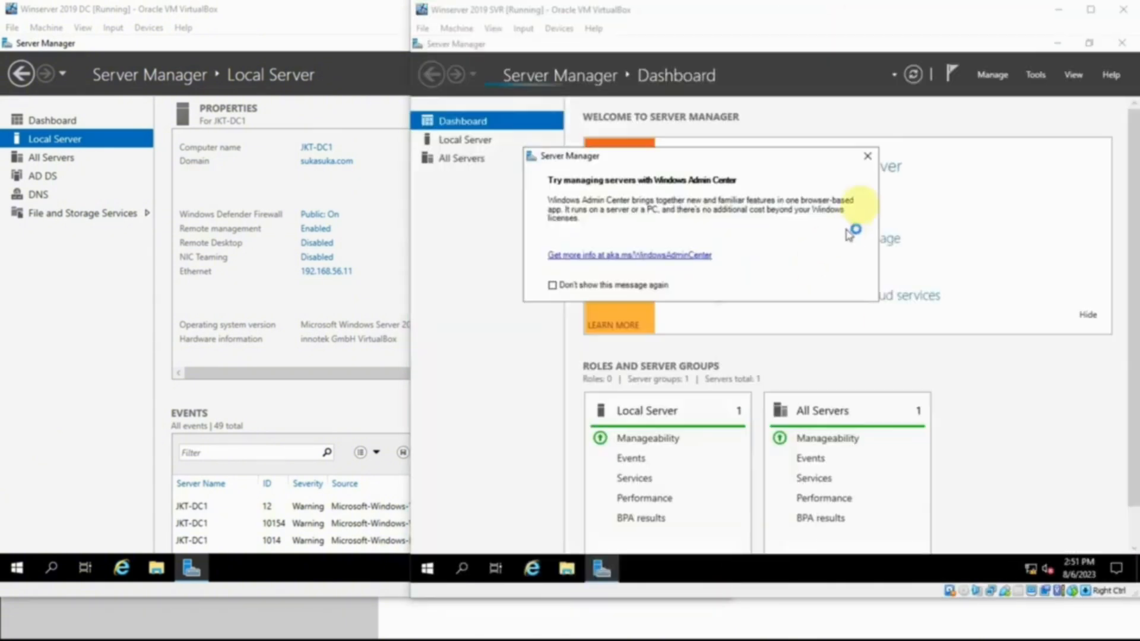
{"action": "left_click", "coordinate": [867, 156]}
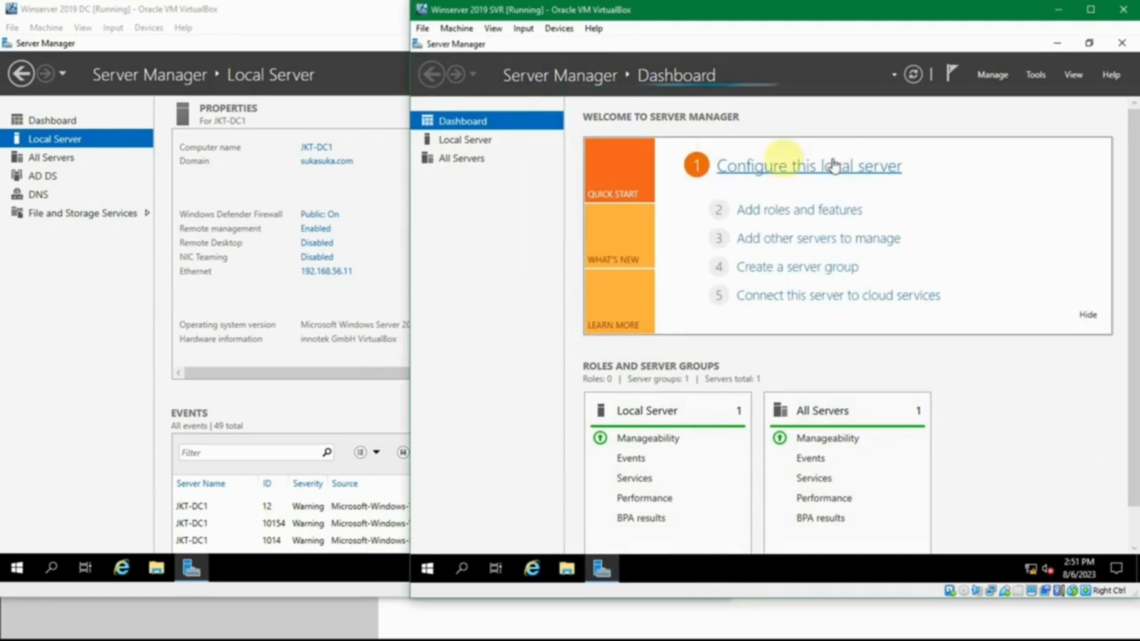
{"action": "left_click", "coordinate": [492, 142]}
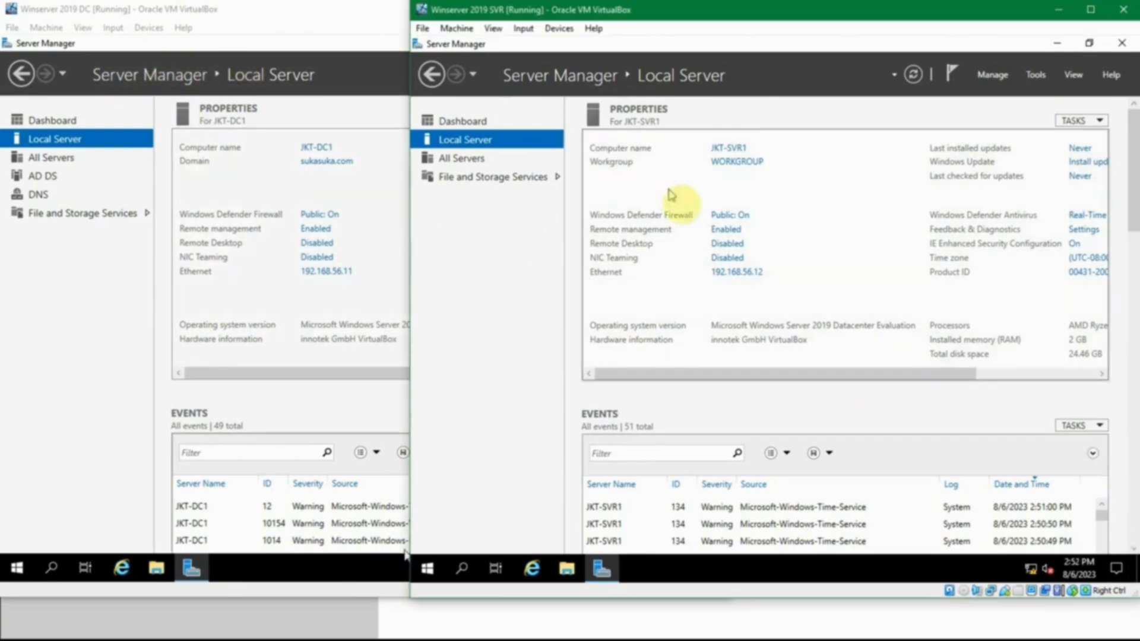
Change the SVR server's membership from workgroup to the domain sukasuka.com and submit the change.
{"action": "left_click", "coordinate": [740, 153]}
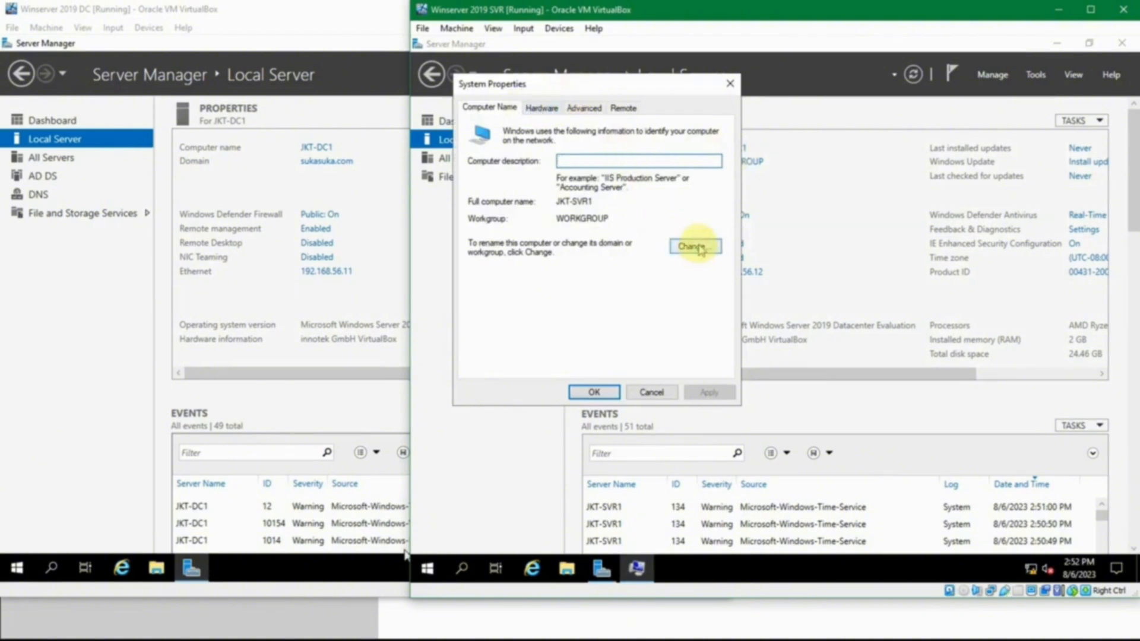
{"action": "left_click", "coordinate": [696, 247]}
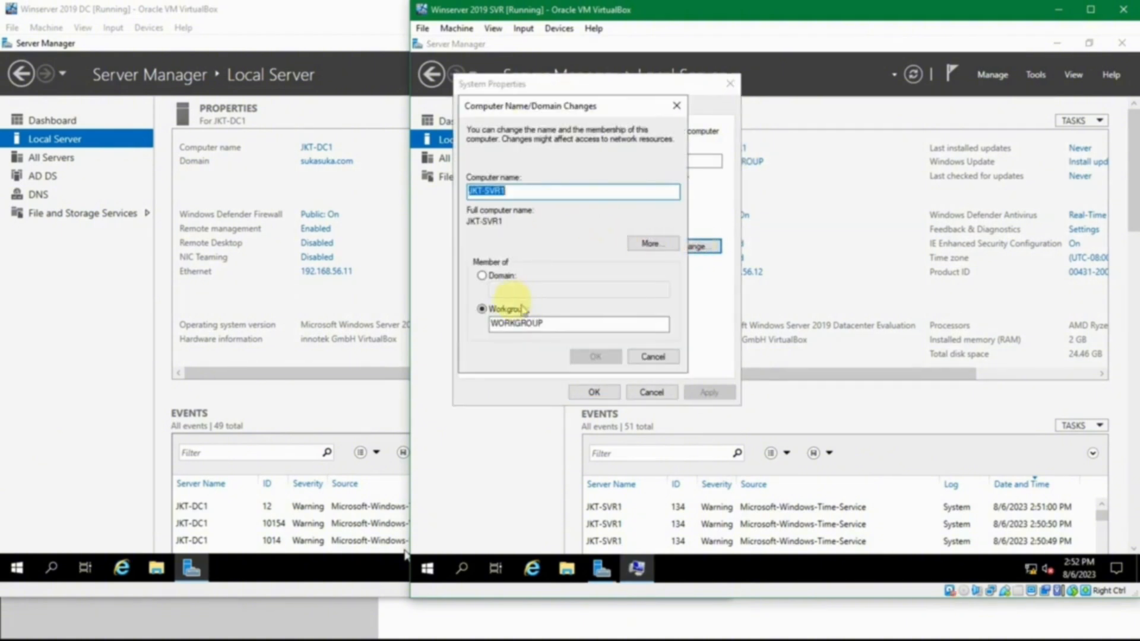
{"action": "left_click", "coordinate": [498, 278]}
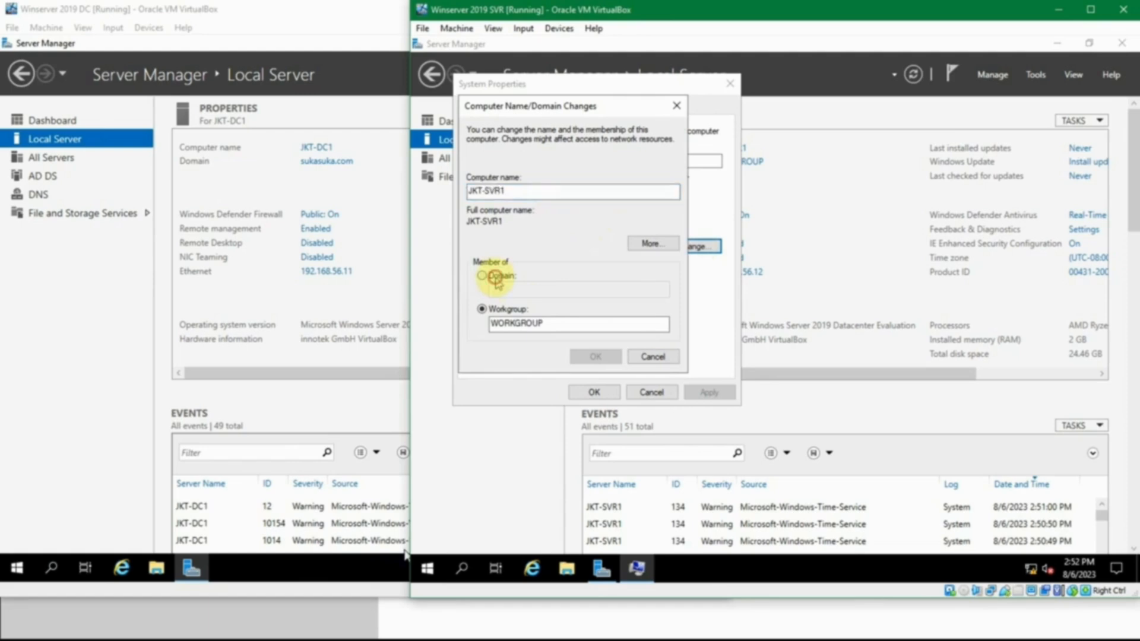
{"action": "type", "text": "sukasuka.com"}
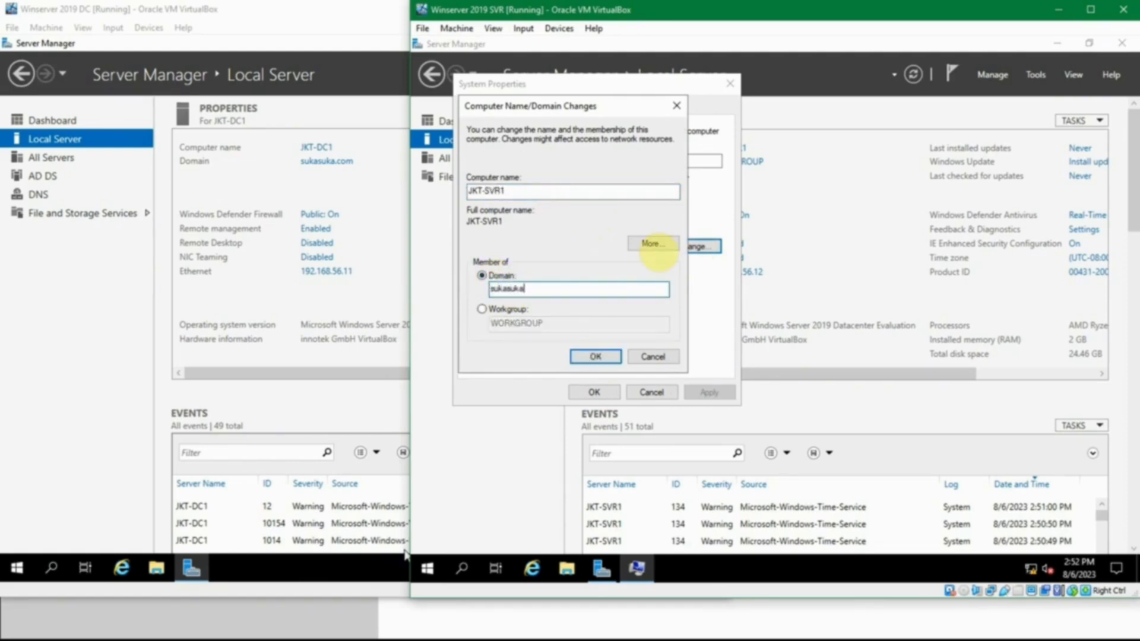
{"action": "left_click", "coordinate": [593, 356]}
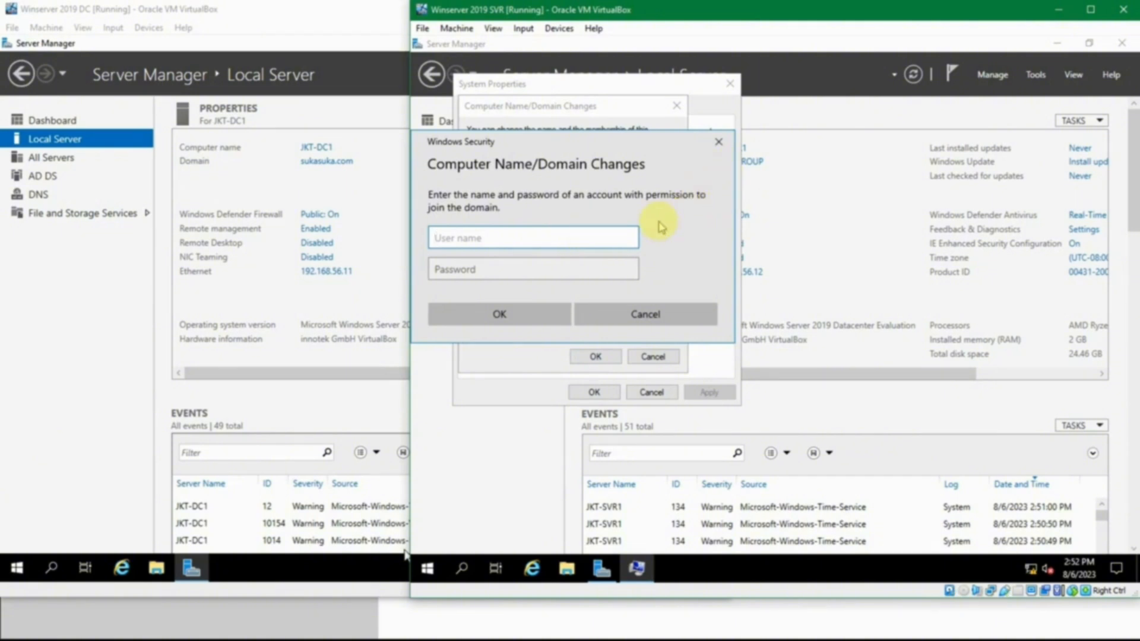
Authorize the domain join as sukasuka\administrator, looking up the domain controller account's password in passes.txt and entering it.
{"action": "type", "text": "sukasuka\\administrator"}
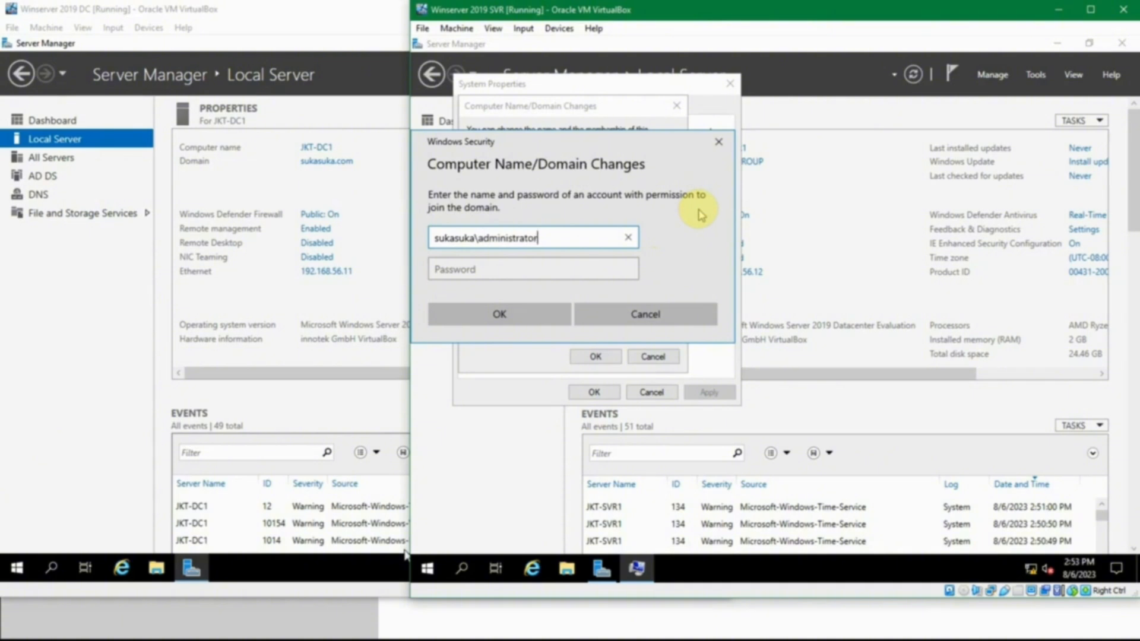
{"action": "left_click", "coordinate": [586, 236]}
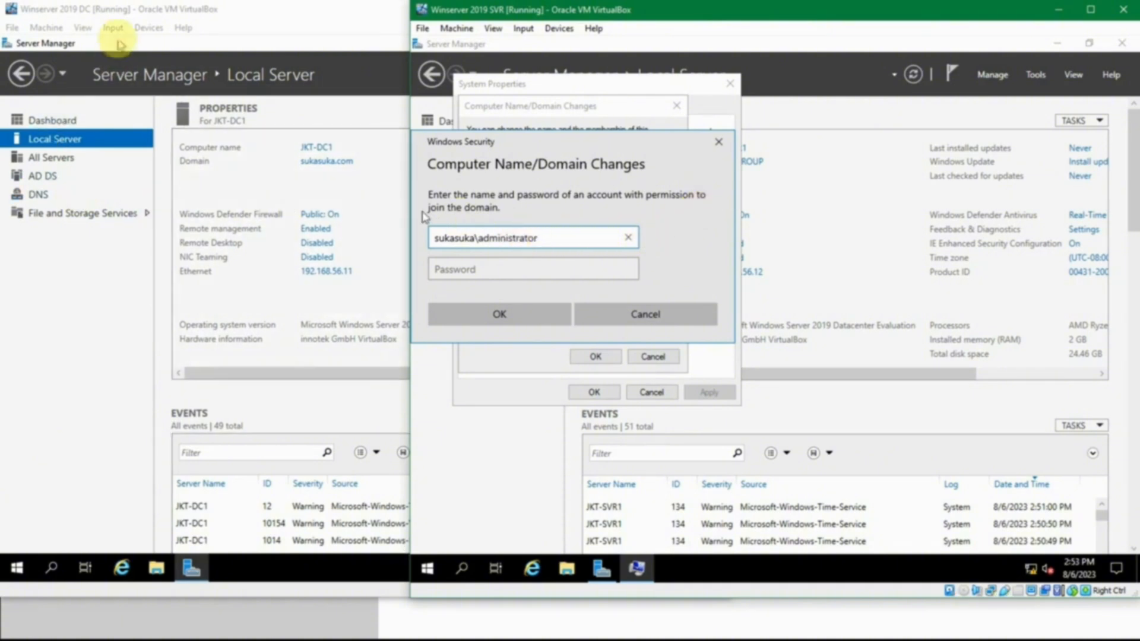
{"action": "key", "text": "Tab"}
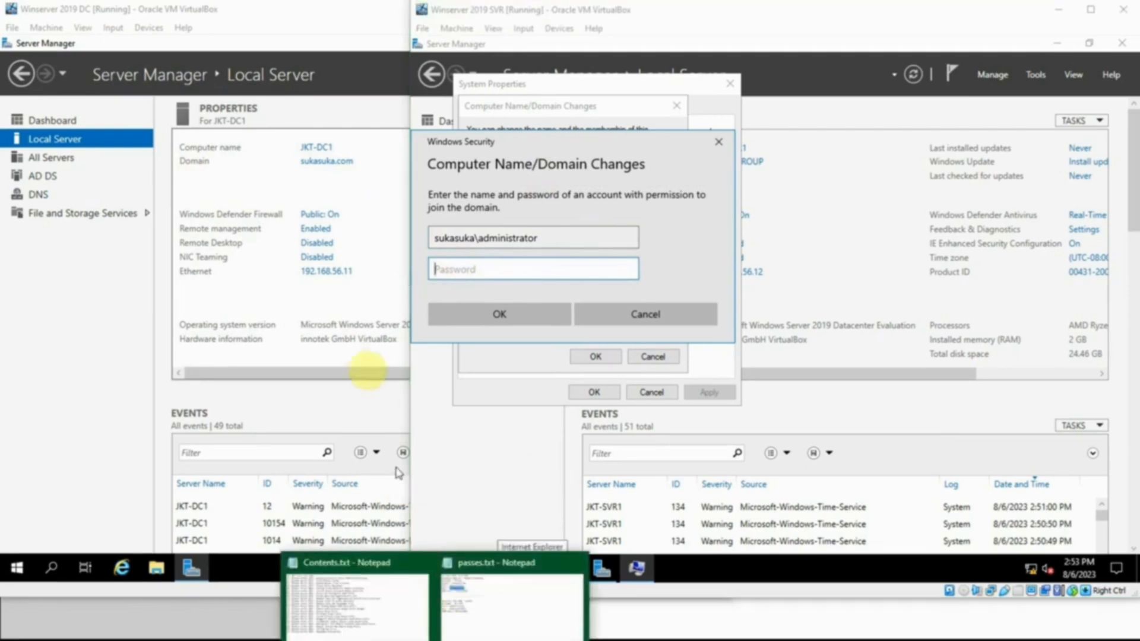
{"action": "left_click", "coordinate": [483, 582]}
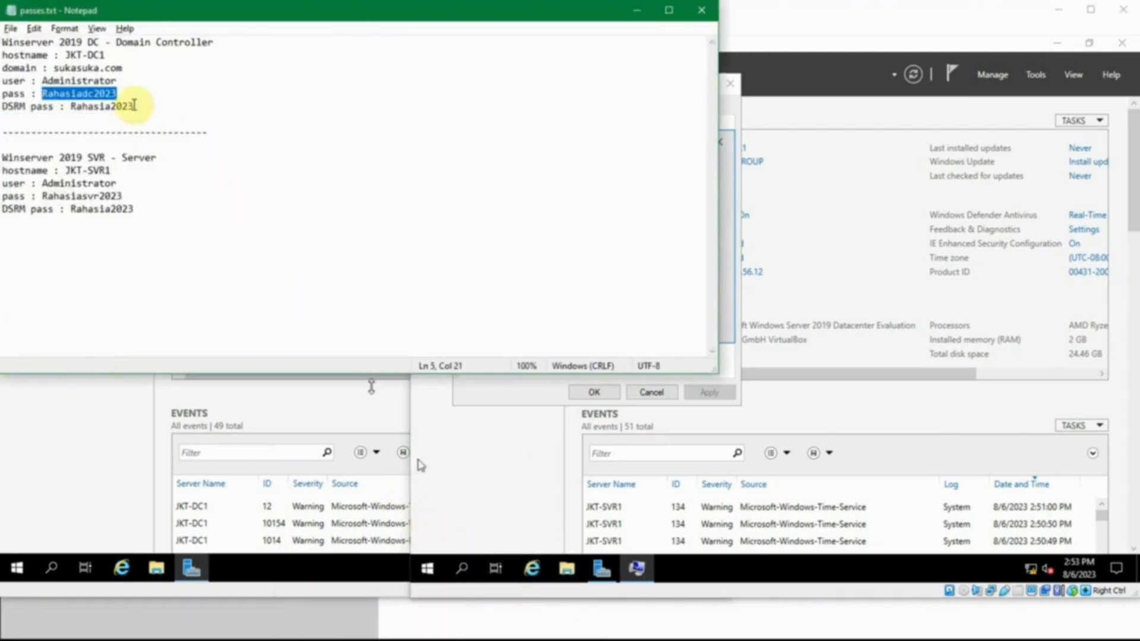
{"action": "left_click", "coordinate": [637, 10]}
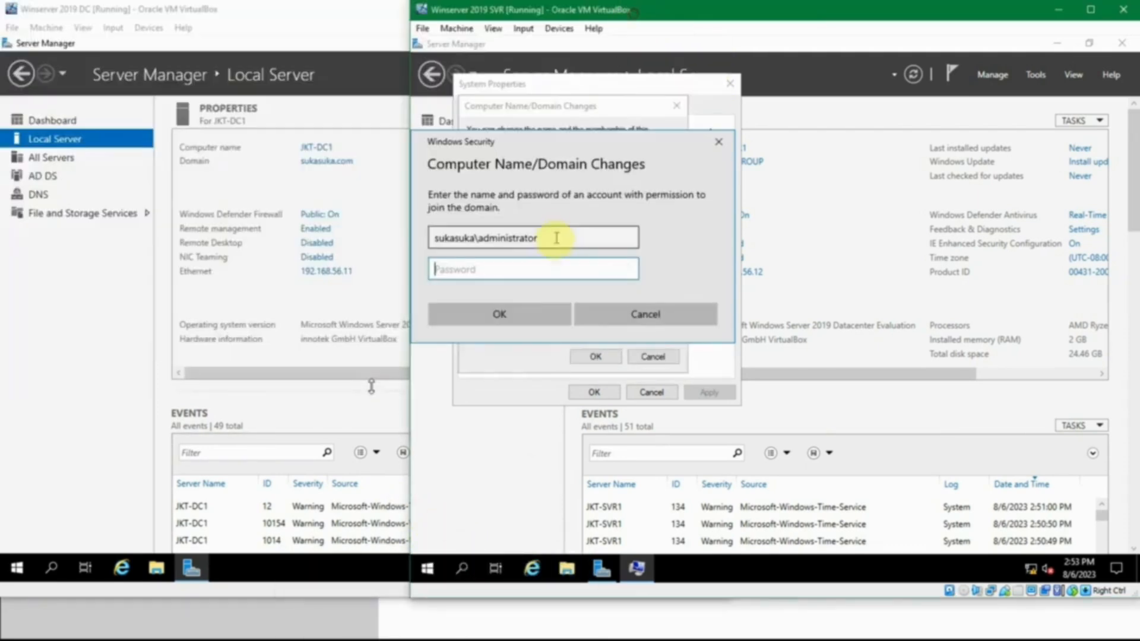
{"action": "type", "text": "R"}
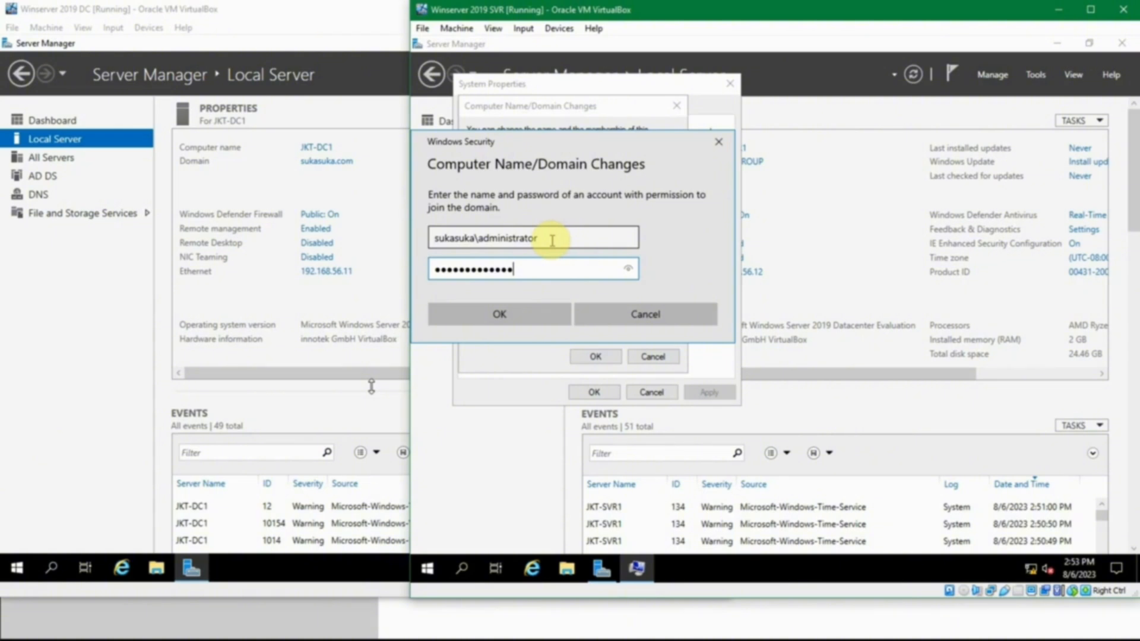
{"action": "left_click", "coordinate": [499, 313]}
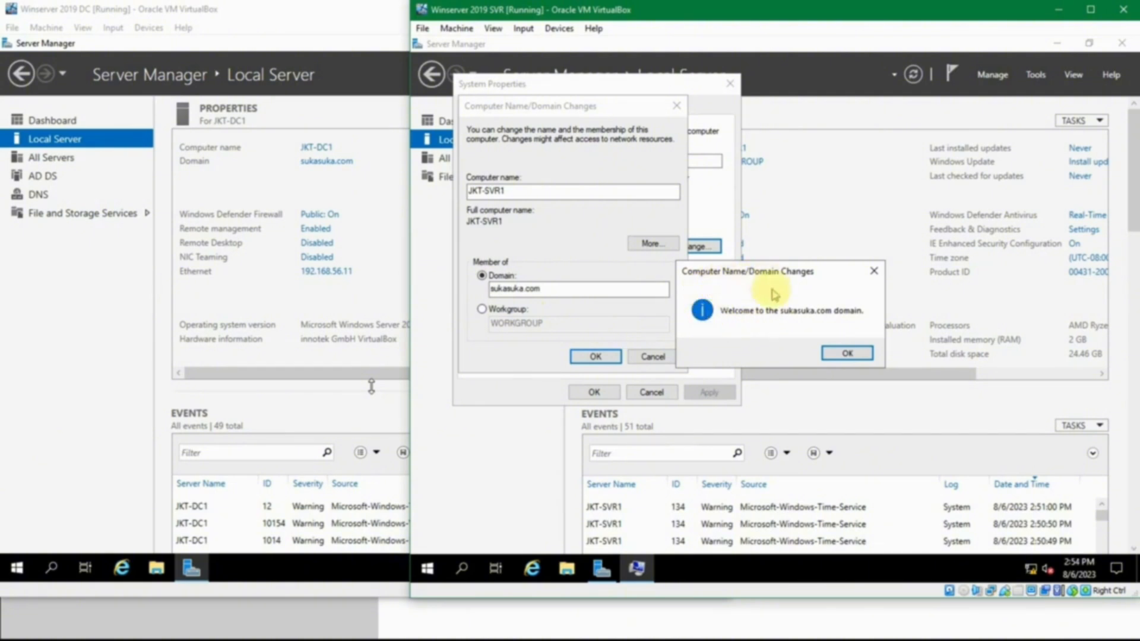
Acknowledge the domain join messages, close System Properties and restart the SVR server.
{"action": "left_click", "coordinate": [847, 353]}
{"action": "left_click", "coordinate": [863, 321]}
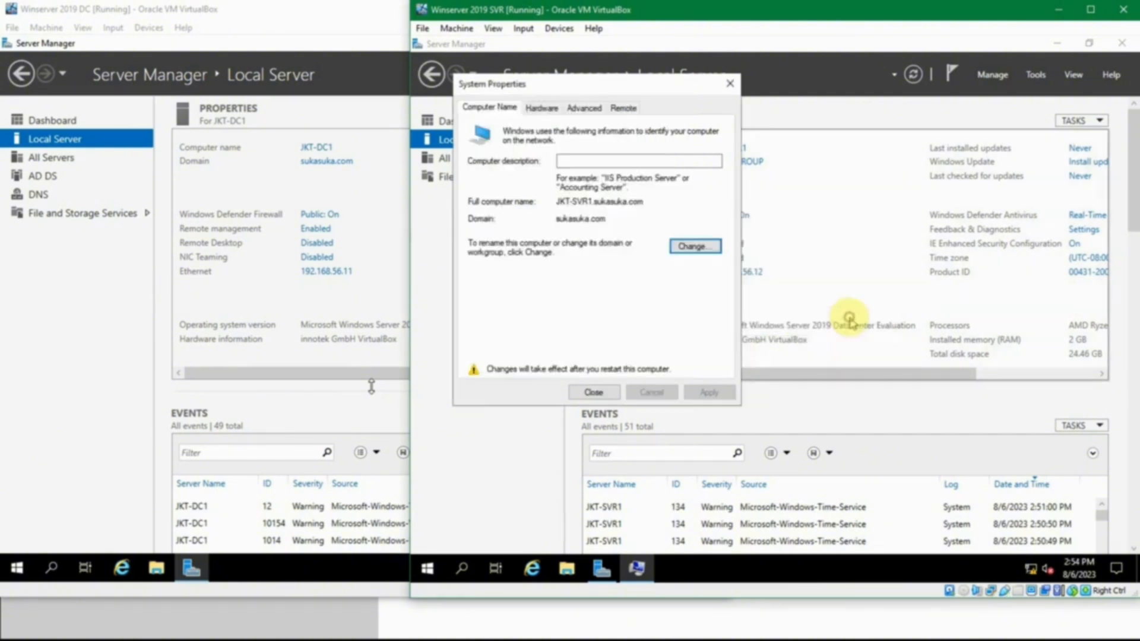
{"action": "left_click", "coordinate": [594, 391]}
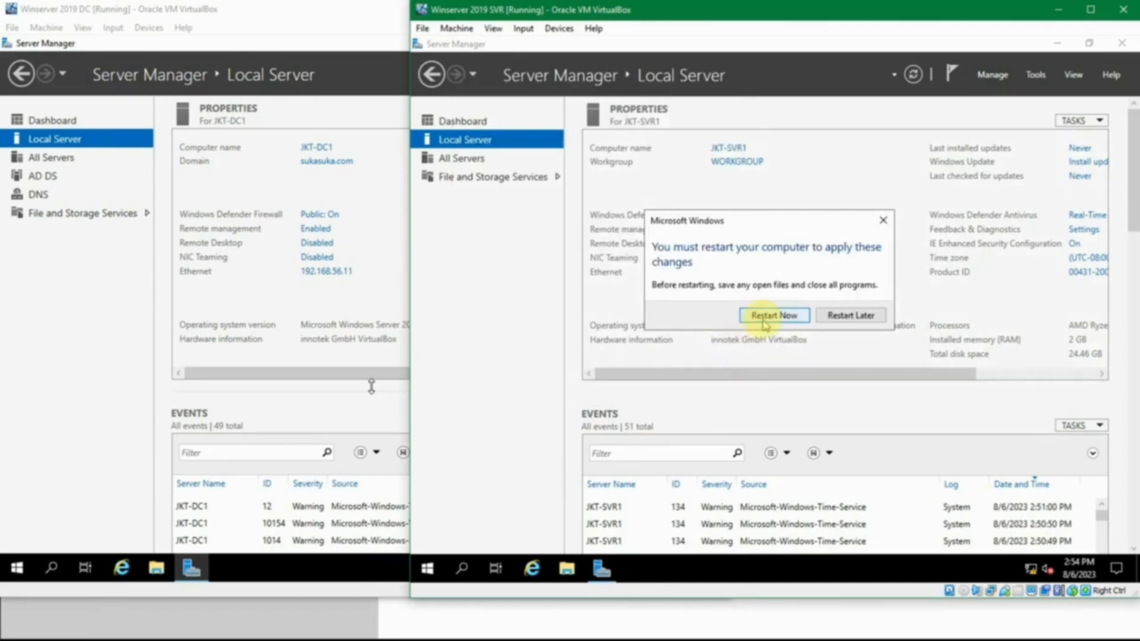
{"action": "left_click", "coordinate": [766, 315]}
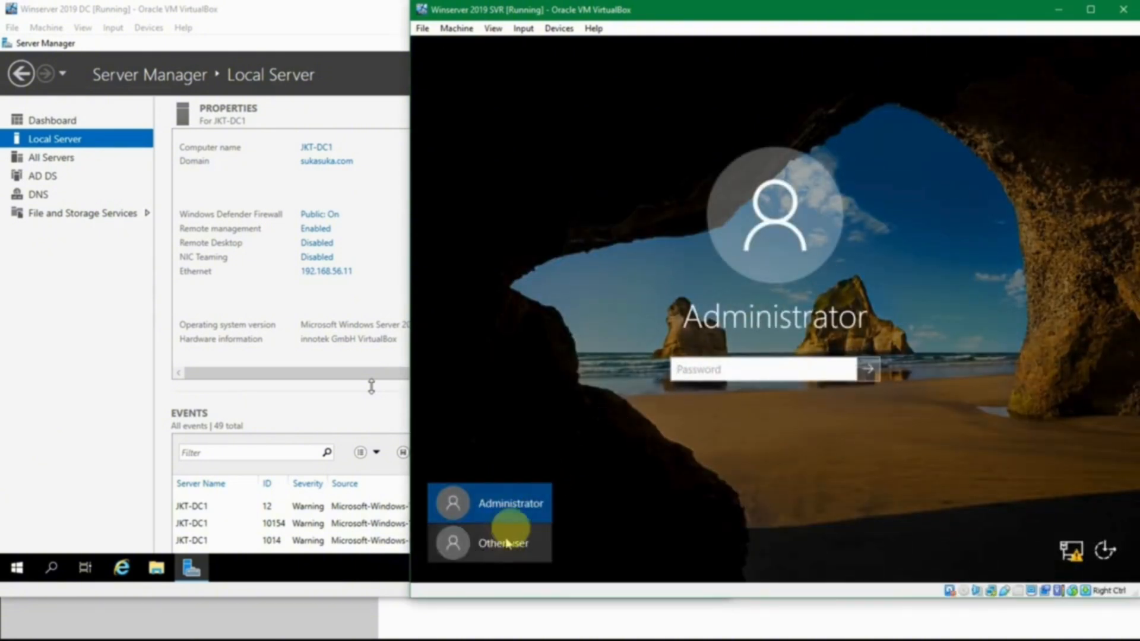
Sign in to the SVR server as the local Administrator with the account password and dismiss the Windows Admin Center message.
{"action": "left_click", "coordinate": [715, 365]}
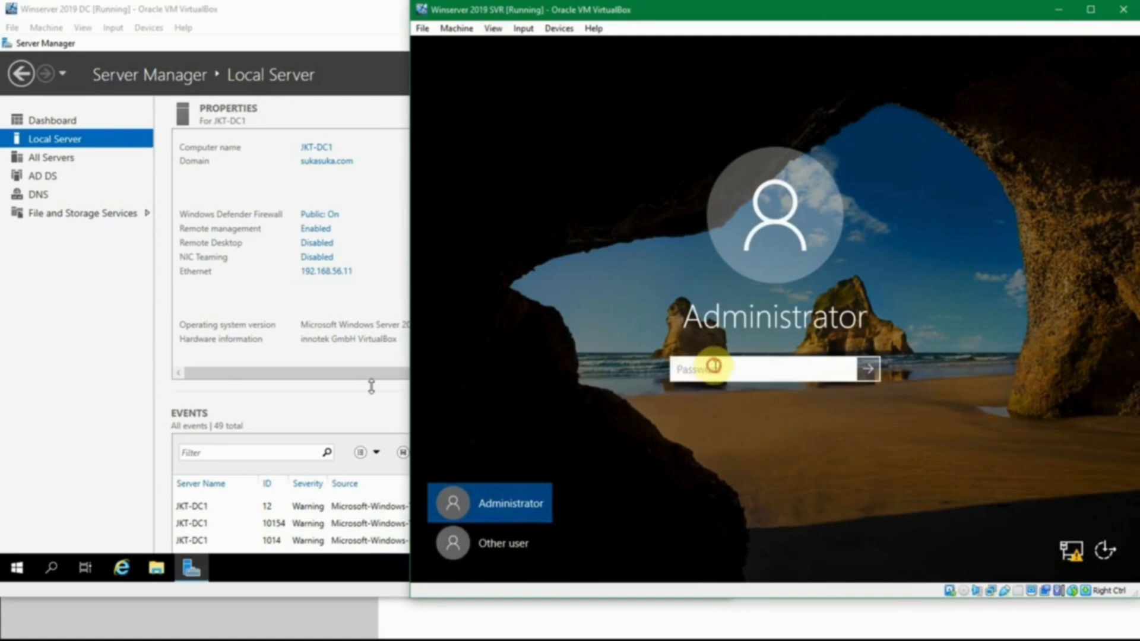
{"action": "left_click", "coordinate": [509, 504]}
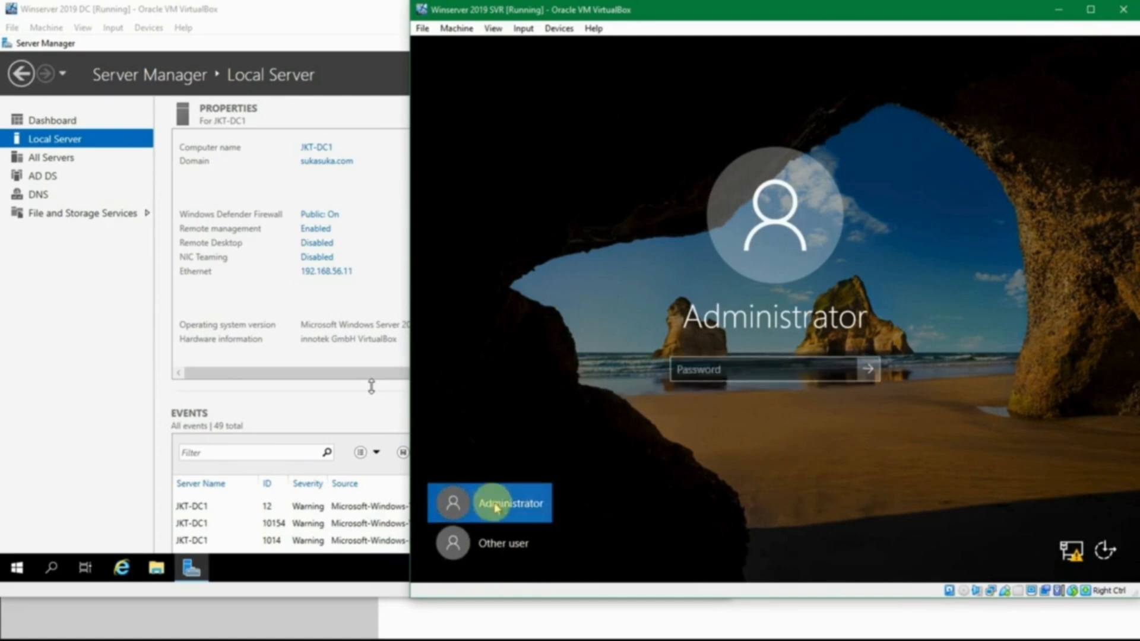
{"action": "left_click", "coordinate": [496, 505]}
{"action": "type", "text": "••"}
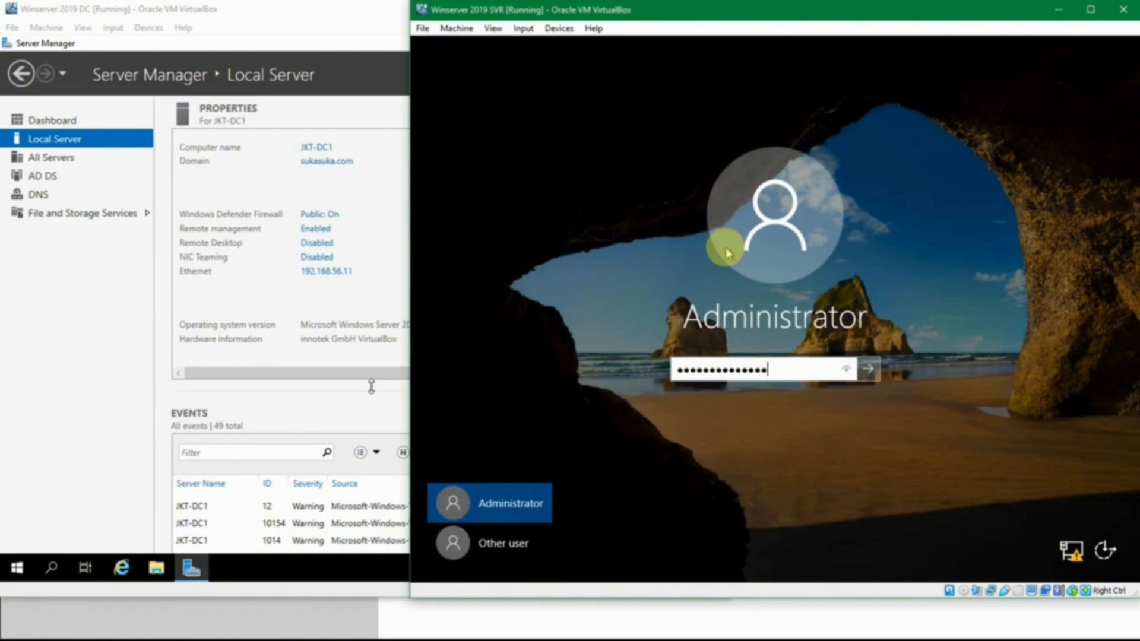
{"action": "key", "text": "Return"}
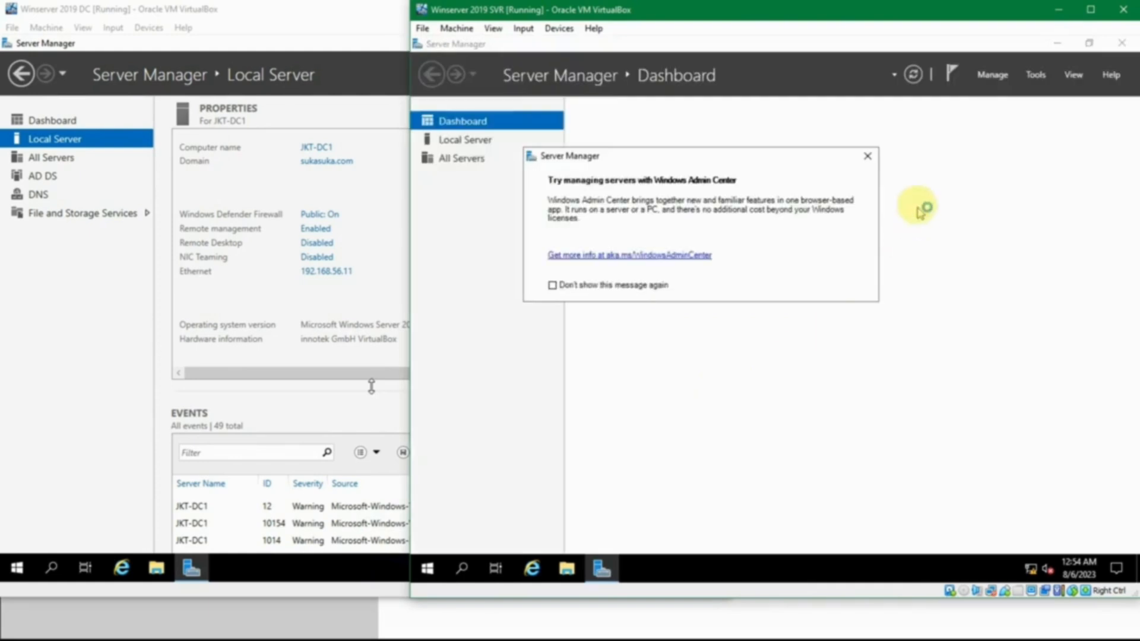
{"action": "left_click", "coordinate": [868, 155]}
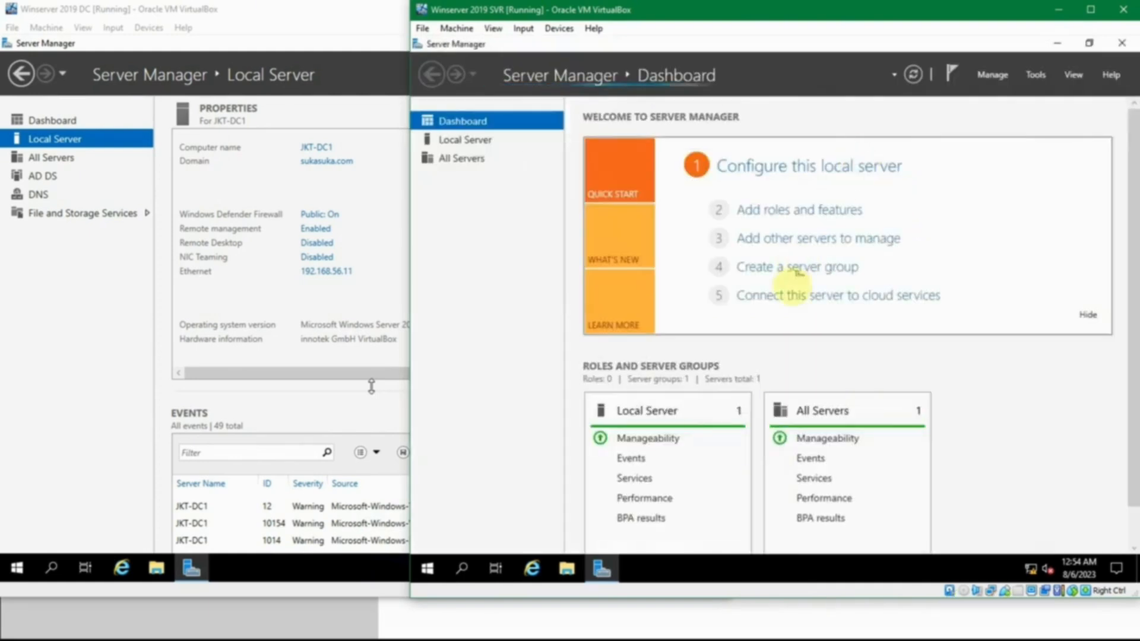
Sign out of the local Administrator session on the SVR server.
{"action": "left_click", "coordinate": [433, 568]}
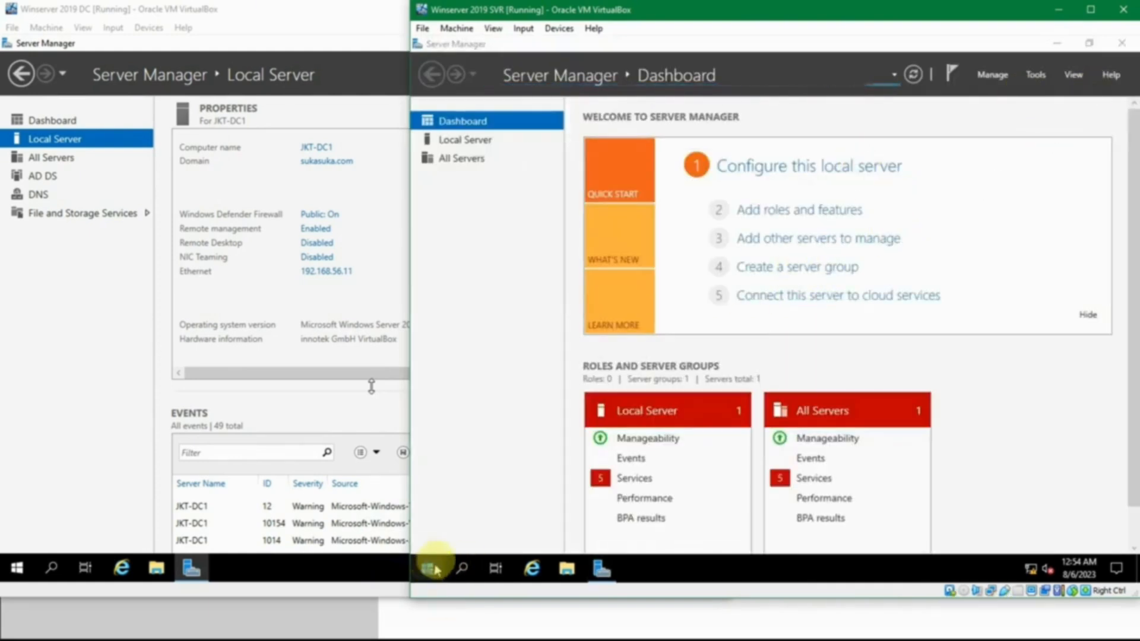
{"action": "right_click", "coordinate": [432, 568]}
{"action": "mouse_move", "coordinate": [469, 557]}
{"action": "left_click", "coordinate": [659, 486]}
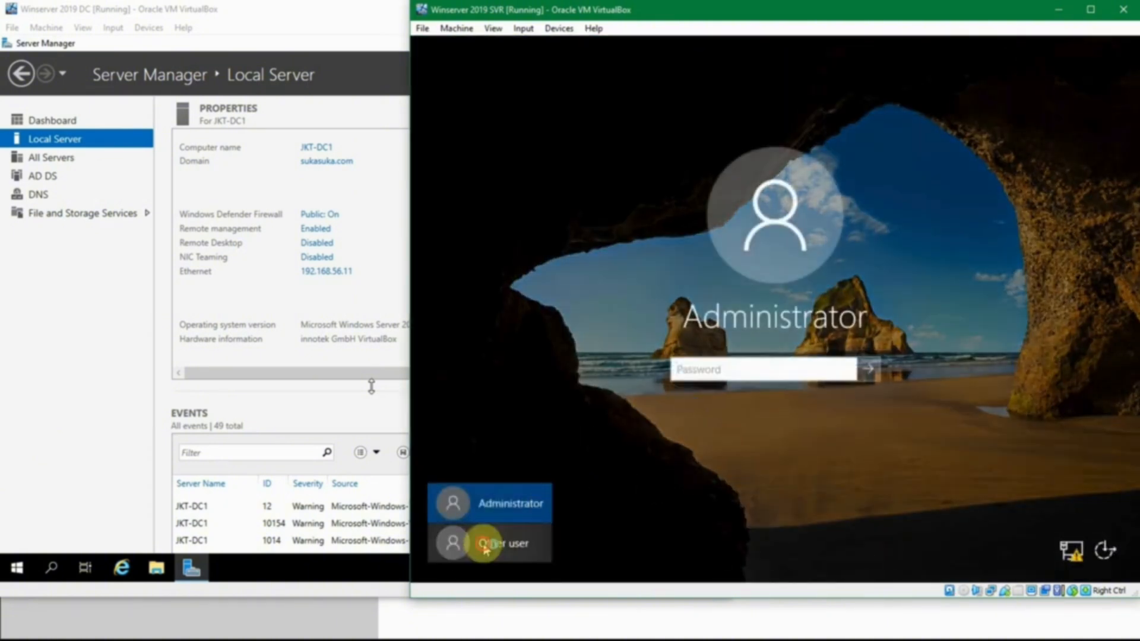
Choose to sign in as another user and enter Administrator as the user name.
{"action": "left_click", "coordinate": [484, 549]}
{"action": "left_click", "coordinate": [709, 364]}
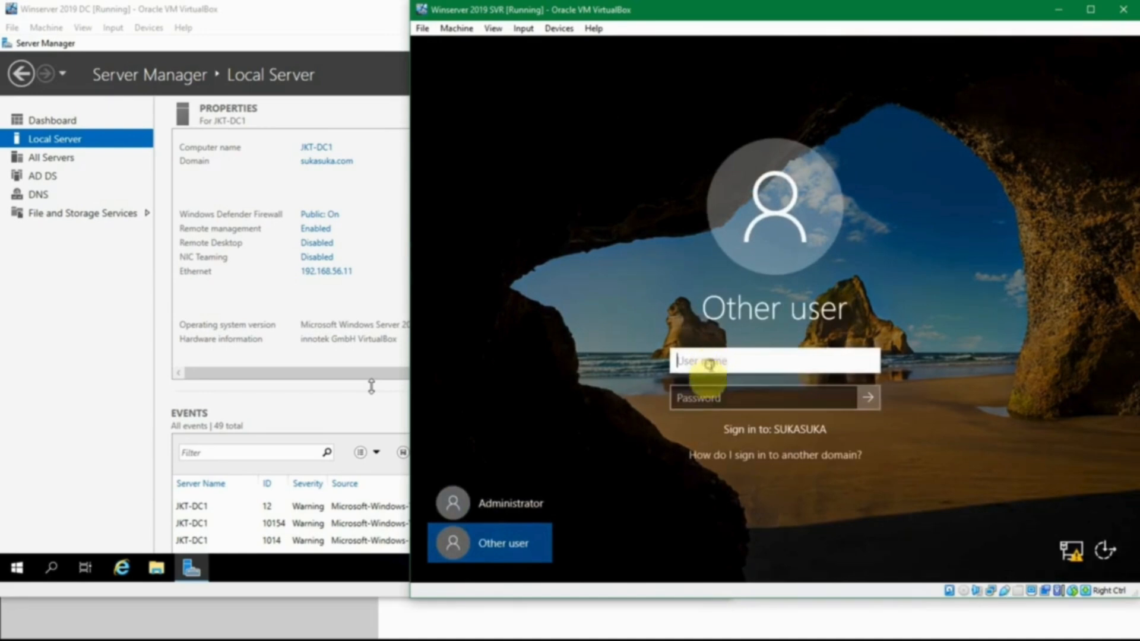
{"action": "left_click", "coordinate": [707, 393]}
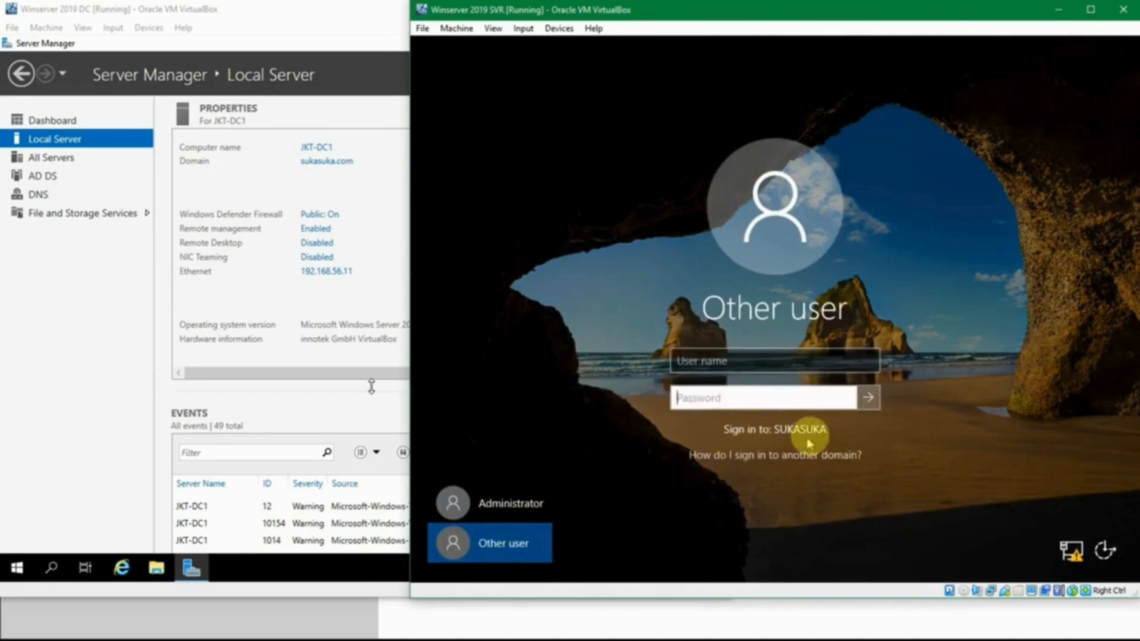
{"action": "left_click", "coordinate": [724, 361]}
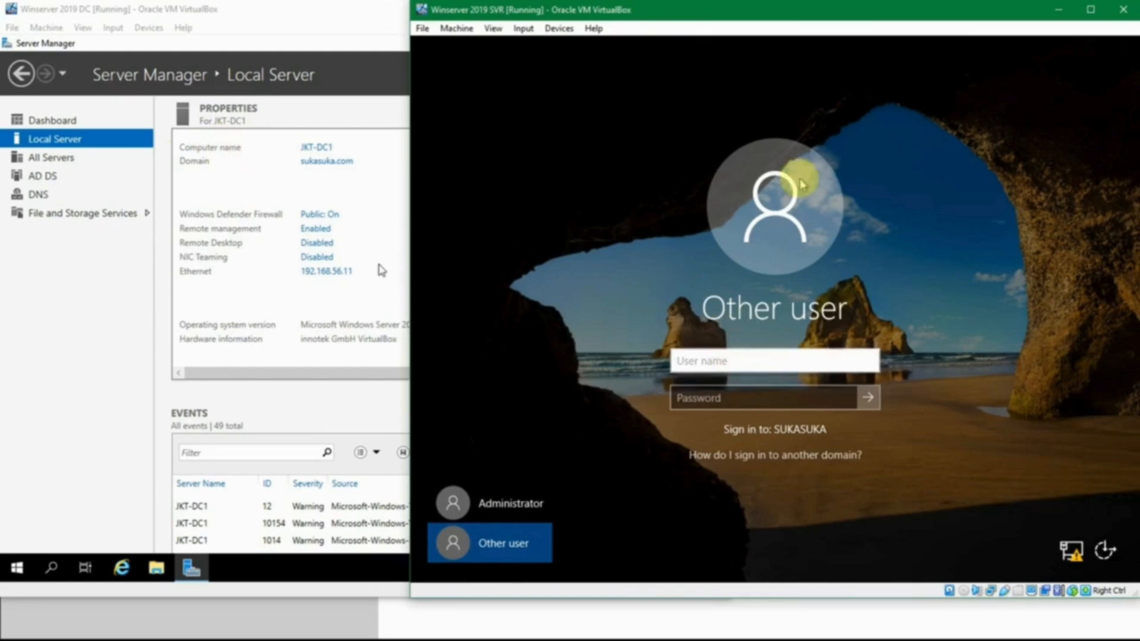
{"action": "type", "text": "Administrator"}
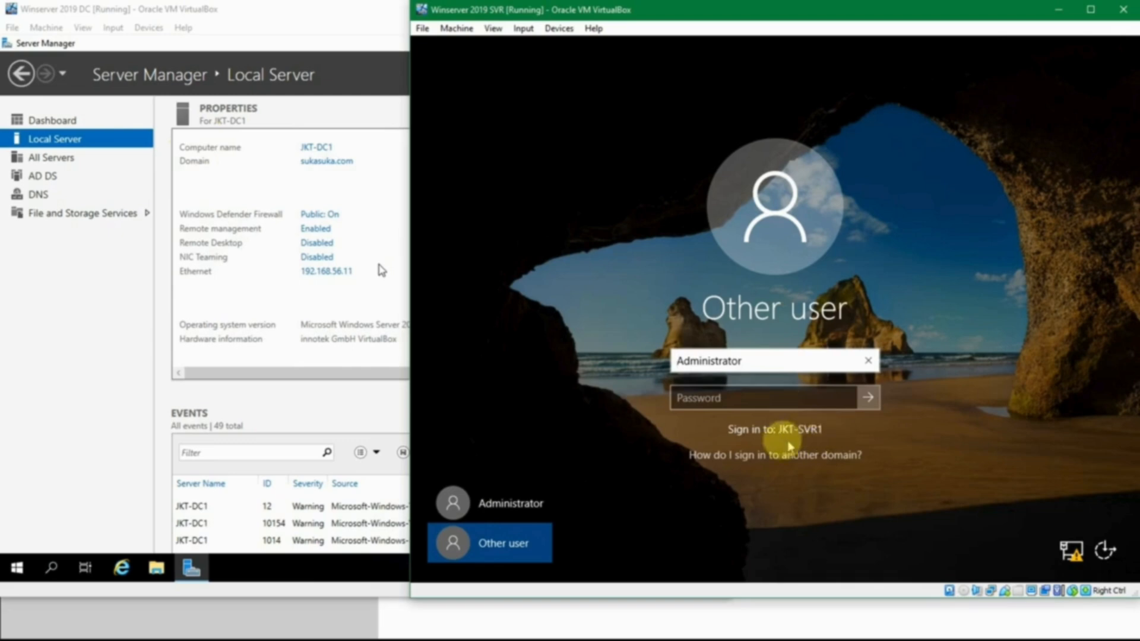
Prefix the user name with the domain so that it reads SUKASUKA\Administrator.
{"action": "left_click", "coordinate": [771, 362]}
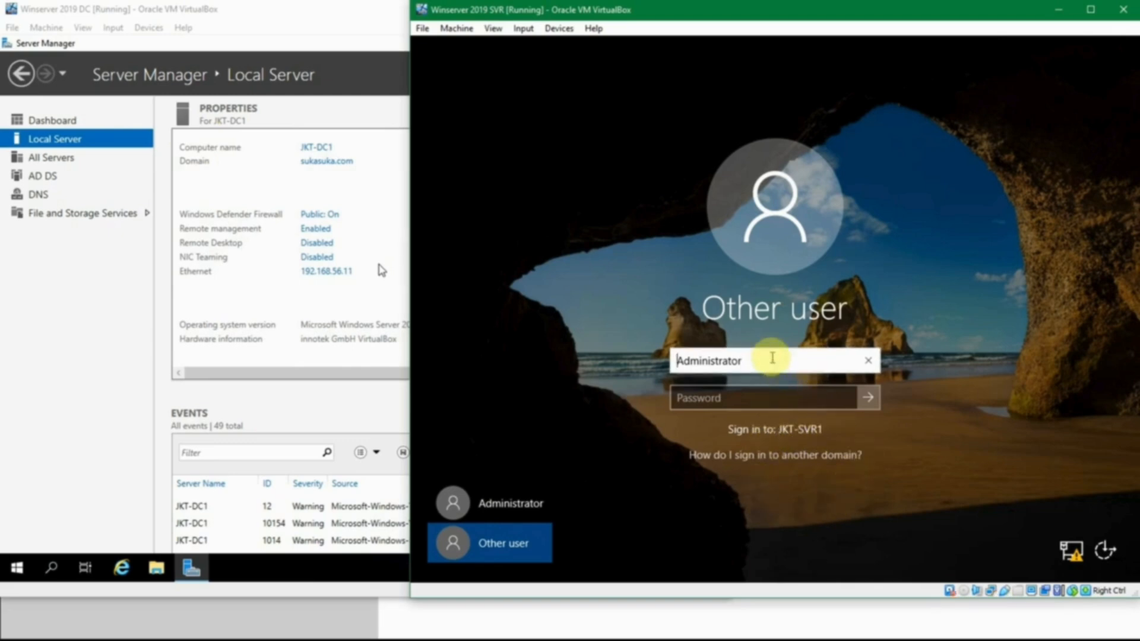
{"action": "type", "text": "sukas"}
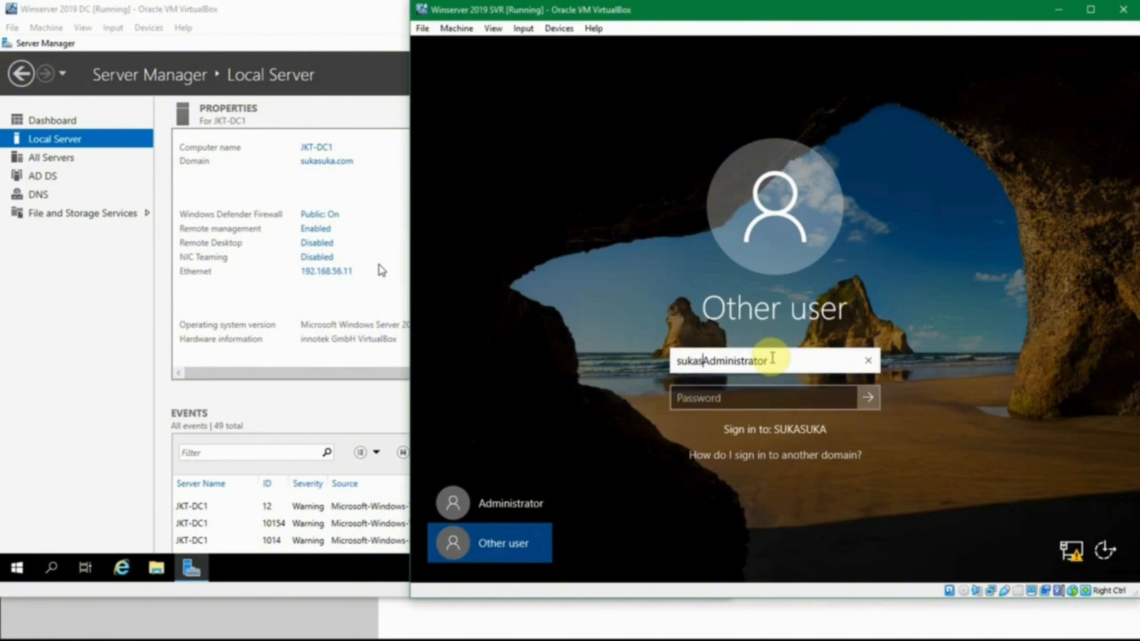
{"action": "type", "text": "ua\\"}
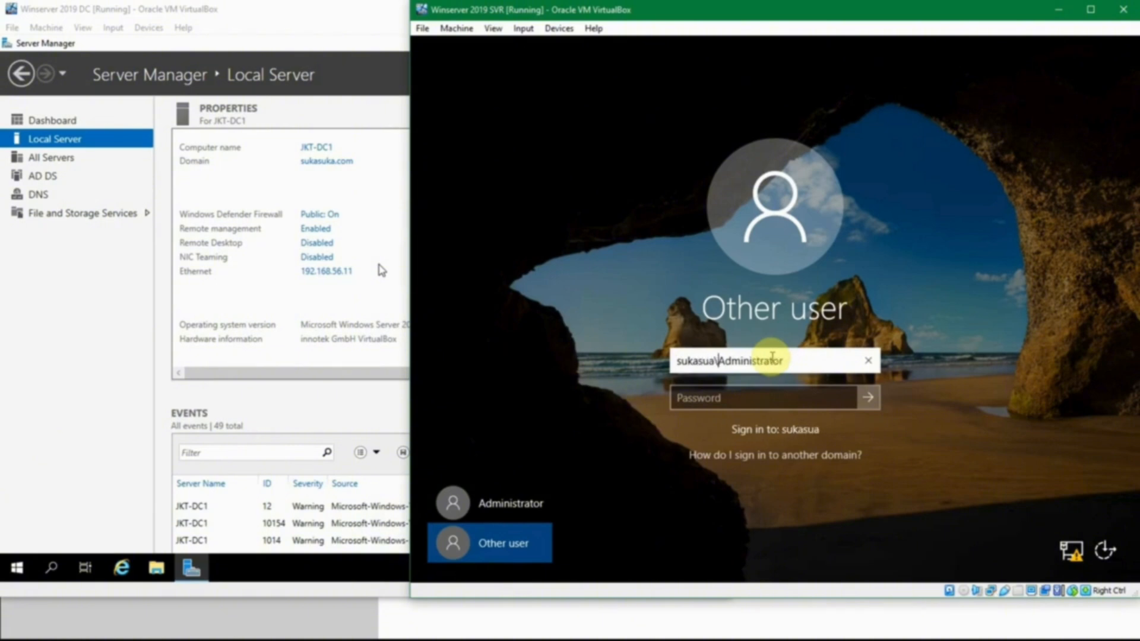
{"action": "key", "text": "End"}
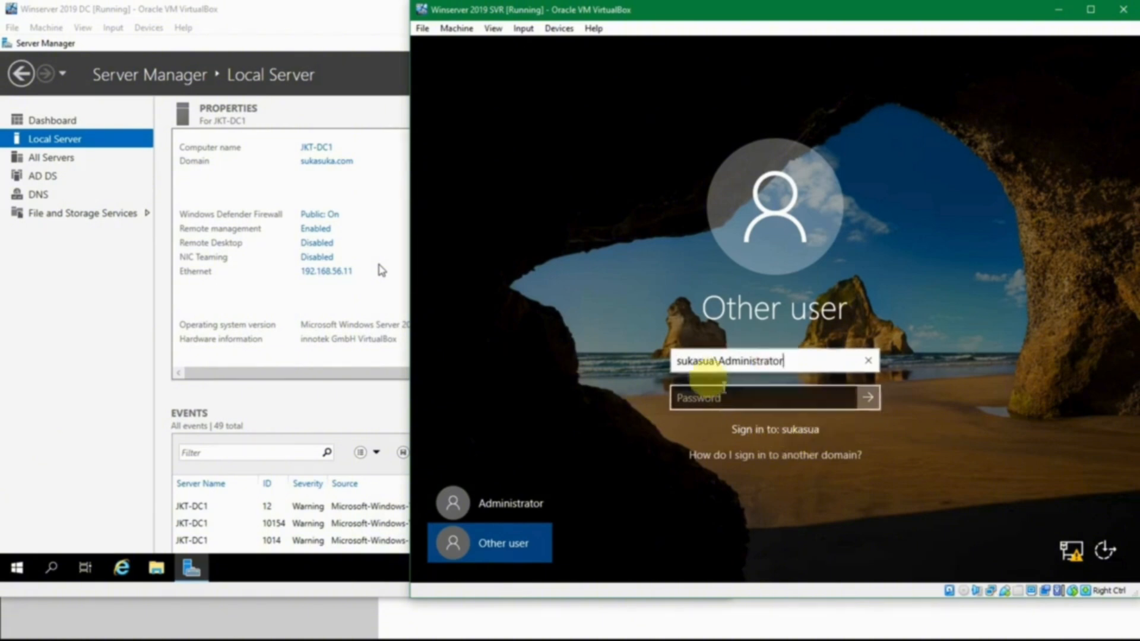
{"action": "left_click_drag", "start_coordinate": [713, 360], "coordinate": [555, 331]}
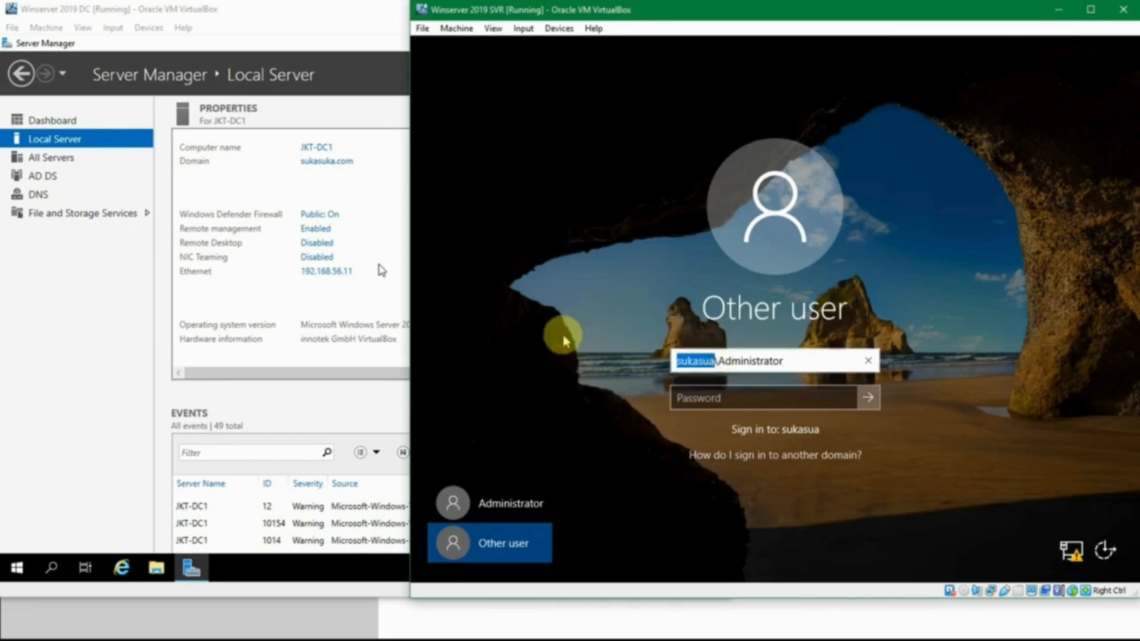
{"action": "type", "text": "SUAK"}
{"action": "key", "text": "BackSpace"}
{"action": "key", "text": "BackSpace"}
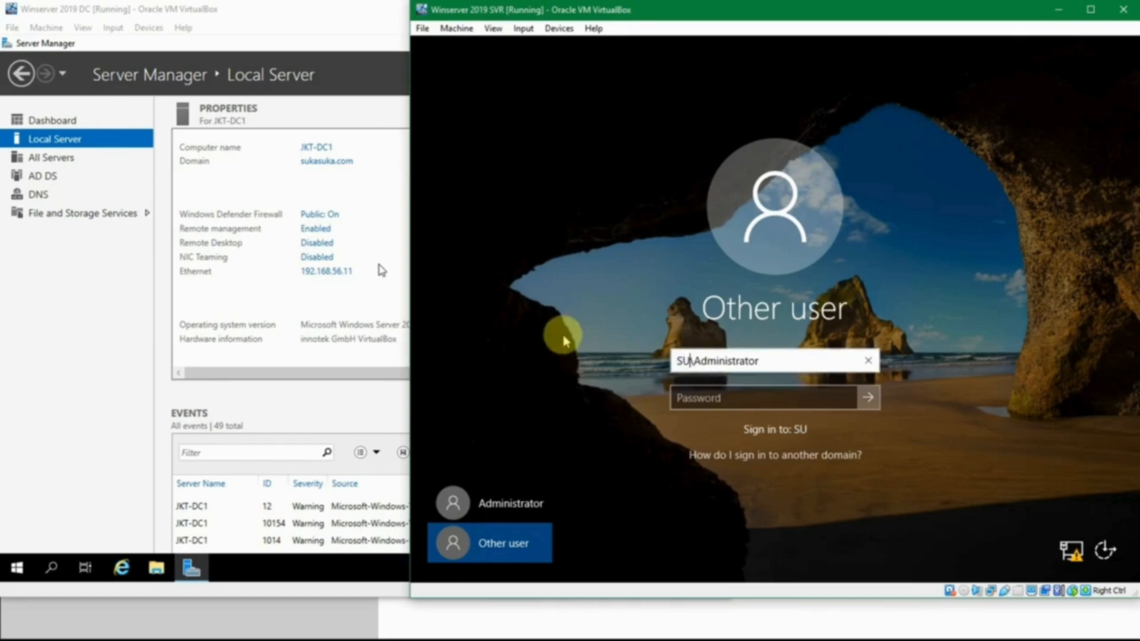
{"action": "type", "text": "KASUKA"}
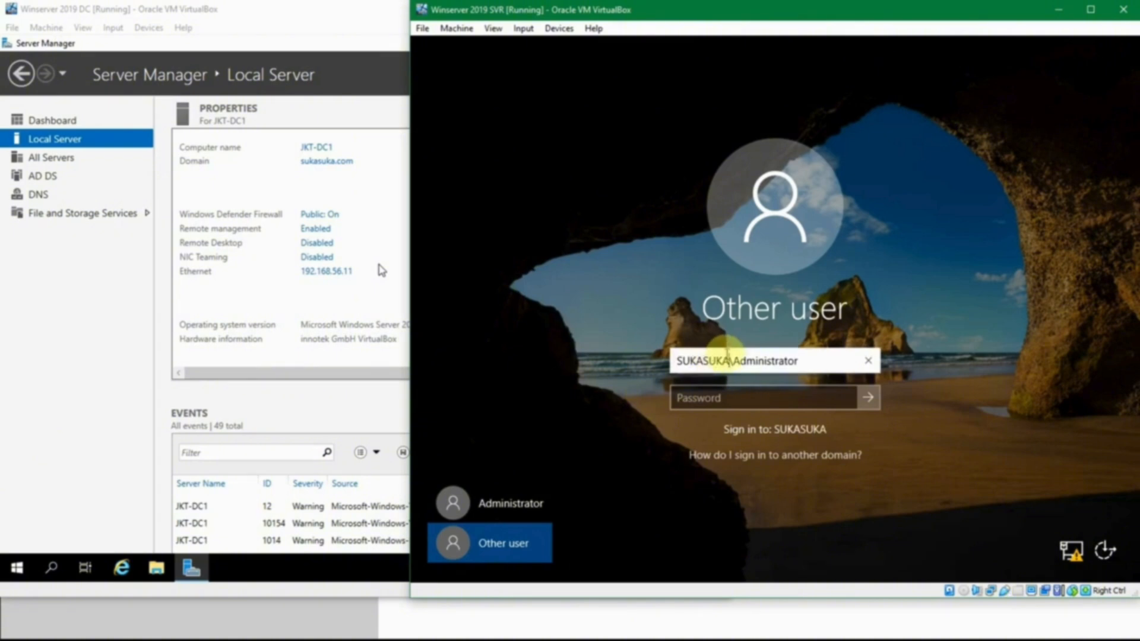
{"action": "left_click", "coordinate": [744, 399]}
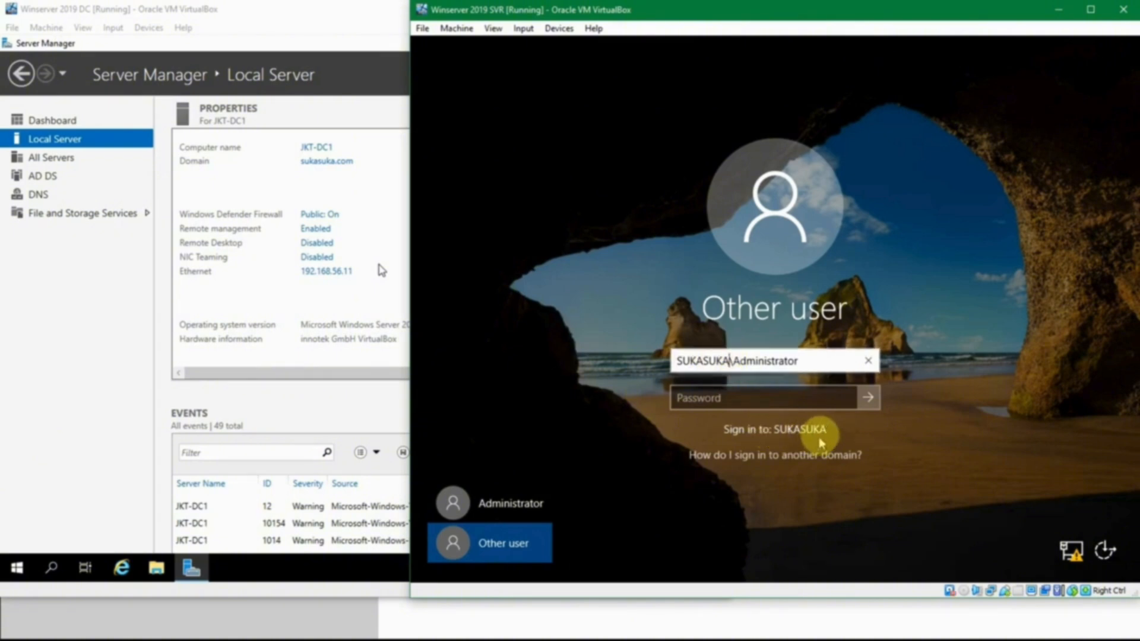
{"action": "left_click", "coordinate": [746, 362]}
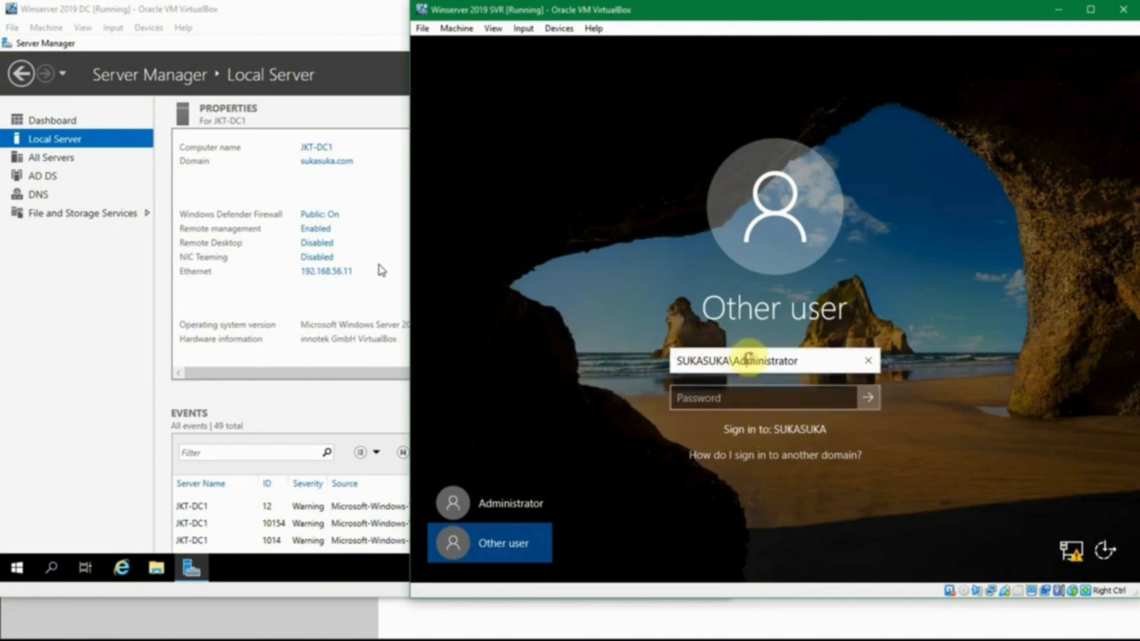
Sign in to the SVR server as the domain Administrator with the account password and dismiss the Windows Admin Center message.
{"action": "left_click", "coordinate": [753, 397]}
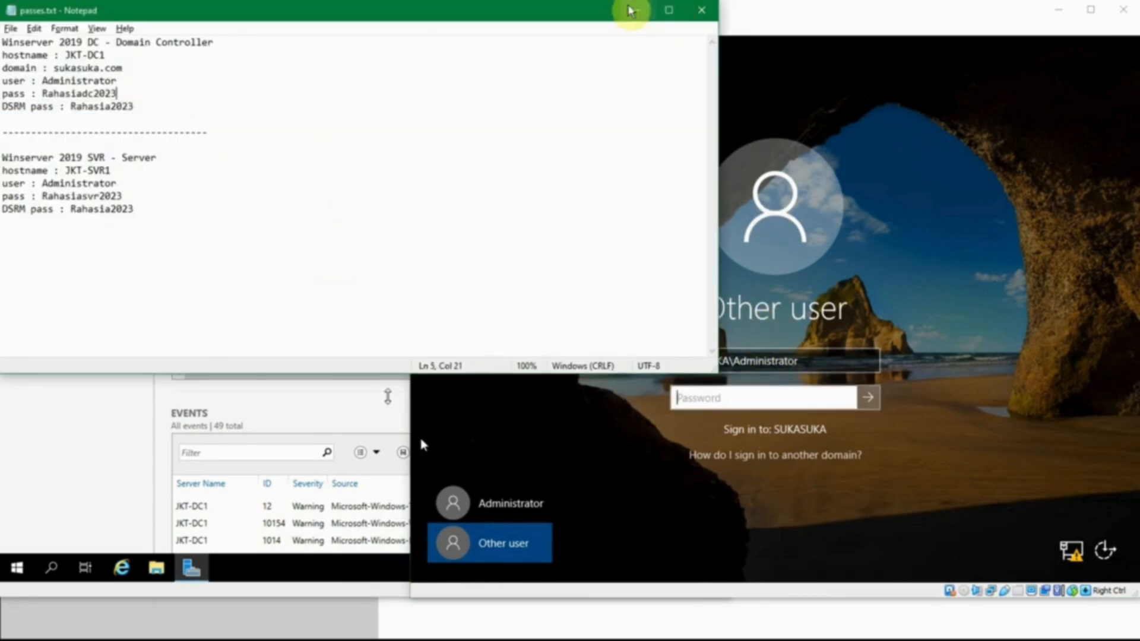
{"action": "left_click", "coordinate": [634, 9]}
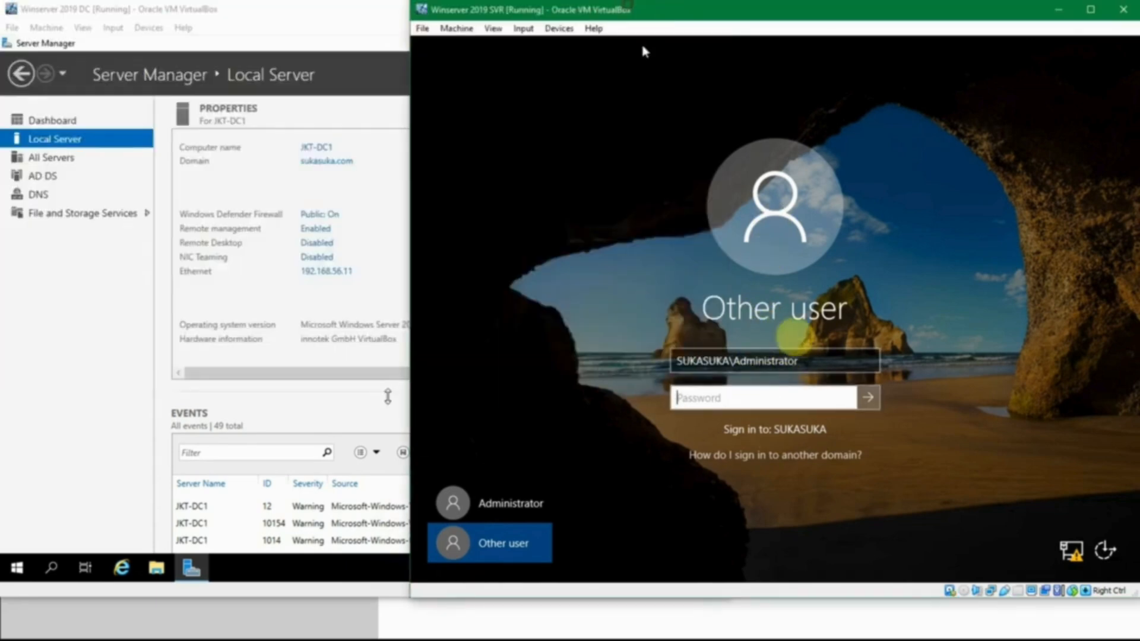
{"action": "left_click", "coordinate": [789, 394]}
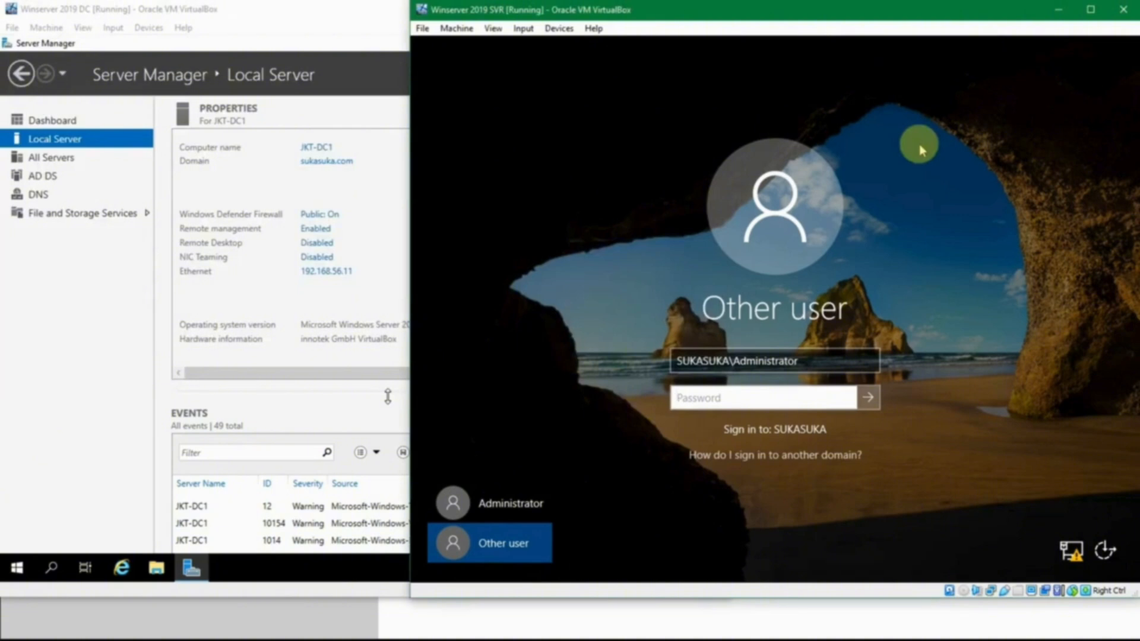
{"action": "type", "text": "P"}
{"action": "key", "text": "Return"}
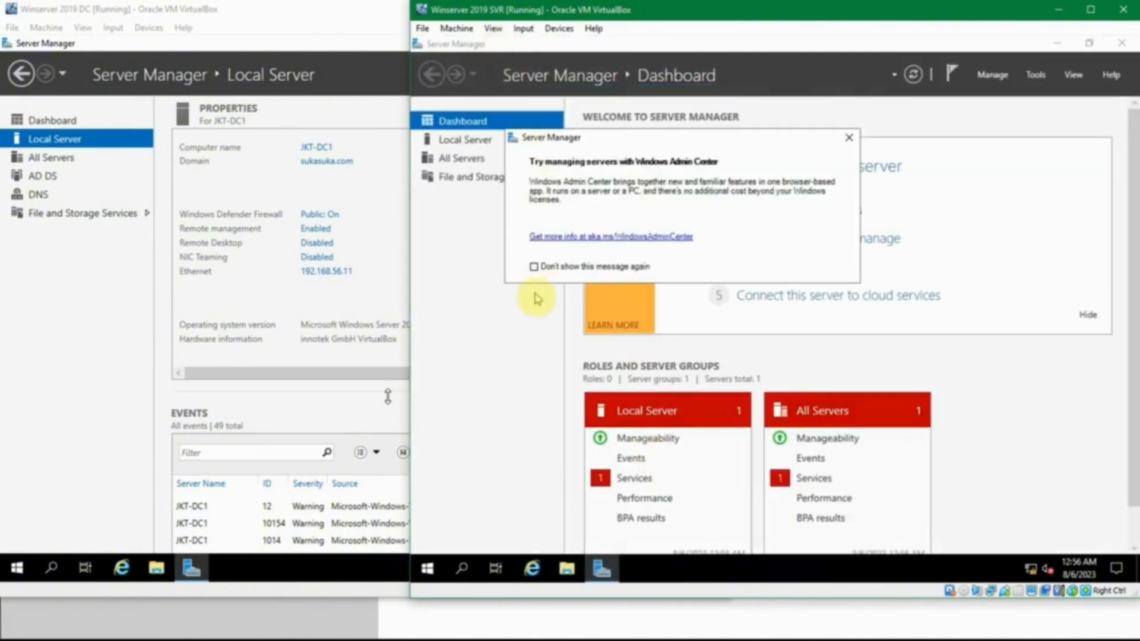
{"action": "left_click", "coordinate": [843, 141]}
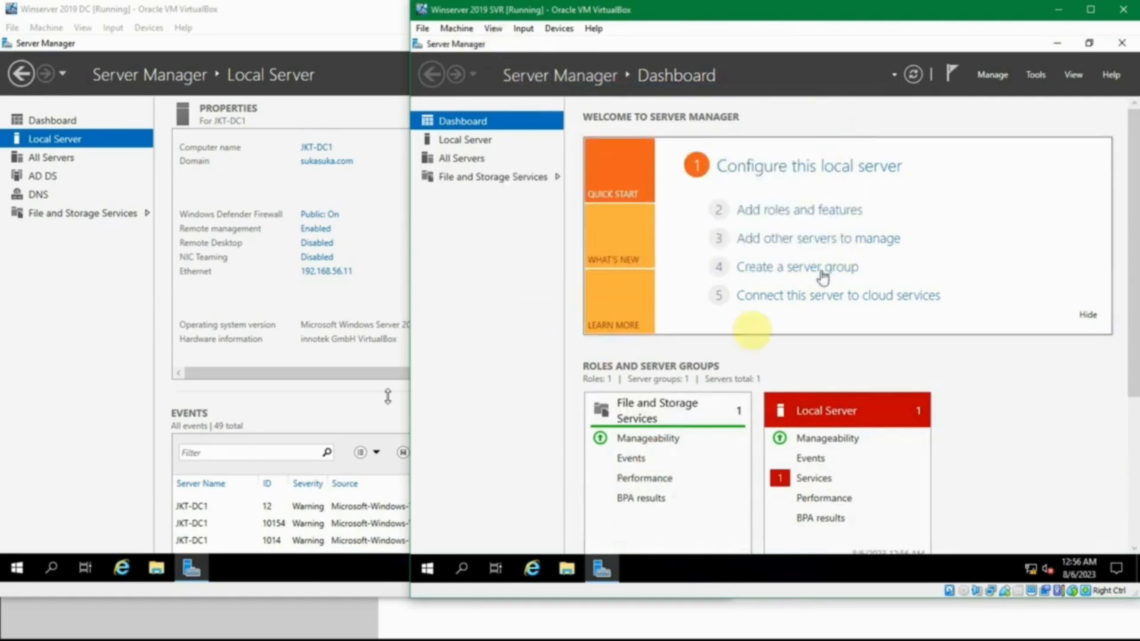
Browse to the Users folder on Local Disk (C:) of the SVR server in File Explorer.
{"action": "left_click", "coordinate": [576, 572]}
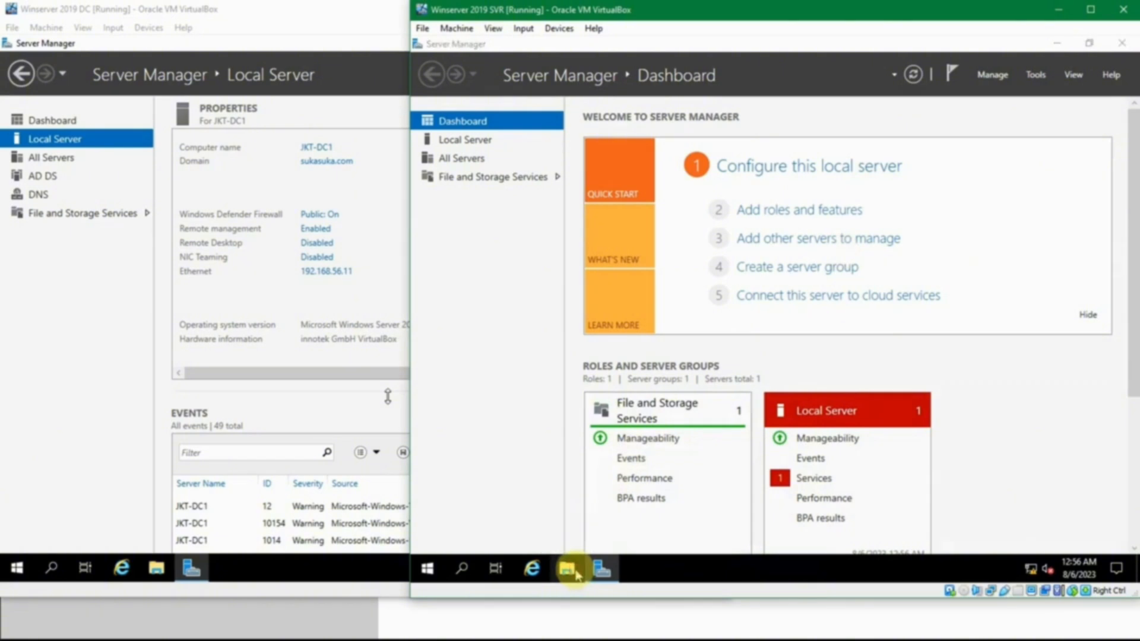
{"action": "left_click", "coordinate": [456, 204]}
{"action": "left_click", "coordinate": [616, 274]}
{"action": "double_click", "coordinate": [616, 275]}
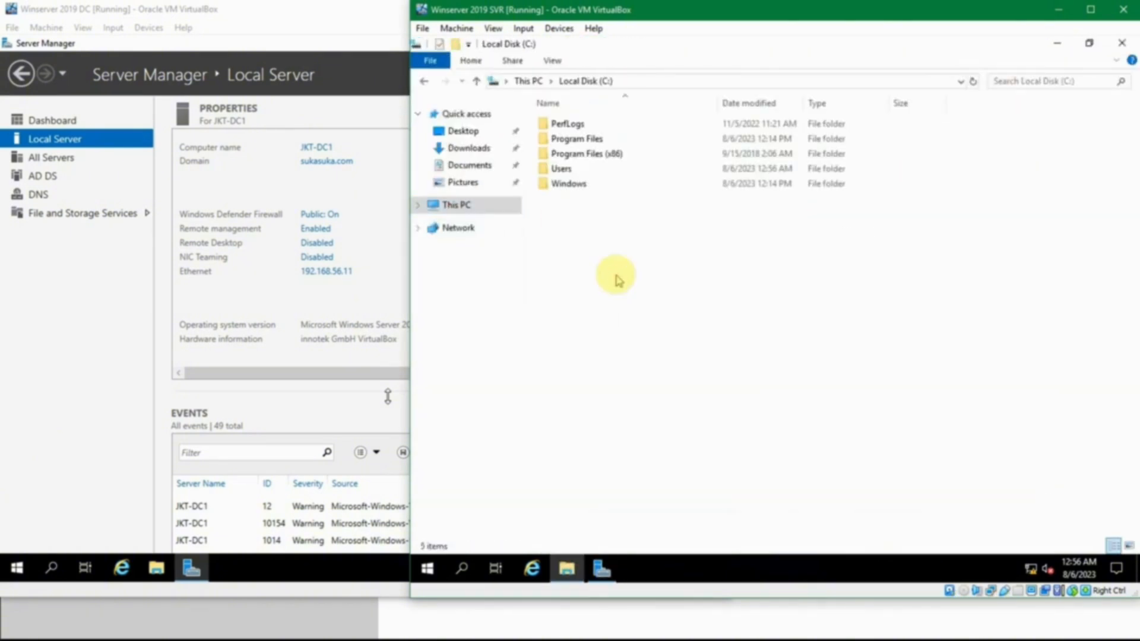
{"action": "double_click", "coordinate": [572, 171]}
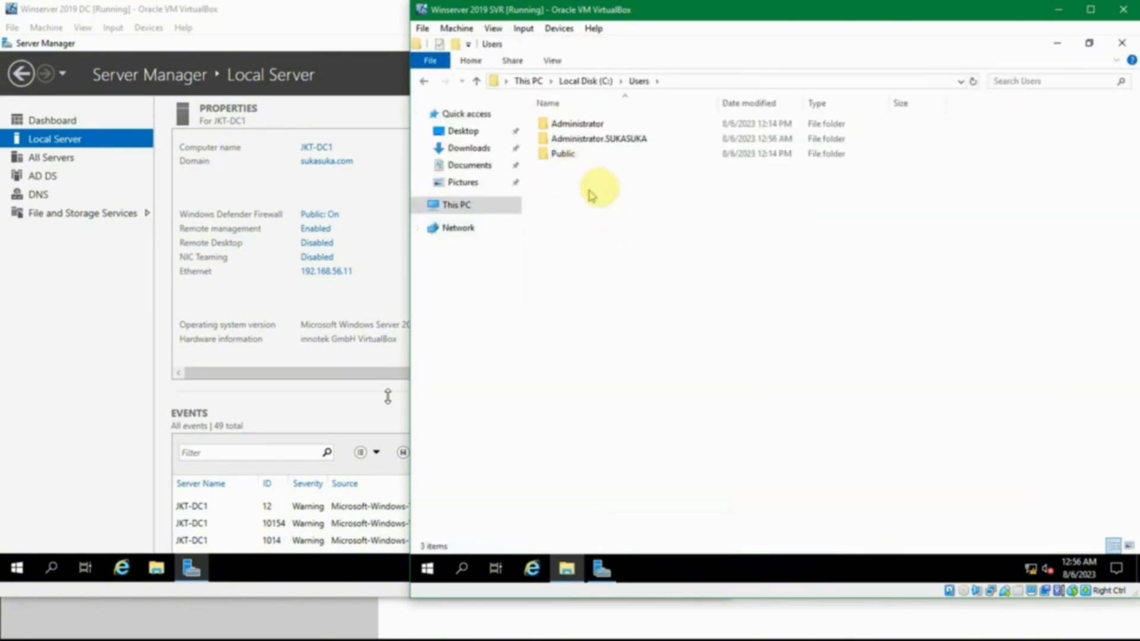
Compare the Administrator and Administrator.SUKASUKA profile folders, look inside the domain profile, and close File Explorer.
{"action": "left_click", "coordinate": [584, 124]}
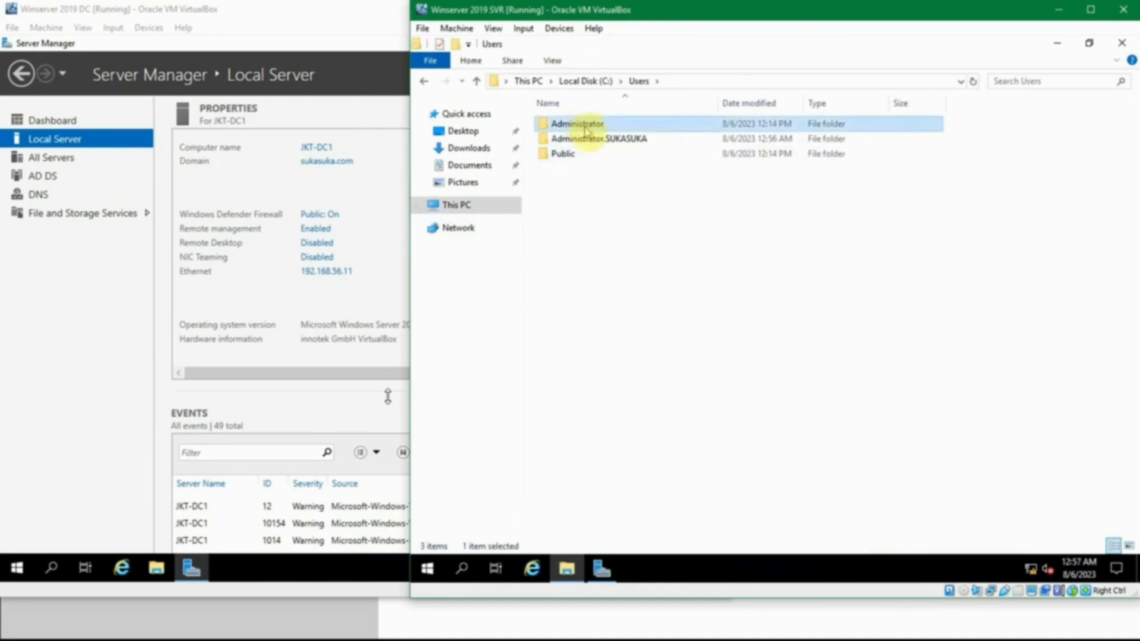
{"action": "left_click", "coordinate": [584, 139]}
{"action": "double_click", "coordinate": [591, 125]}
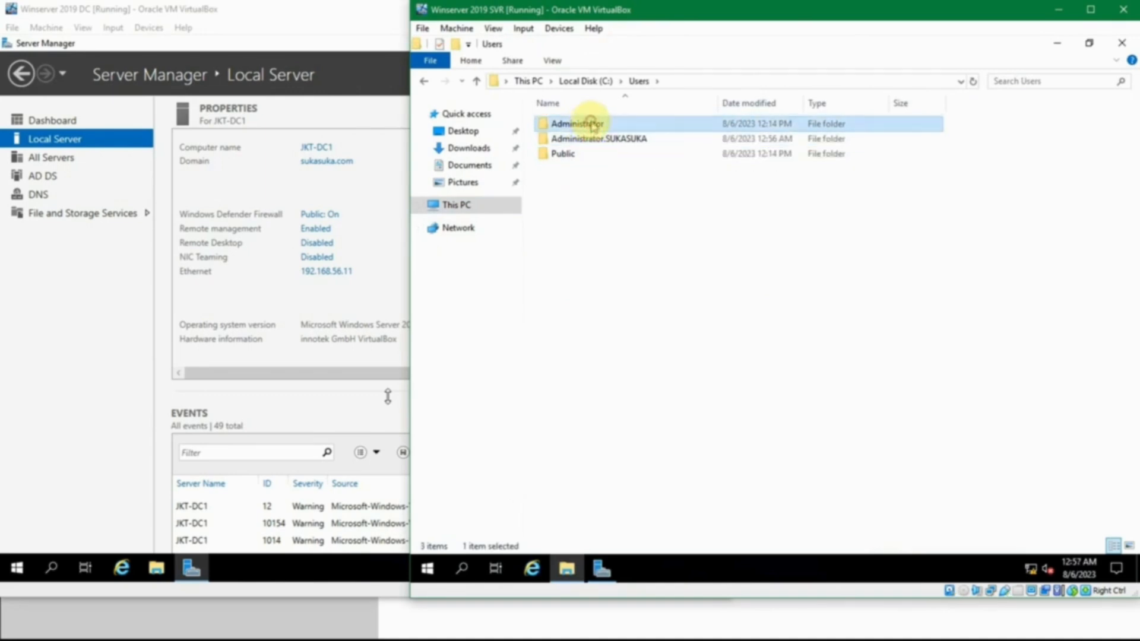
{"action": "left_click", "coordinate": [609, 140]}
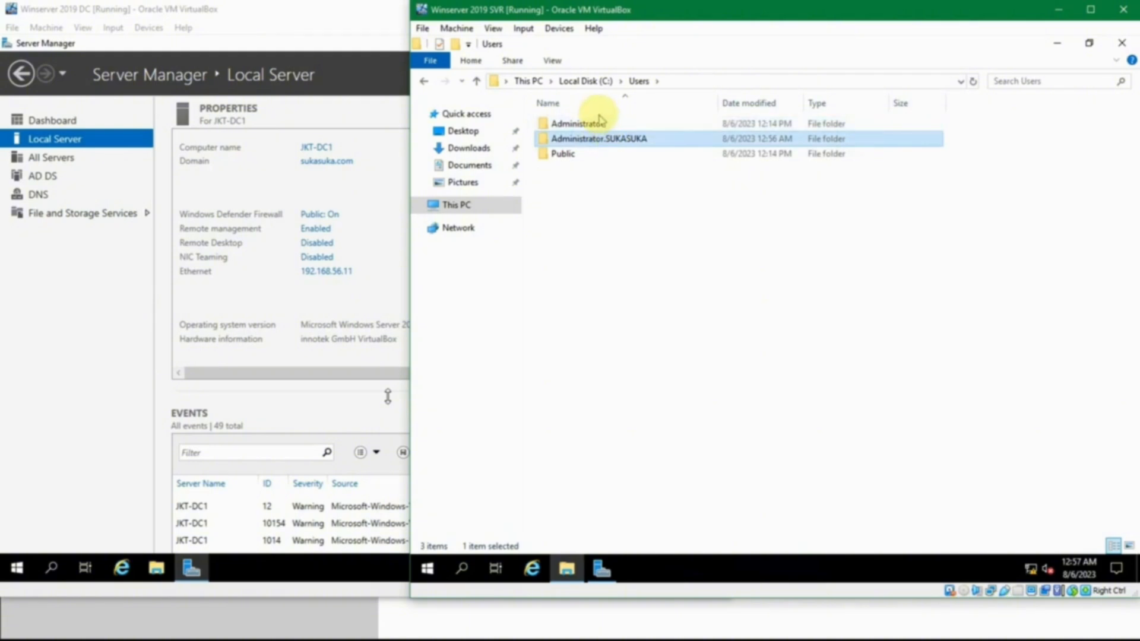
{"action": "left_click", "coordinate": [601, 125]}
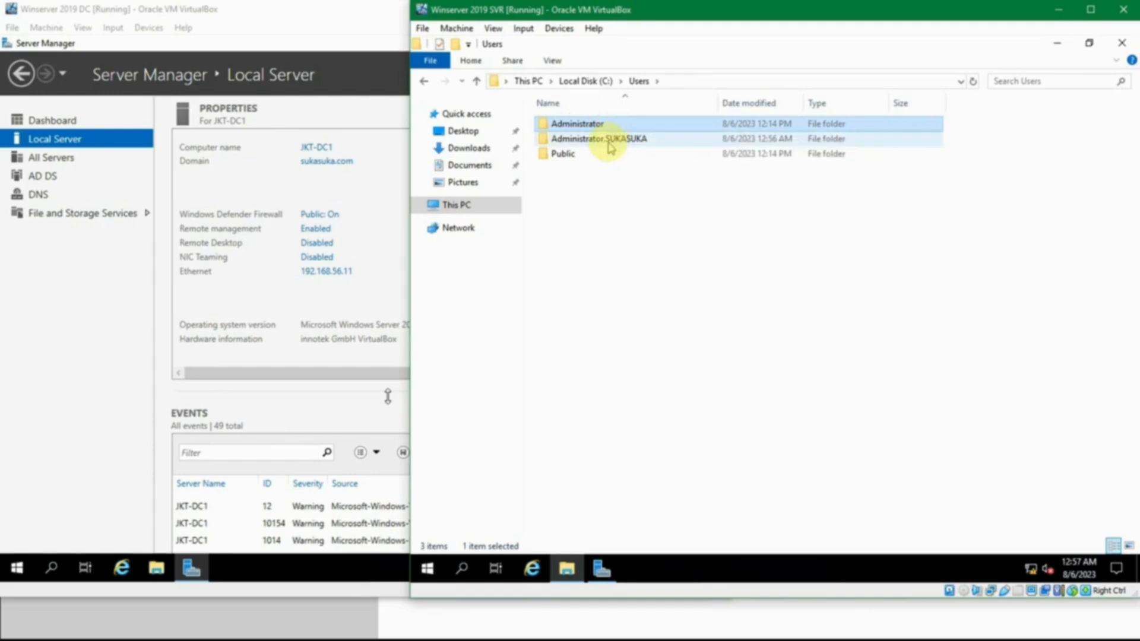
{"action": "left_click", "coordinate": [610, 146]}
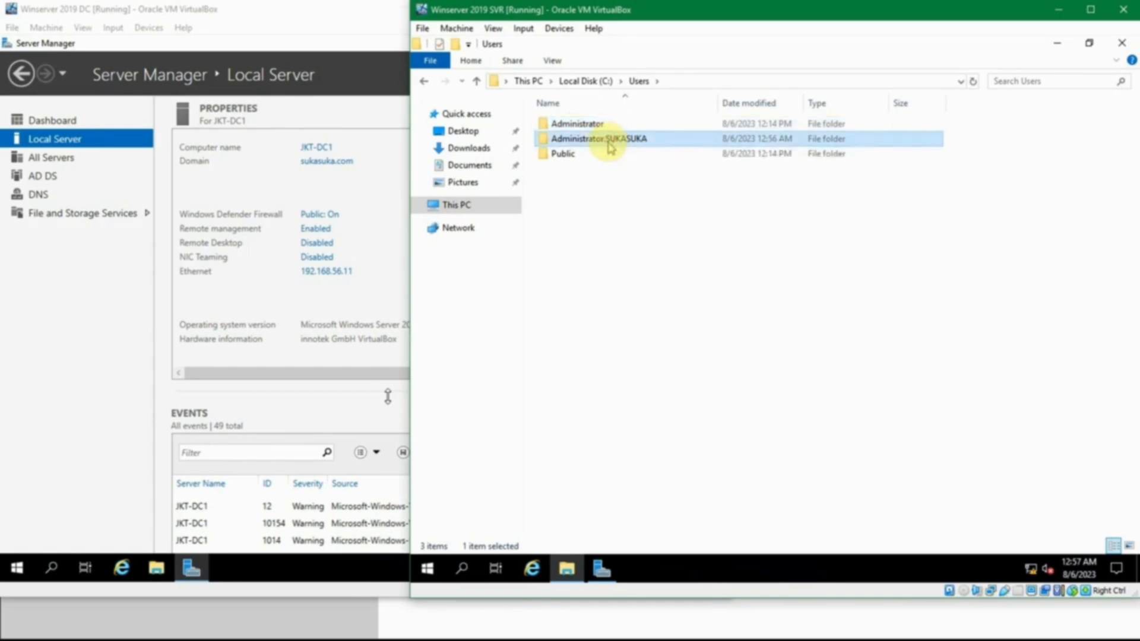
{"action": "double_click", "coordinate": [610, 146]}
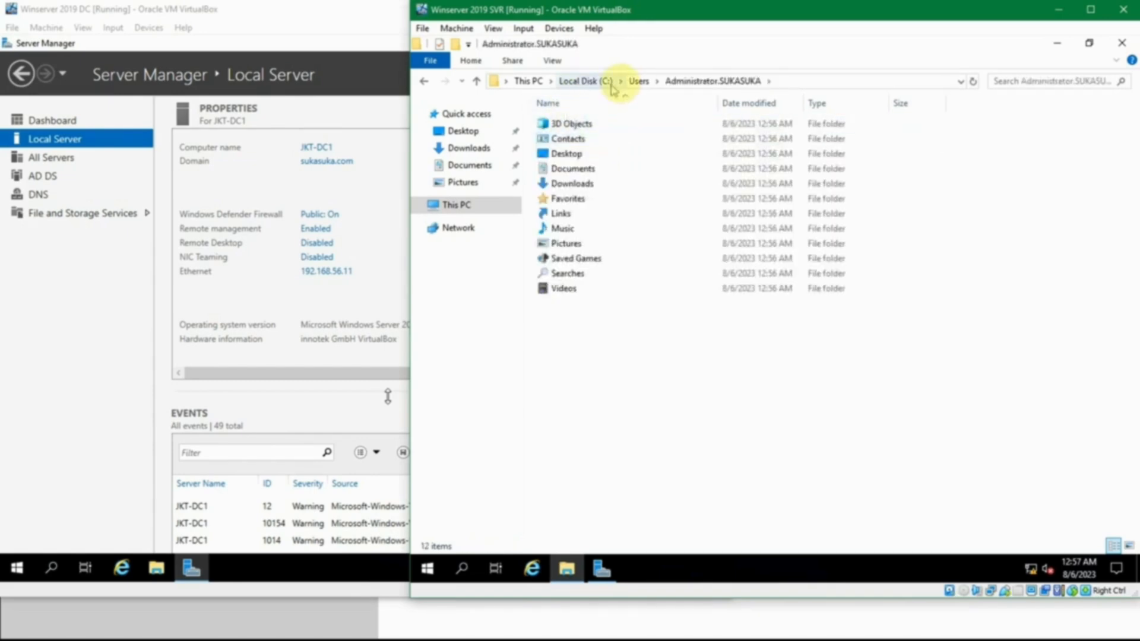
{"action": "left_click", "coordinate": [637, 81]}
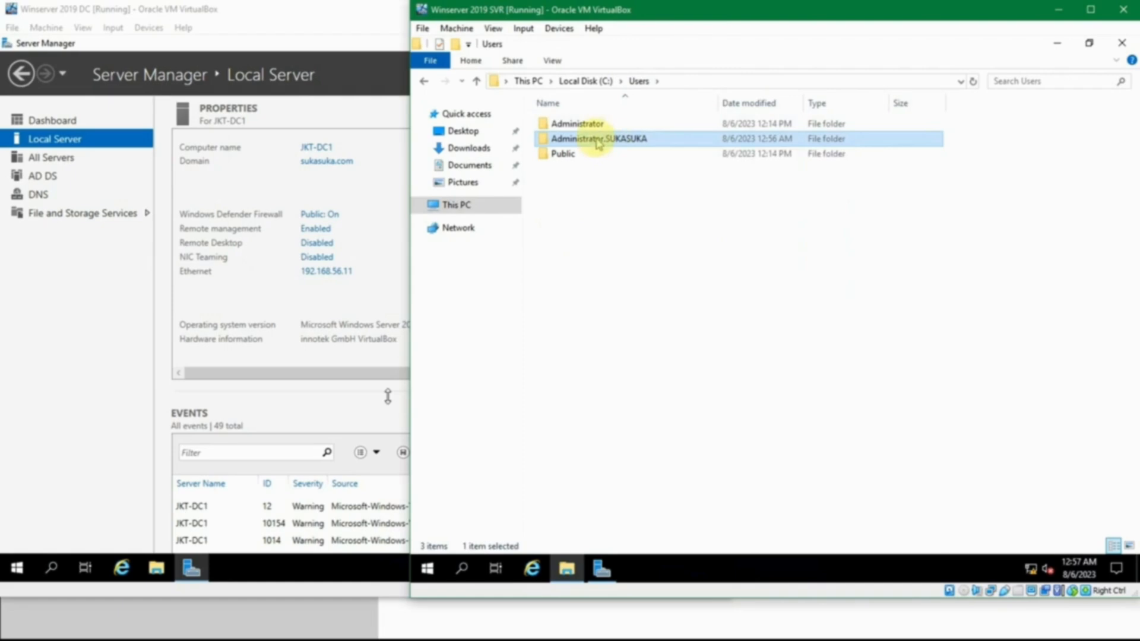
{"action": "left_click", "coordinate": [650, 221]}
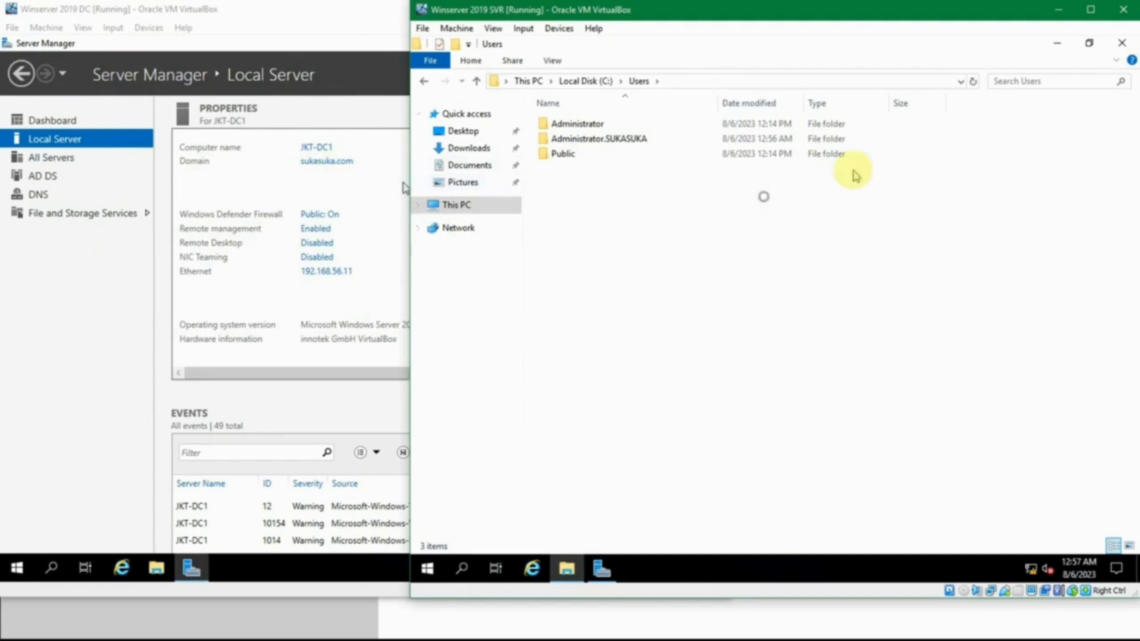
{"action": "left_click", "coordinate": [1122, 43]}
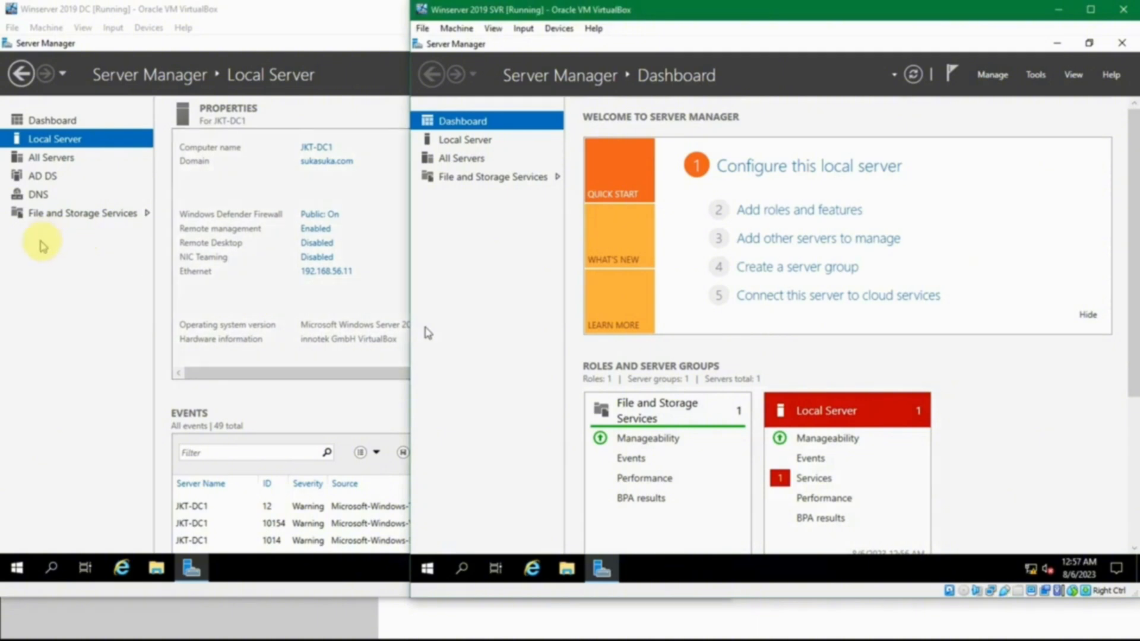
Switch to the DC virtual machine and open Computer Management.
{"action": "left_click", "coordinate": [63, 243]}
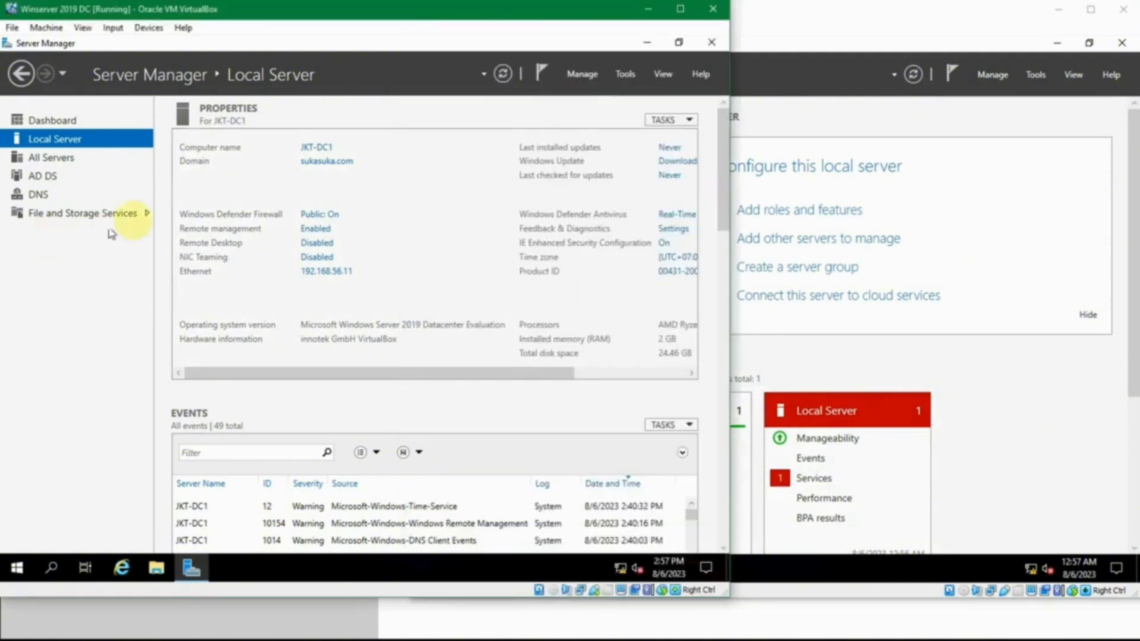
{"action": "left_click", "coordinate": [17, 568]}
{"action": "type", "text": "comp"}
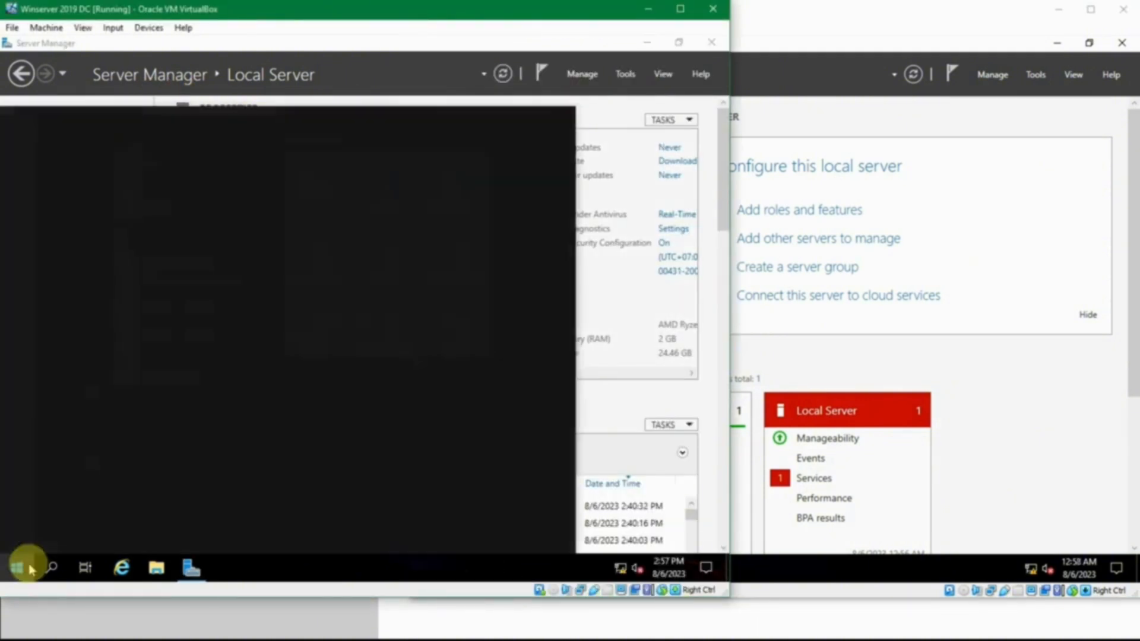
{"action": "type", "text": "uter"}
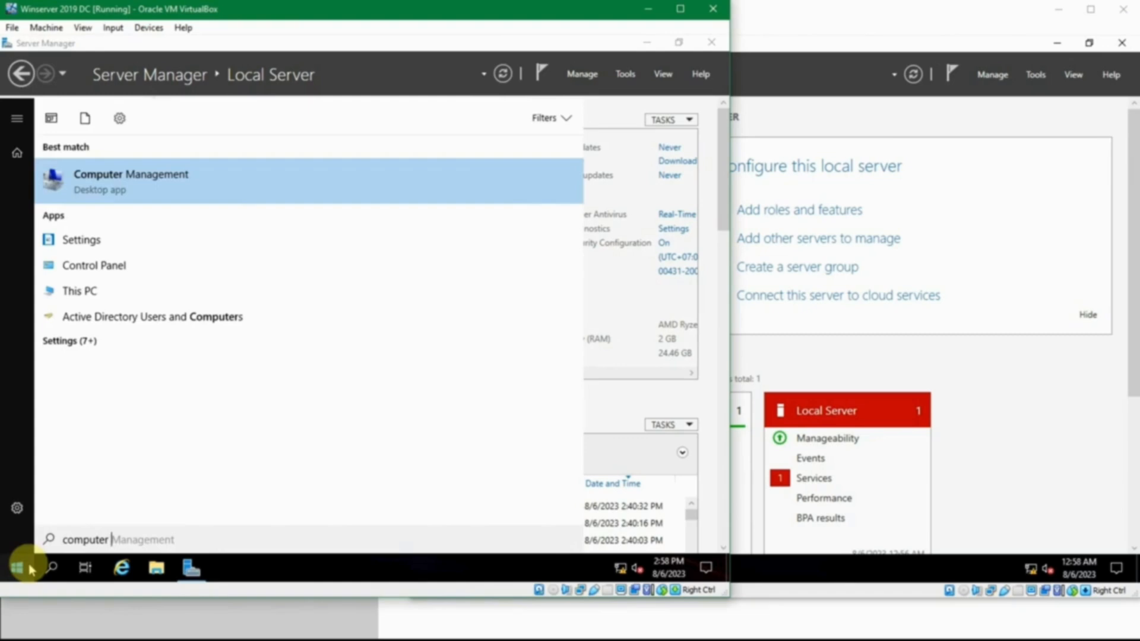
{"action": "key", "text": "Return"}
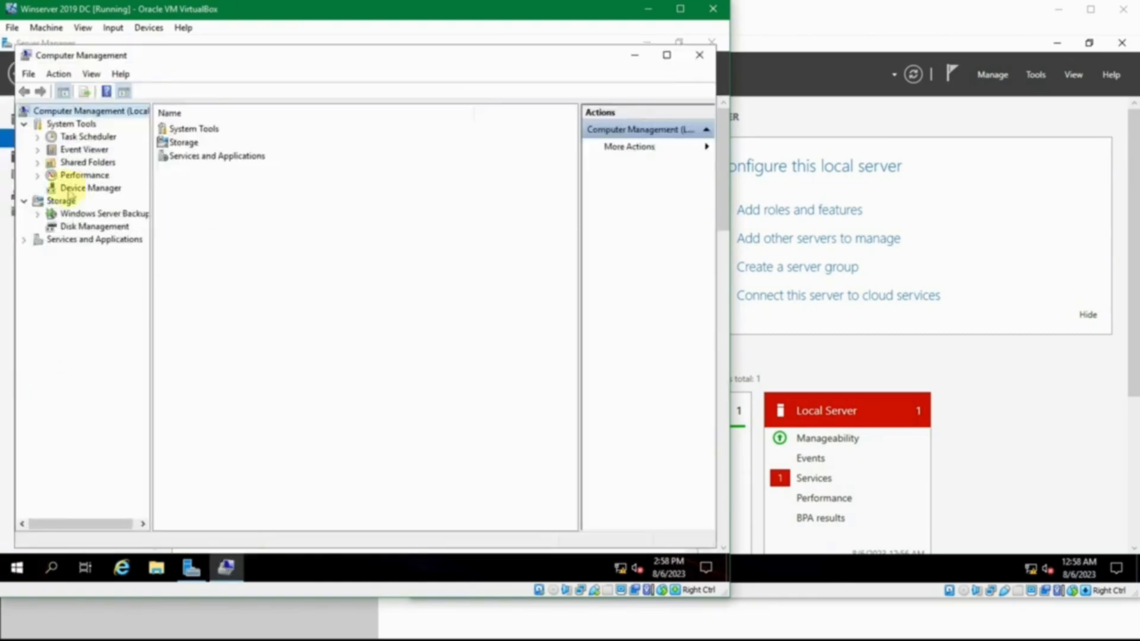
Check the Performance, Shared Folders and Event Viewer nodes under System Tools, and close Computer Management.
{"action": "left_click", "coordinate": [37, 174]}
{"action": "left_click", "coordinate": [36, 175]}
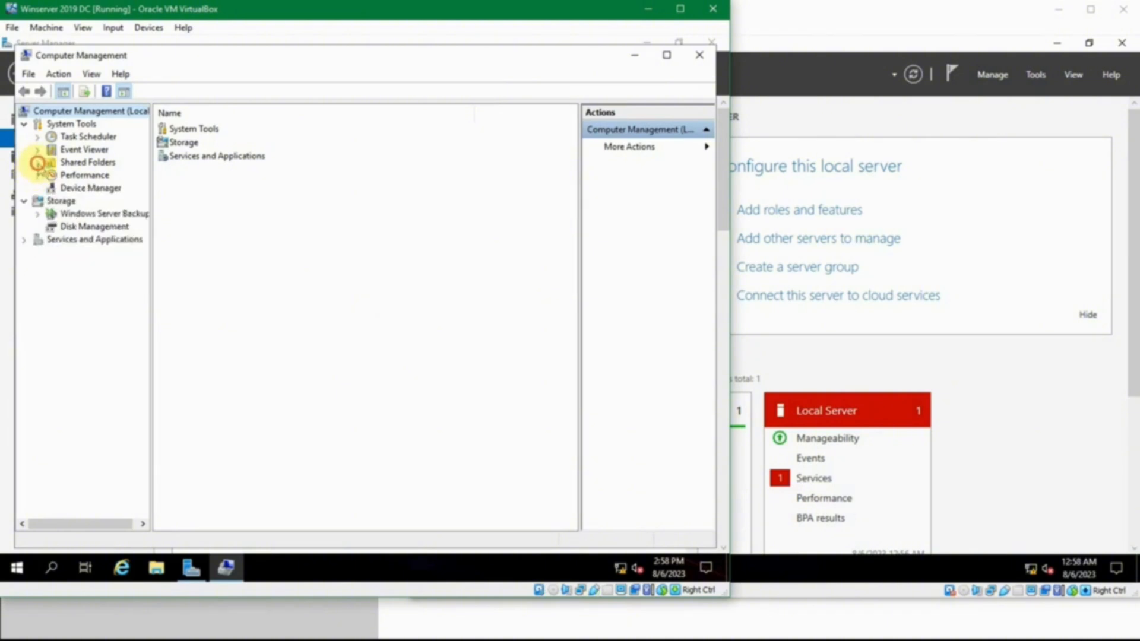
{"action": "left_click", "coordinate": [37, 161]}
{"action": "left_click", "coordinate": [37, 162]}
{"action": "left_click", "coordinate": [37, 149]}
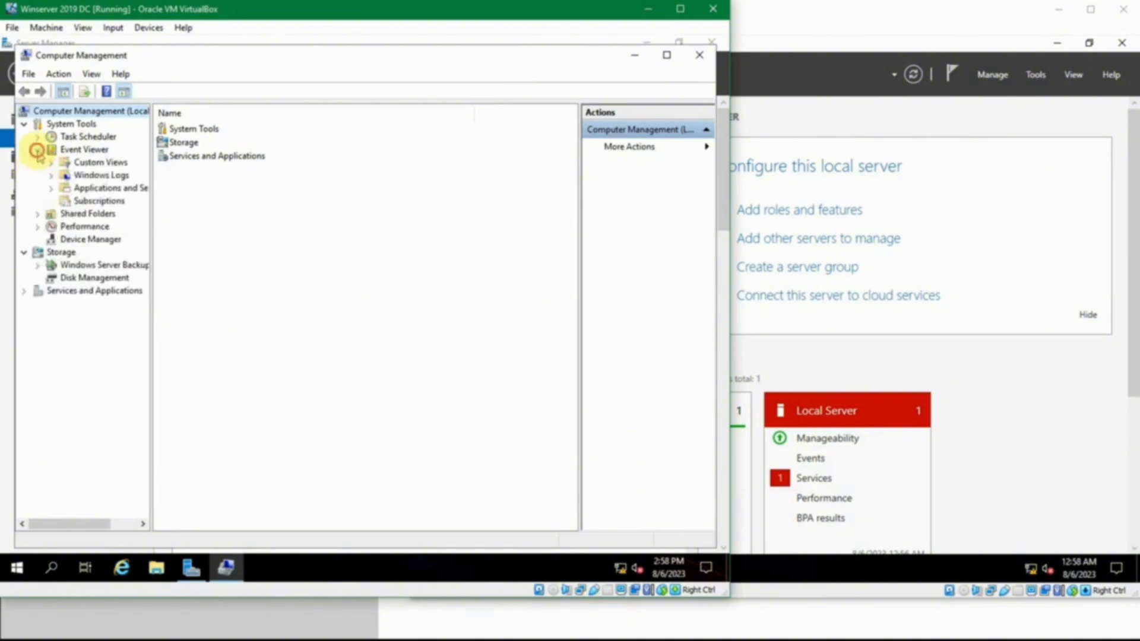
{"action": "left_click", "coordinate": [37, 149]}
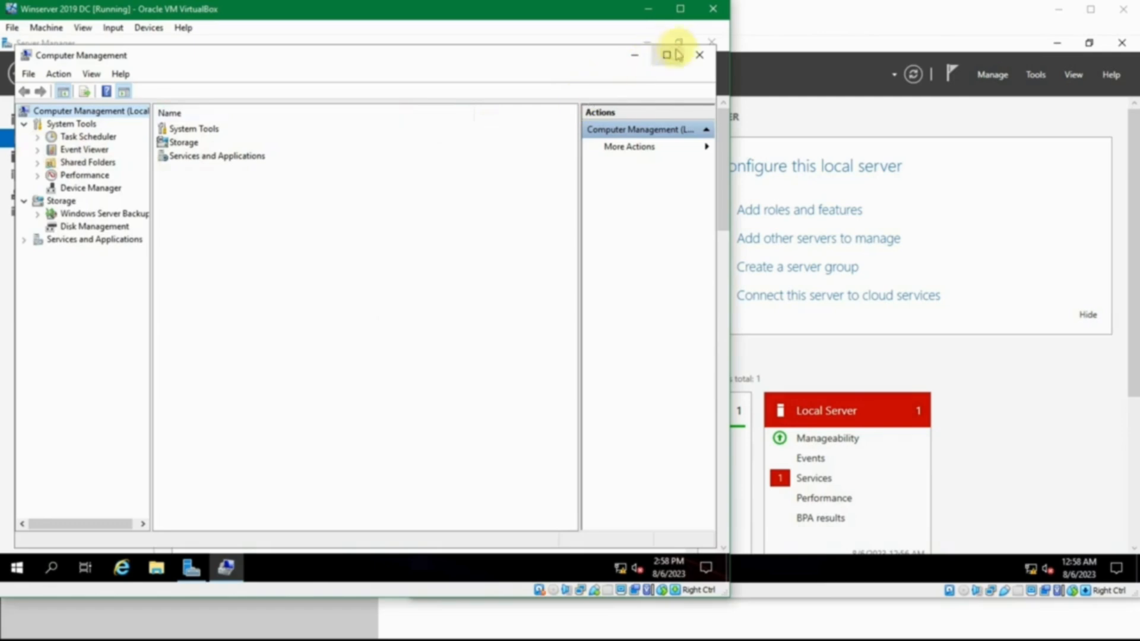
{"action": "left_click", "coordinate": [700, 54]}
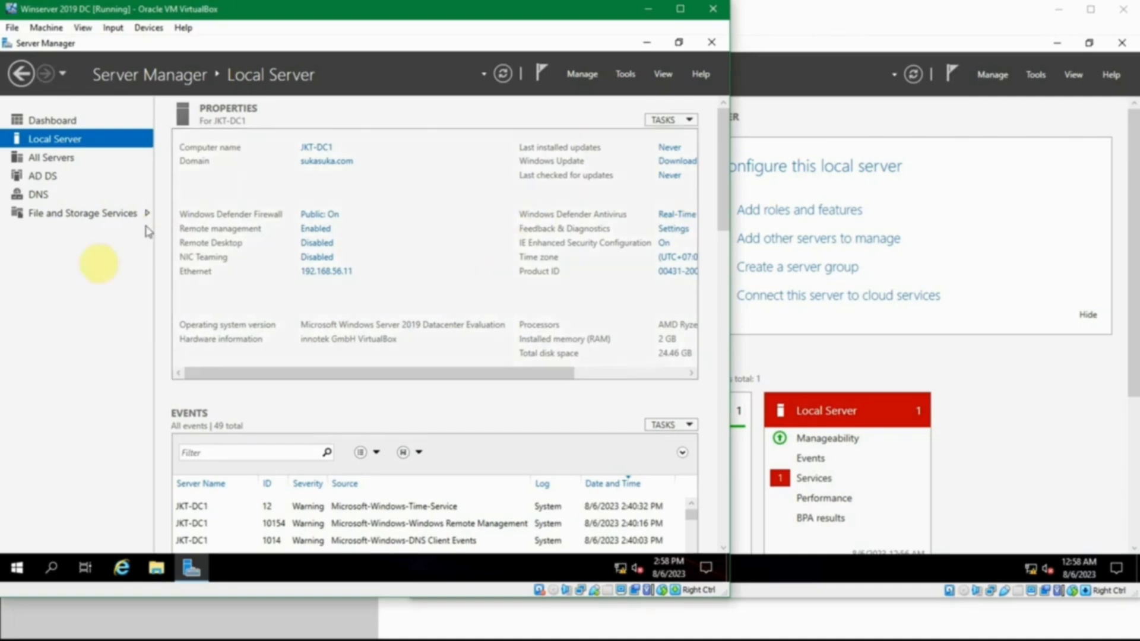
{"action": "left_click", "coordinate": [63, 295]}
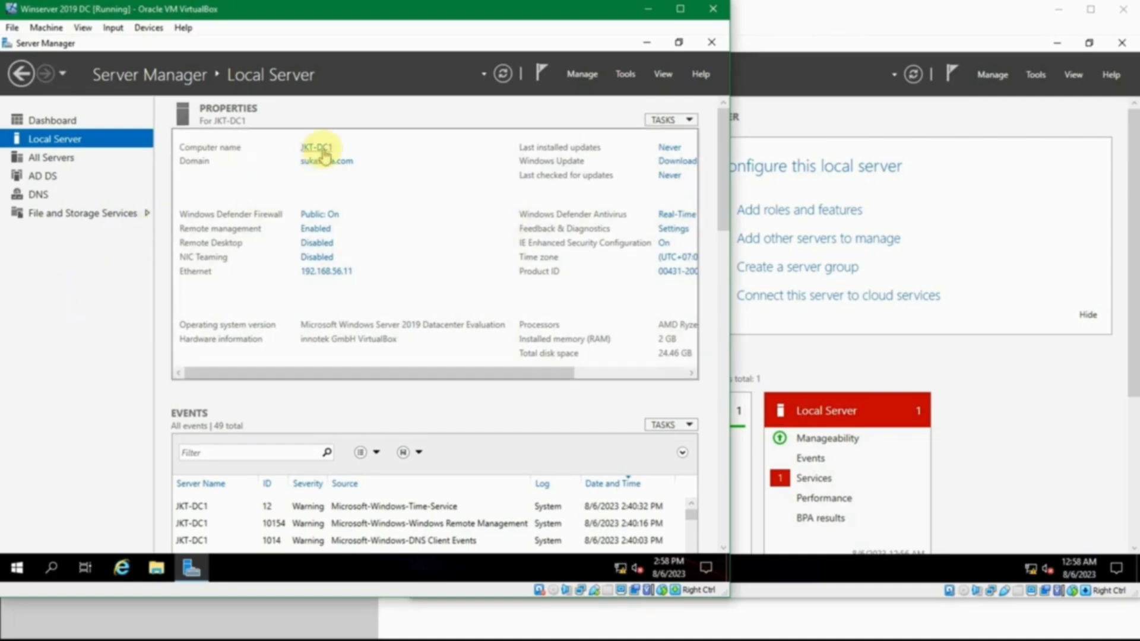
{"action": "left_click", "coordinate": [1043, 566]}
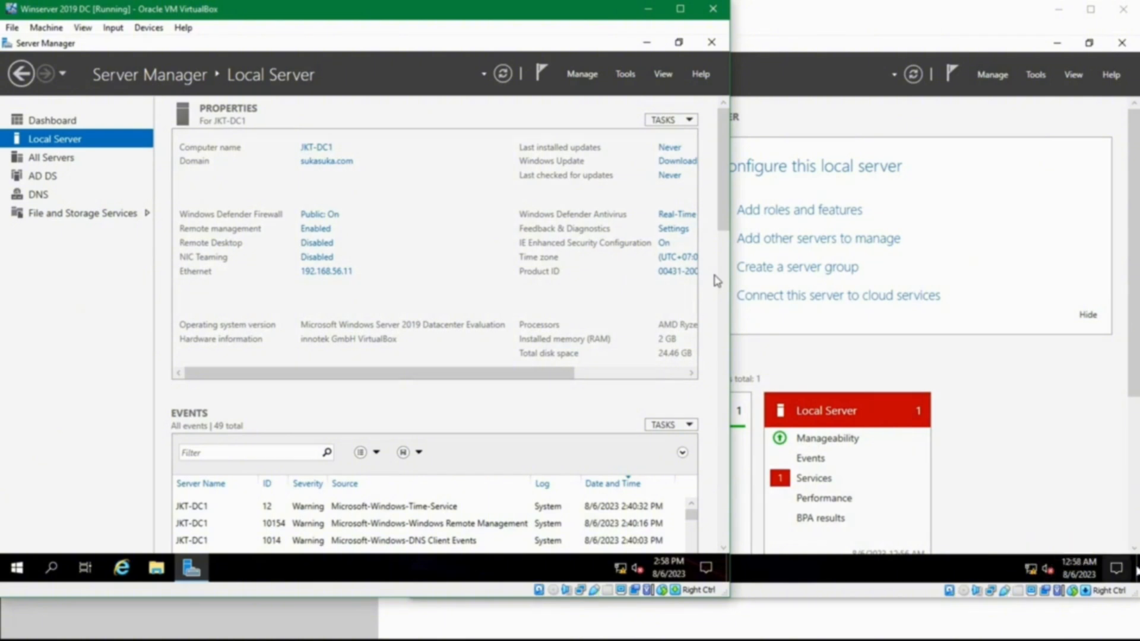
Open Active Directory Users and Computers, expand sukasuka.com, and check the JKT-SVR1 entry in the Computers container.
{"action": "left_click", "coordinate": [631, 75]}
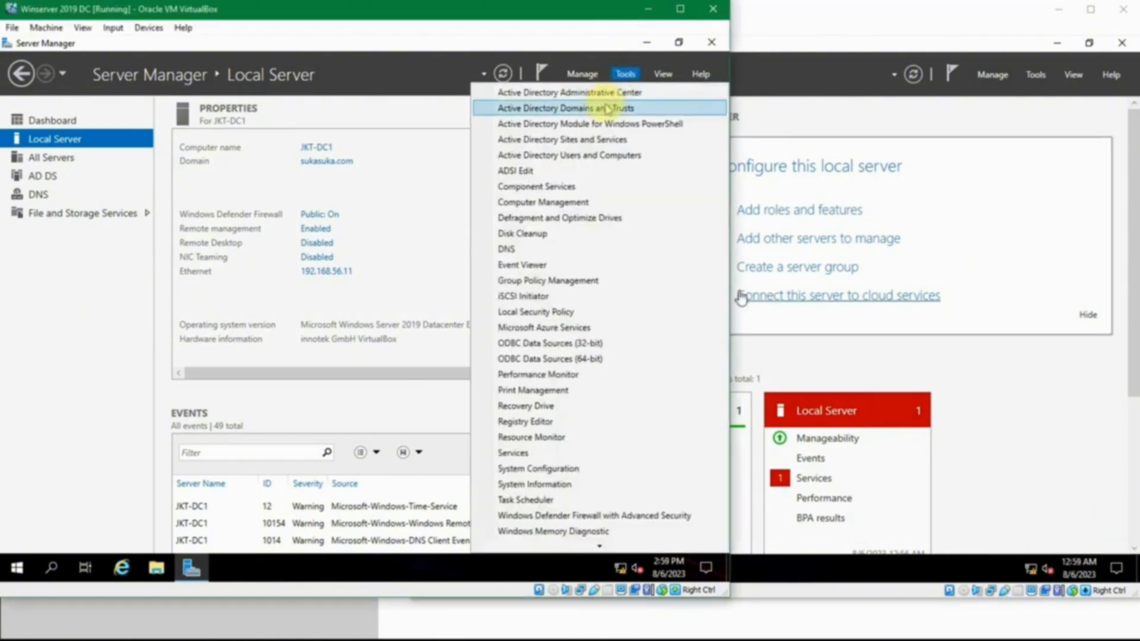
{"action": "left_click", "coordinate": [650, 155]}
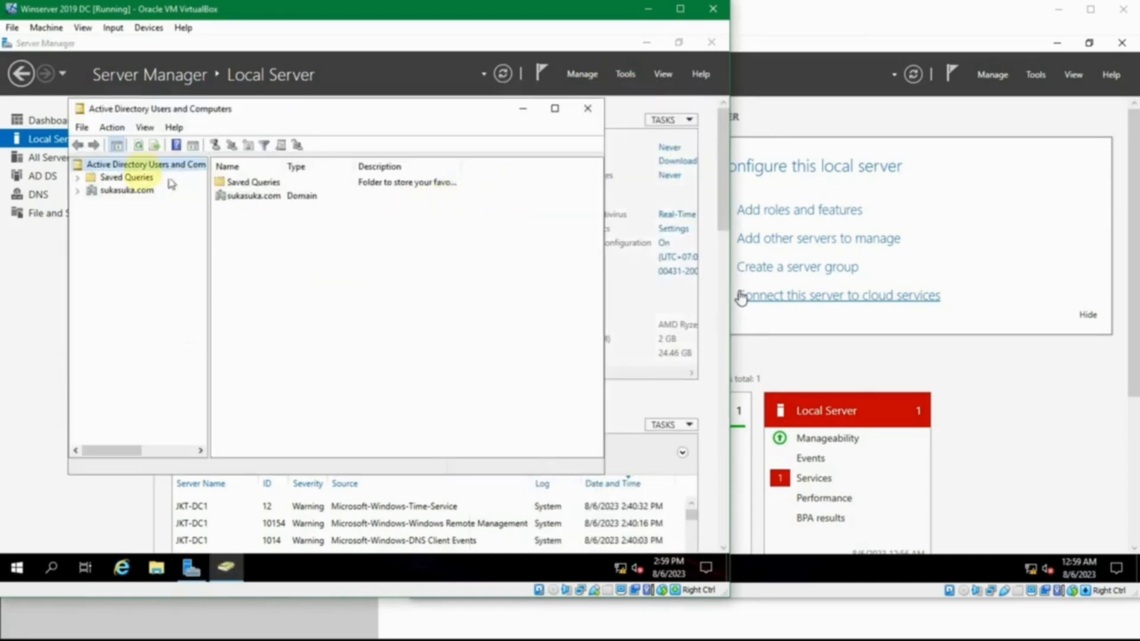
{"action": "left_click", "coordinate": [77, 191]}
{"action": "left_click", "coordinate": [116, 191]}
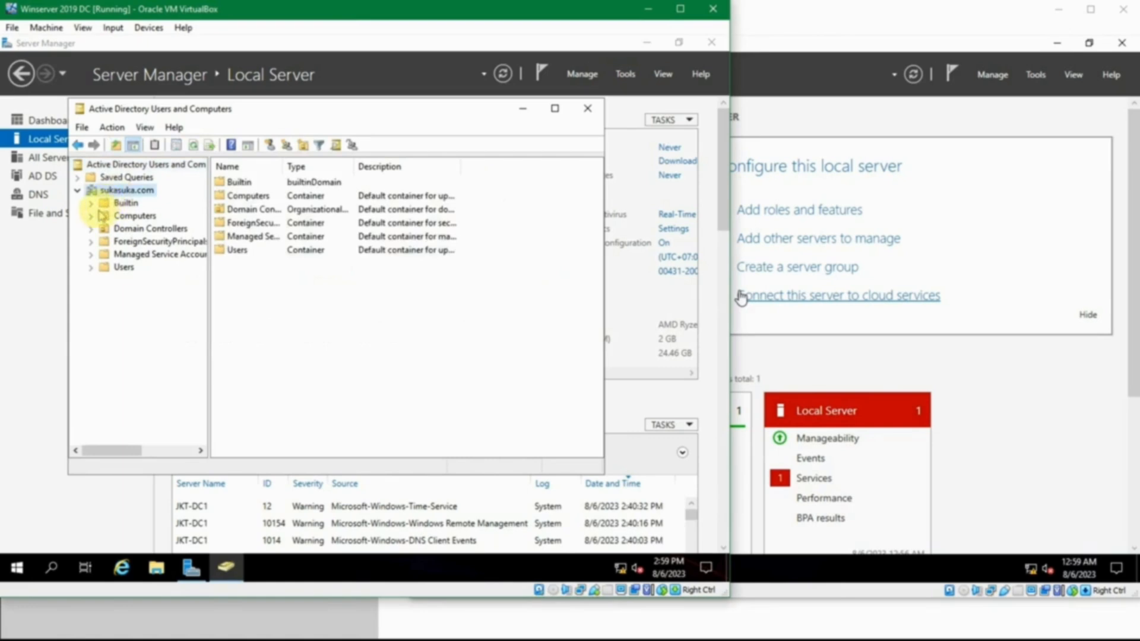
{"action": "left_click", "coordinate": [130, 219]}
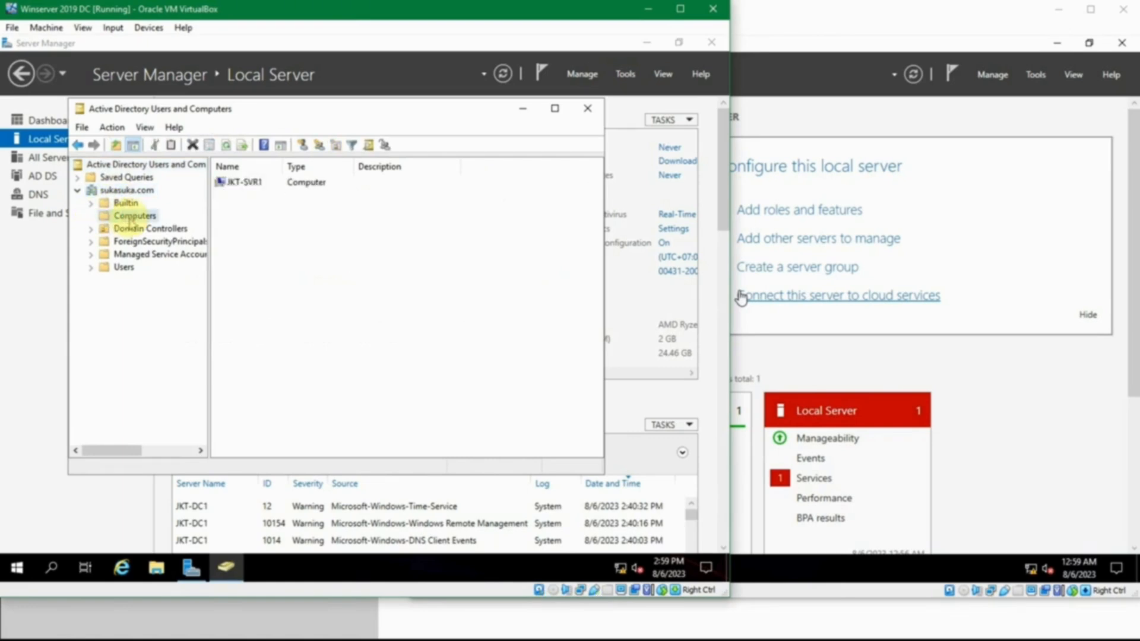
{"action": "left_click", "coordinate": [256, 185]}
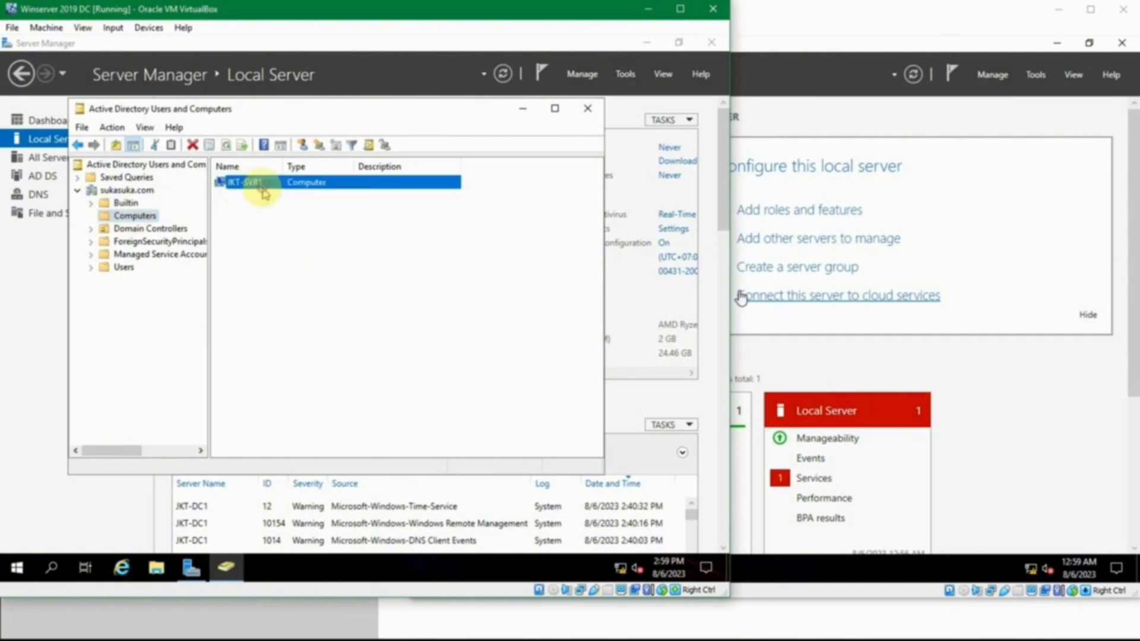
{"action": "left_click", "coordinate": [274, 220]}
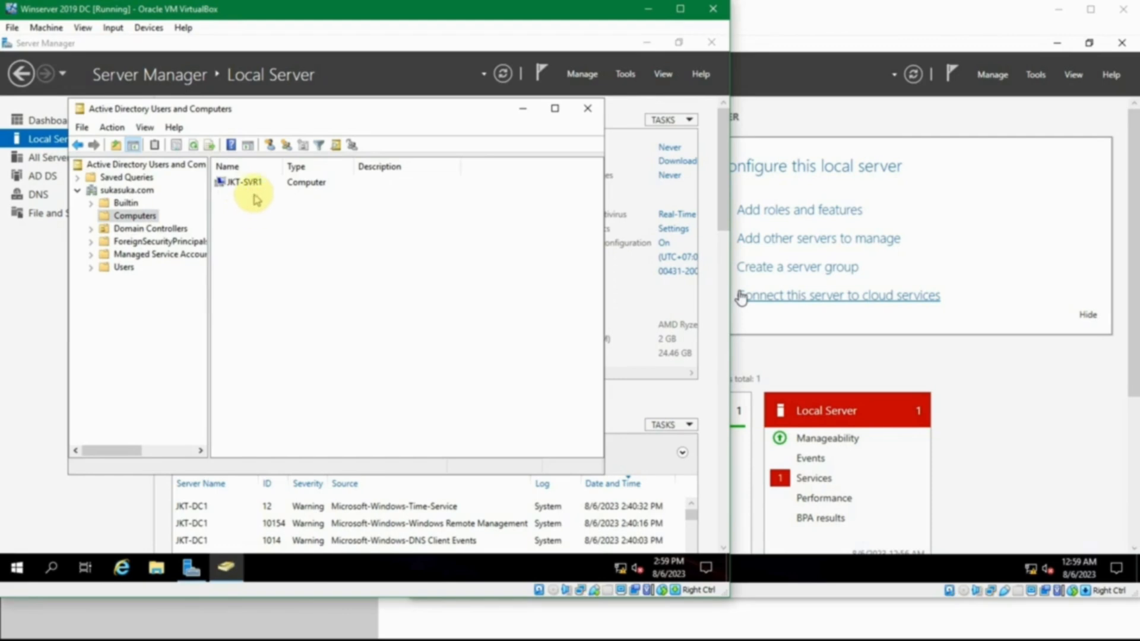
Review the JKT-SVR1 computer's general, operating system, group membership, delegation, location and dial-in properties, and close them without changes.
{"action": "double_click", "coordinate": [253, 185]}
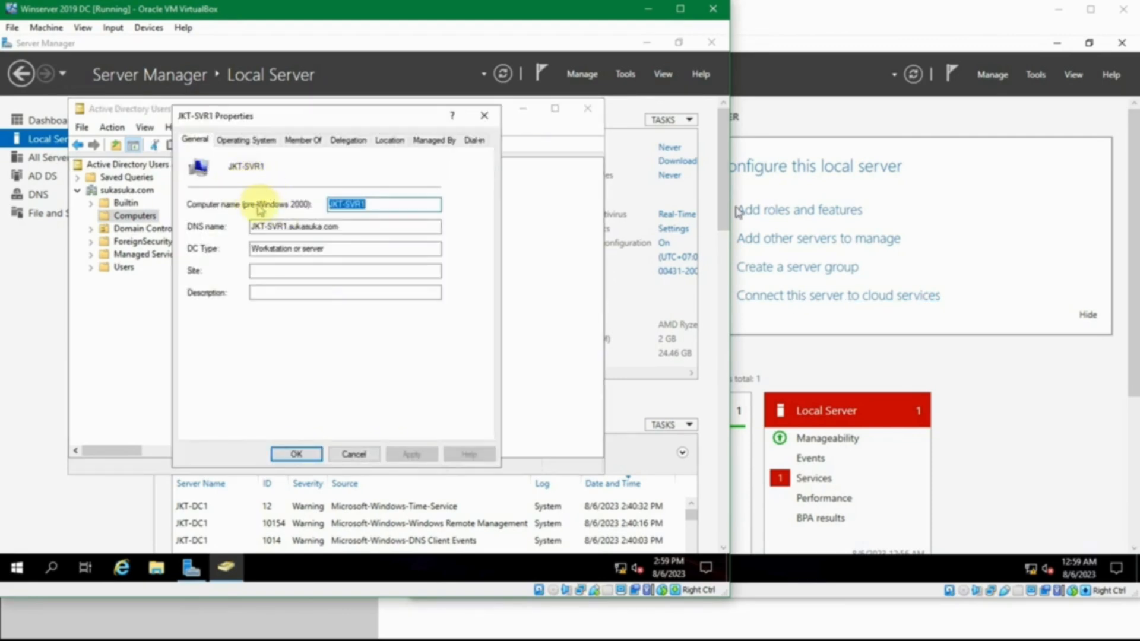
{"action": "left_click", "coordinate": [358, 231]}
{"action": "left_click", "coordinate": [357, 253]}
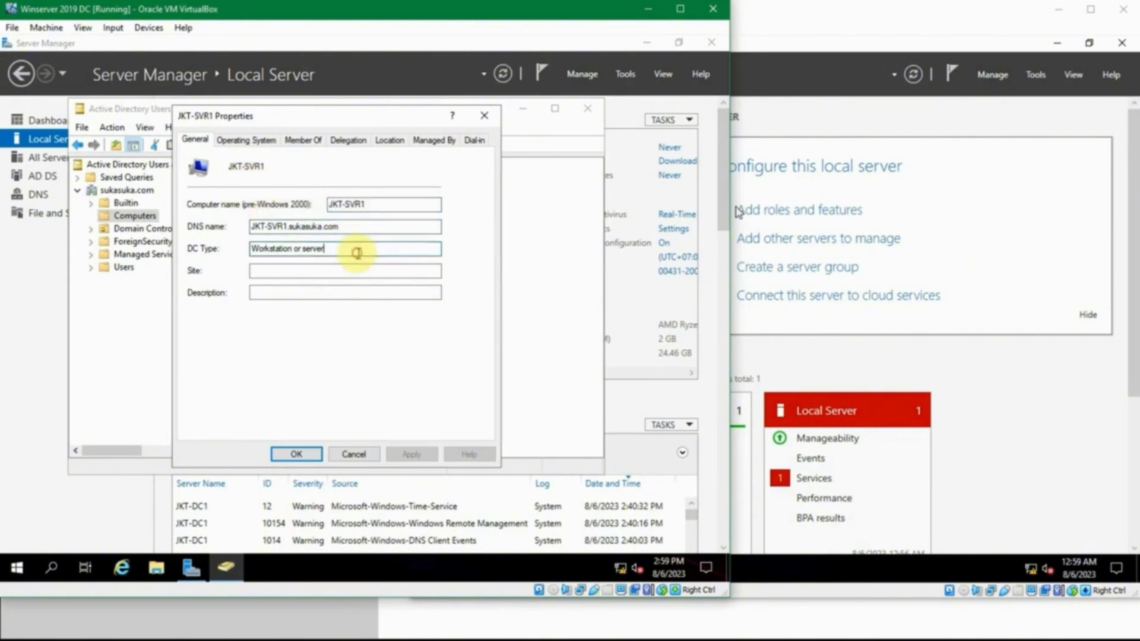
{"action": "left_click", "coordinate": [246, 140]}
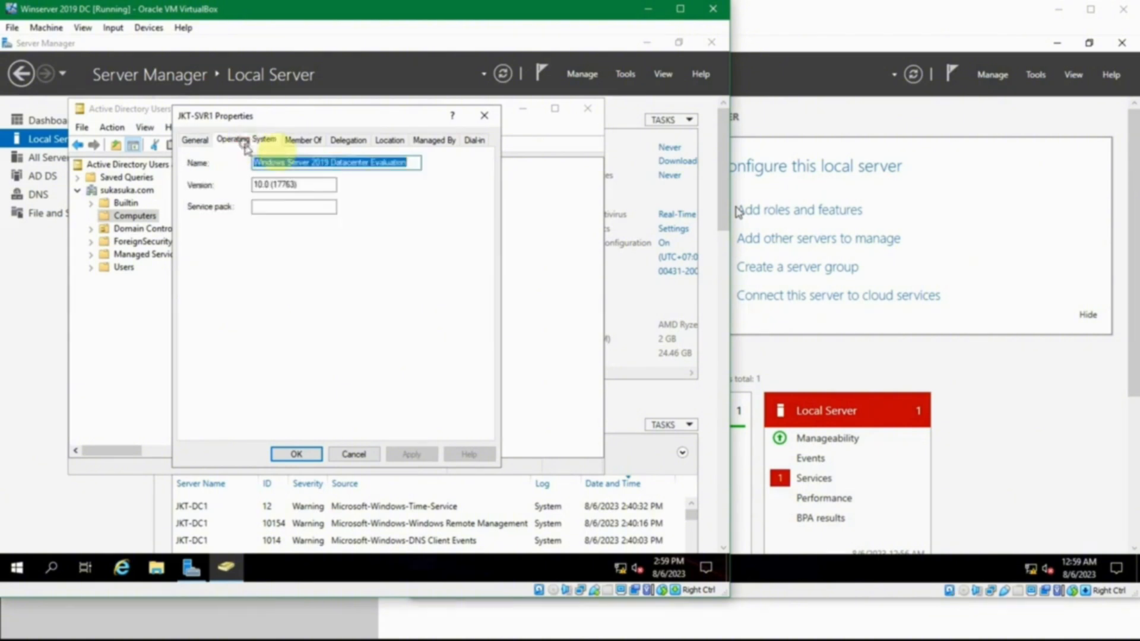
{"action": "left_click", "coordinate": [302, 140]}
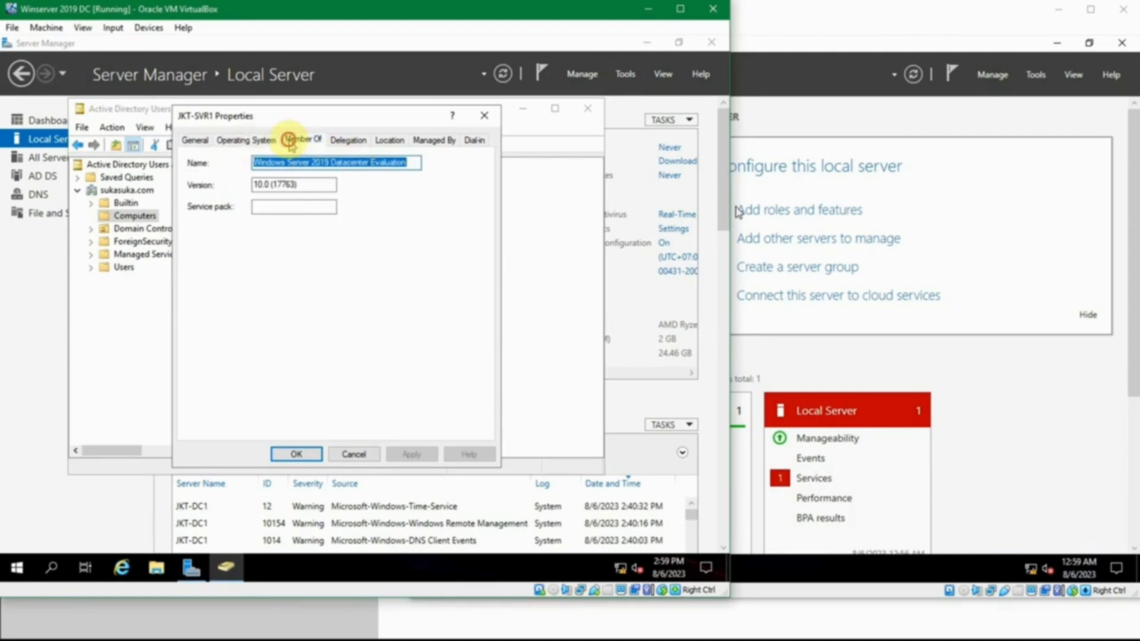
{"action": "left_click", "coordinate": [339, 145]}
{"action": "left_click", "coordinate": [381, 144]}
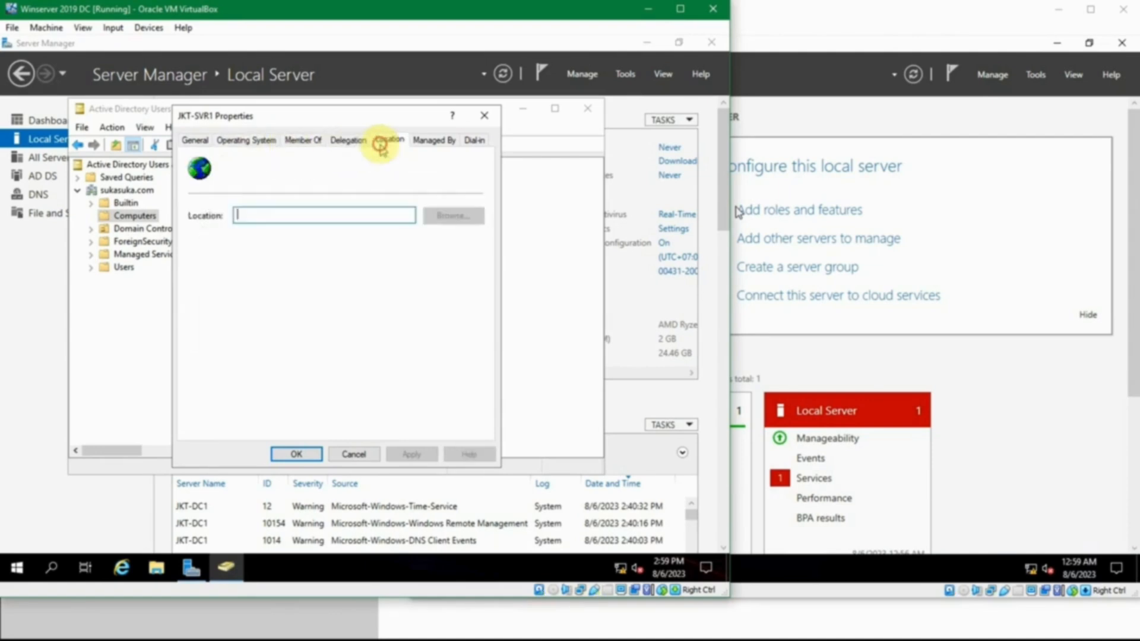
{"action": "left_click", "coordinate": [475, 140]}
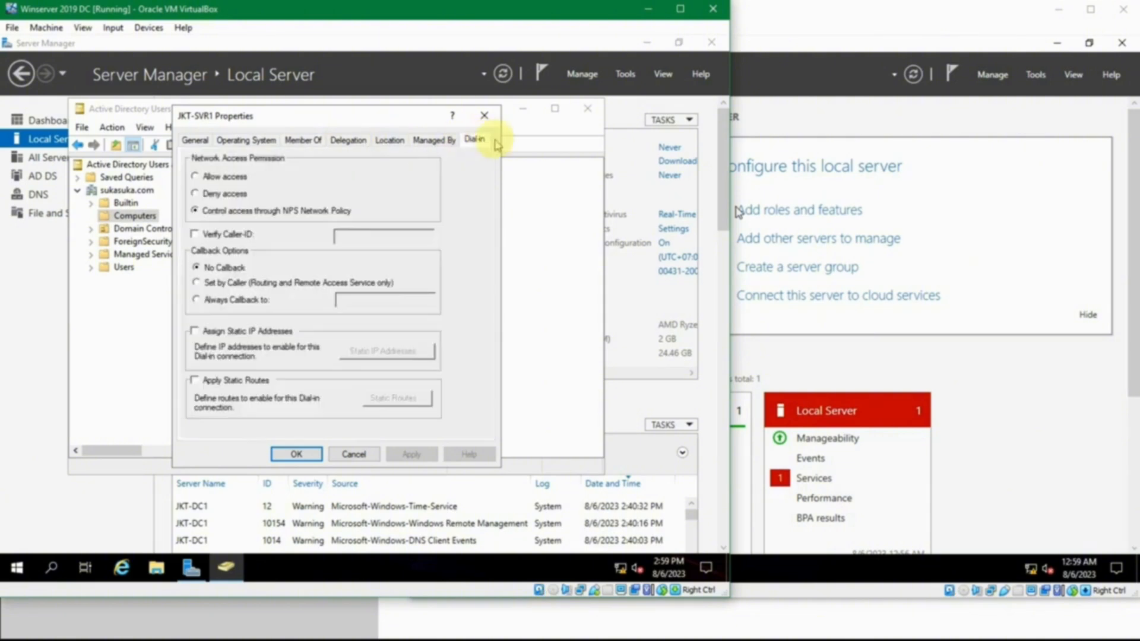
{"action": "left_click", "coordinate": [485, 116]}
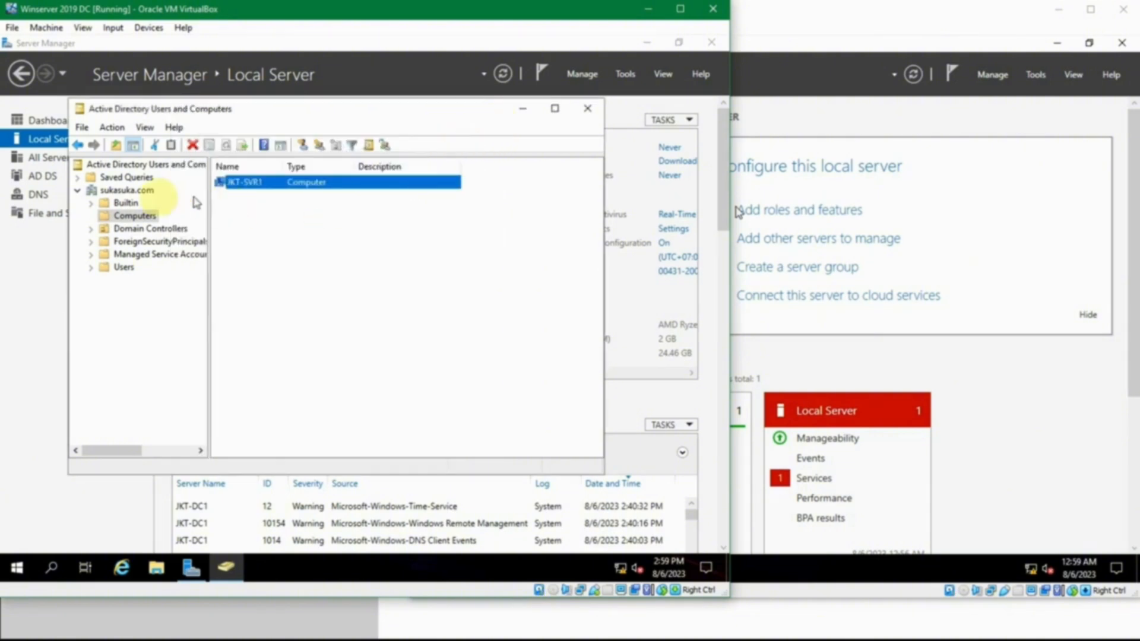
Show the Domain Controllers organizational unit and select the JKT-DC1 computer.
{"action": "left_click", "coordinate": [91, 229]}
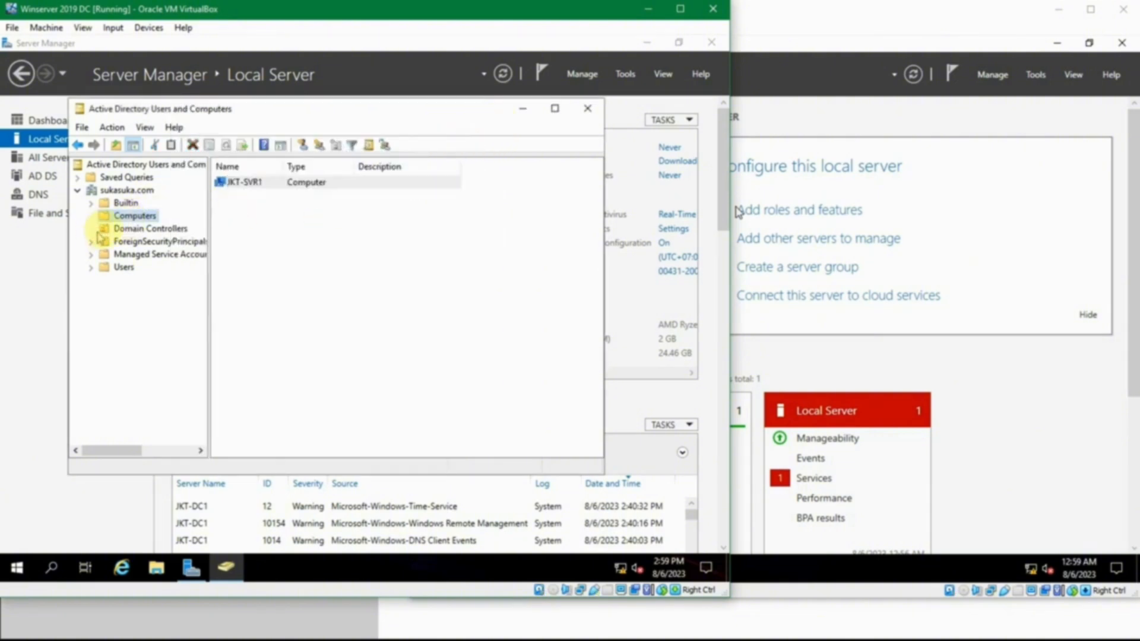
{"action": "left_click", "coordinate": [118, 225]}
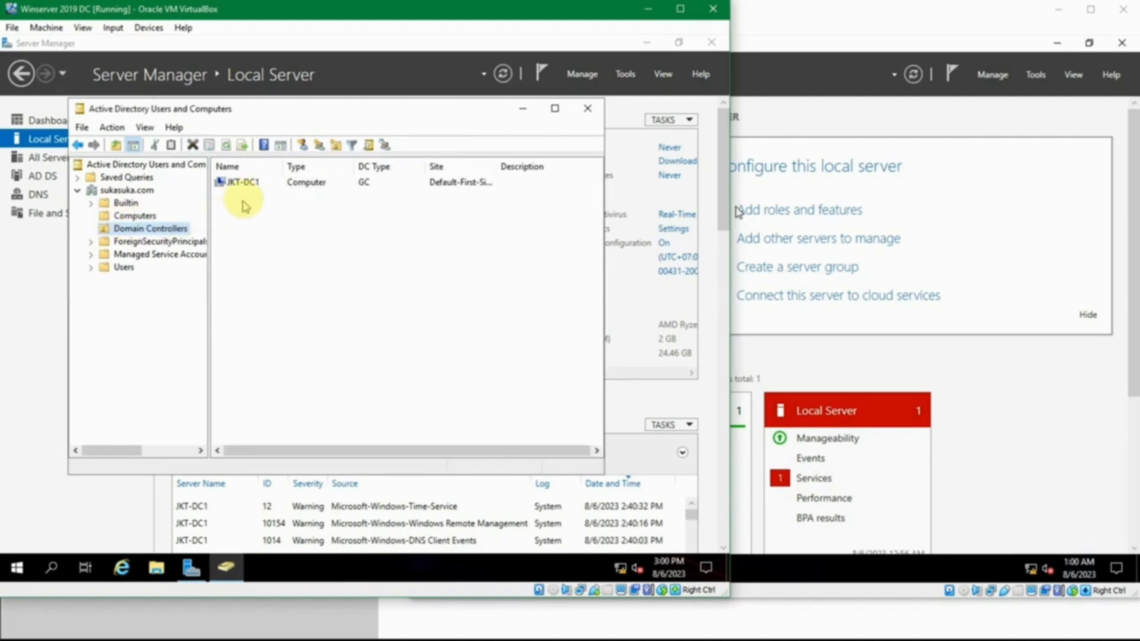
{"action": "left_click", "coordinate": [248, 188]}
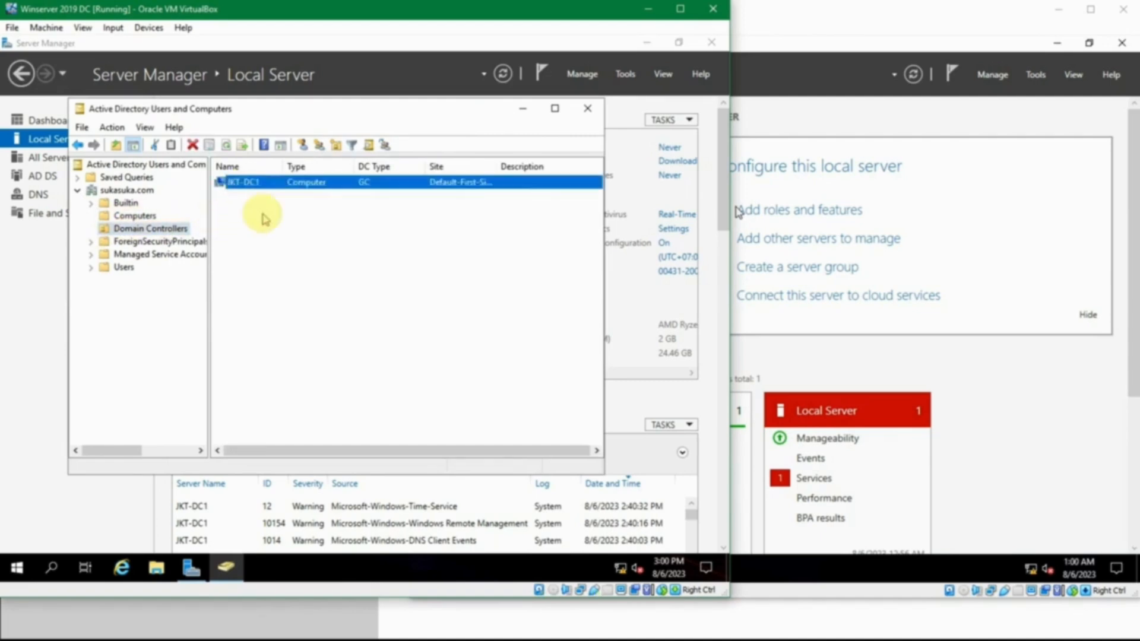
Show the domain's Users container, widen the Name column to fit, and look through the built-in accounts and groups.
{"action": "left_click", "coordinate": [118, 268]}
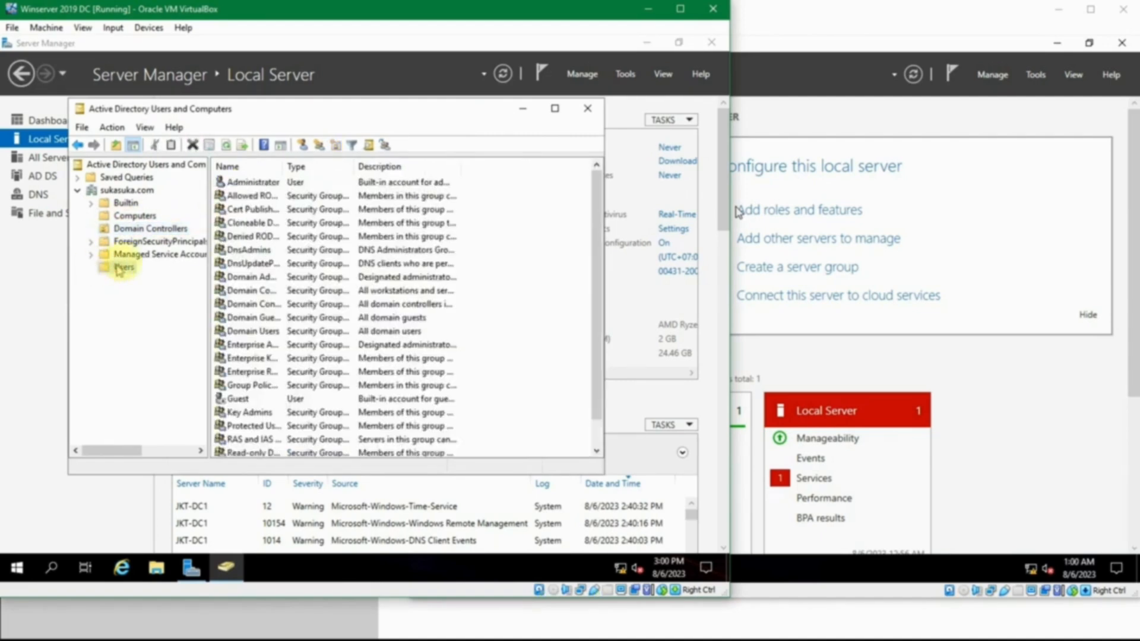
{"action": "left_click_drag", "start_coordinate": [355, 167], "coordinate": [368, 180]}
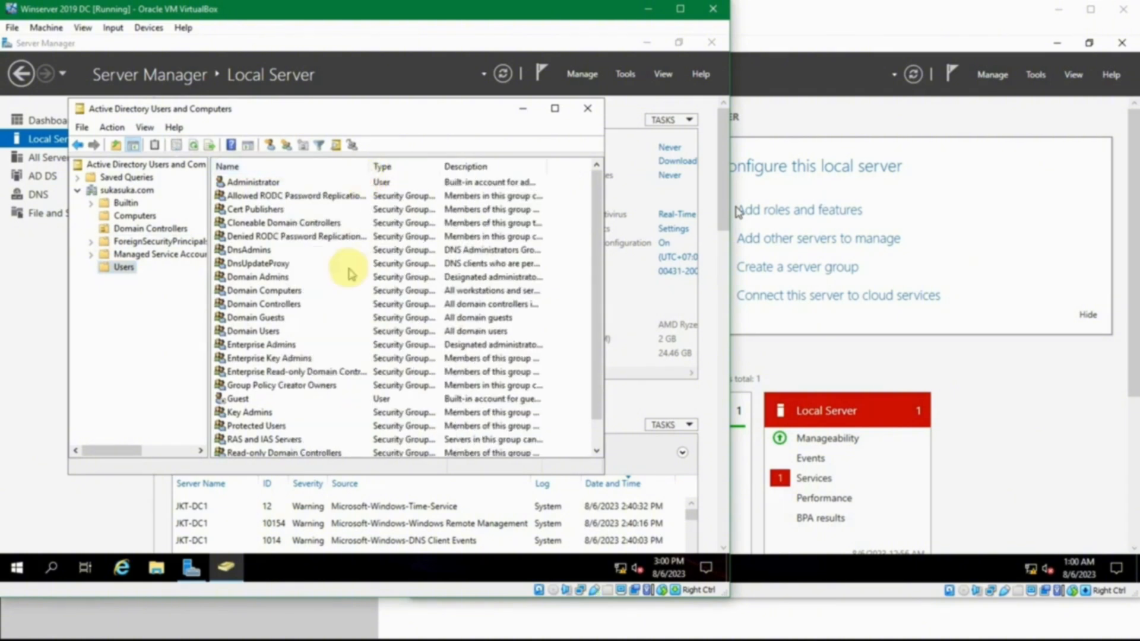
{"action": "scroll", "coordinate": [350, 274], "scroll_direction": "down", "scroll_amount": 1}
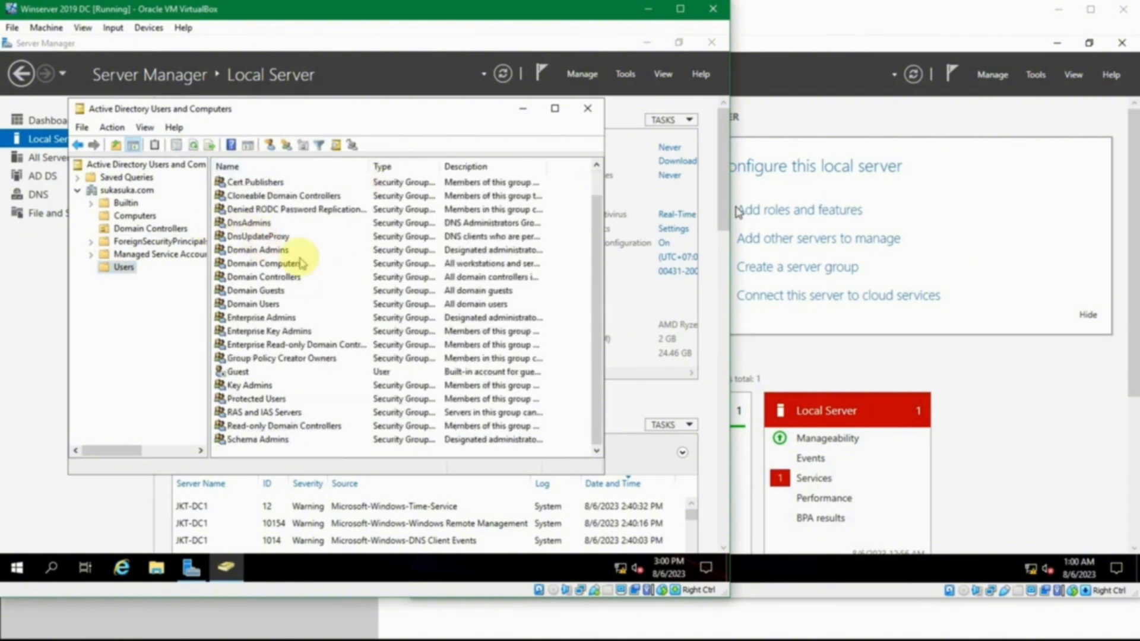
{"action": "scroll", "coordinate": [323, 275], "scroll_direction": "up", "scroll_amount": 1}
{"action": "scroll", "coordinate": [325, 280], "scroll_direction": "down", "scroll_amount": 1}
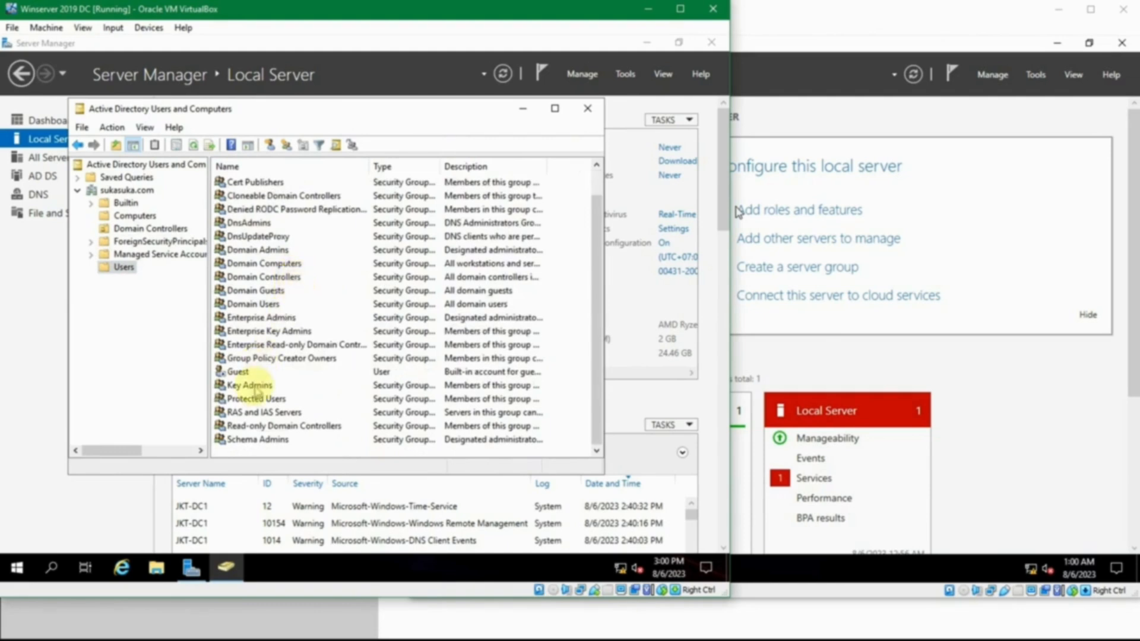
{"action": "left_click", "coordinate": [255, 387]}
{"action": "left_click", "coordinate": [239, 373]}
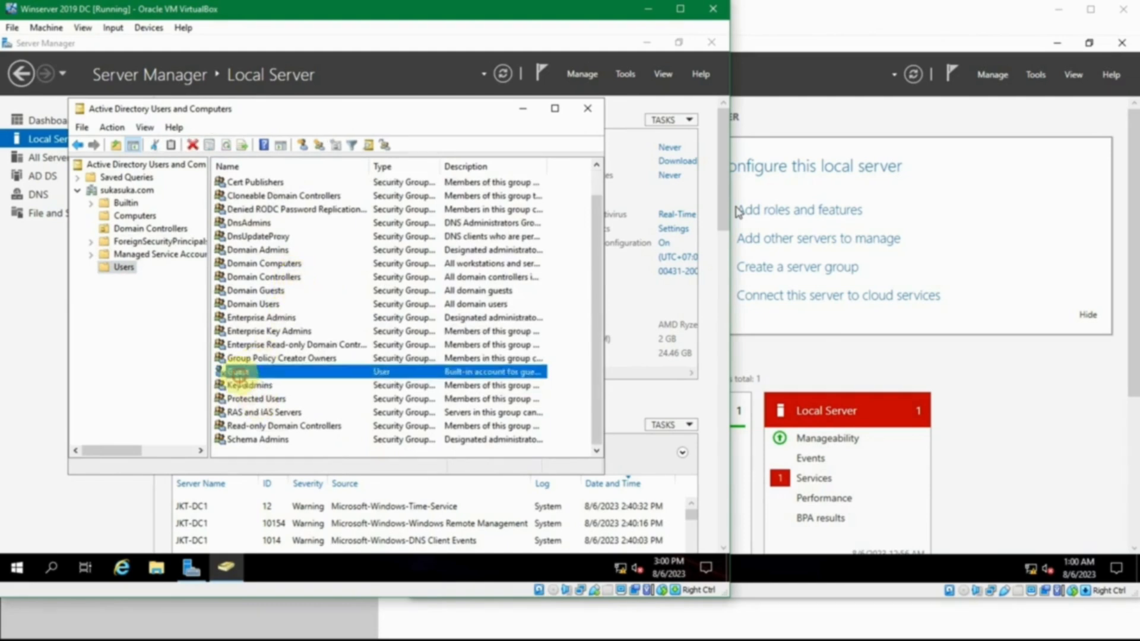
{"action": "left_click", "coordinate": [272, 278]}
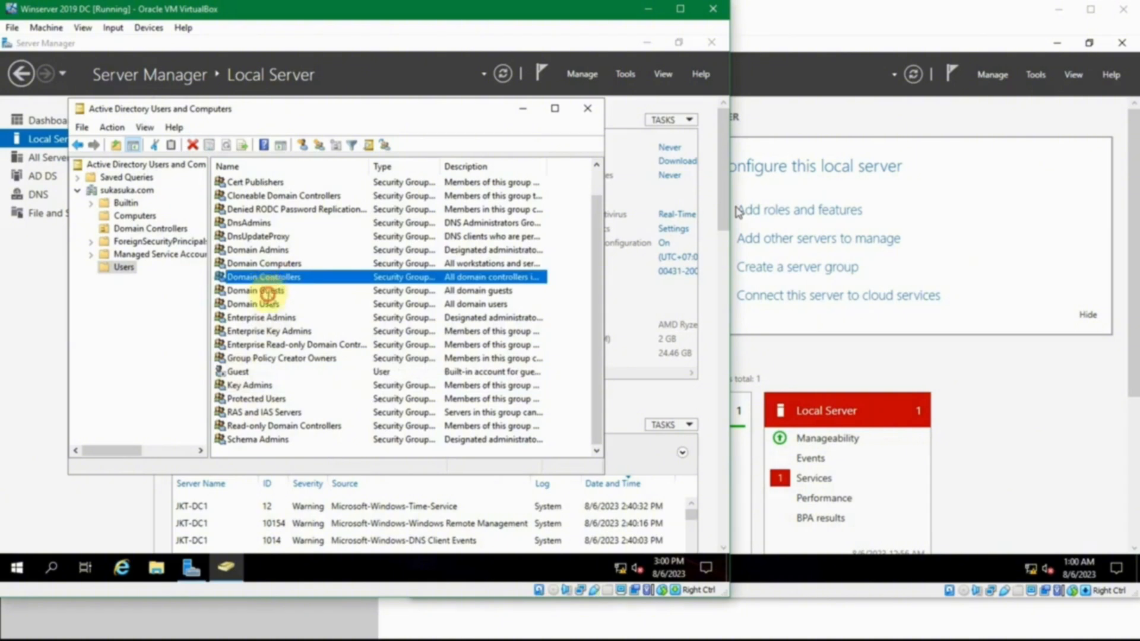
{"action": "left_click", "coordinate": [268, 292]}
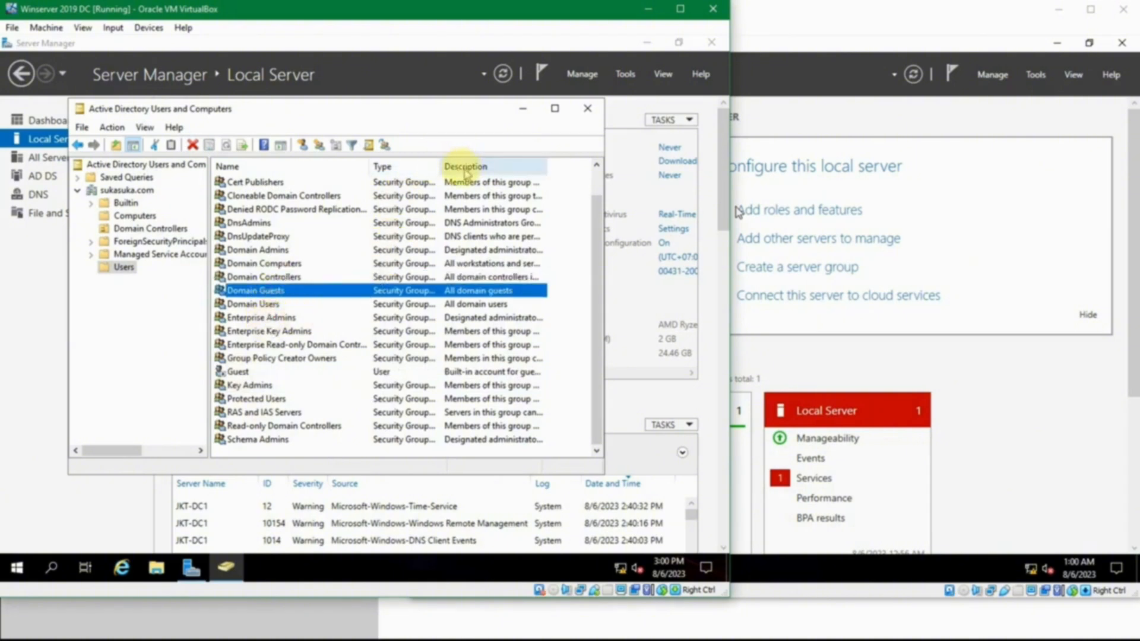
Widen the Type column to read the full group types, and compare the Guest user's type with the security groups.
{"action": "left_click_drag", "start_coordinate": [514, 176], "coordinate": [509, 173]}
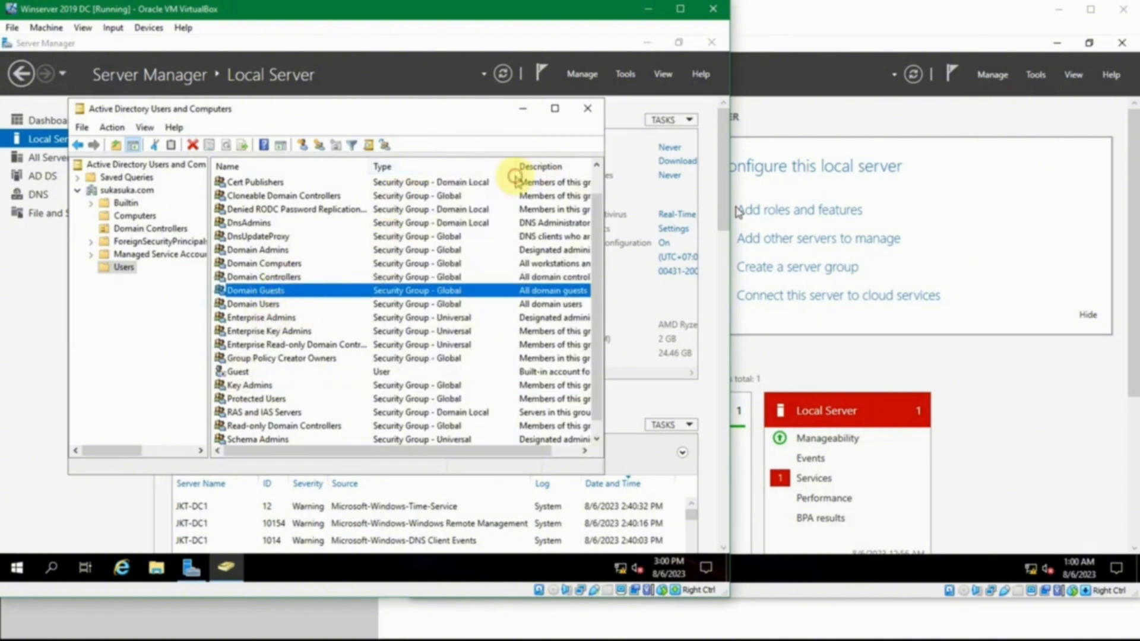
{"action": "left_click", "coordinate": [471, 183]}
{"action": "left_click", "coordinate": [392, 372]}
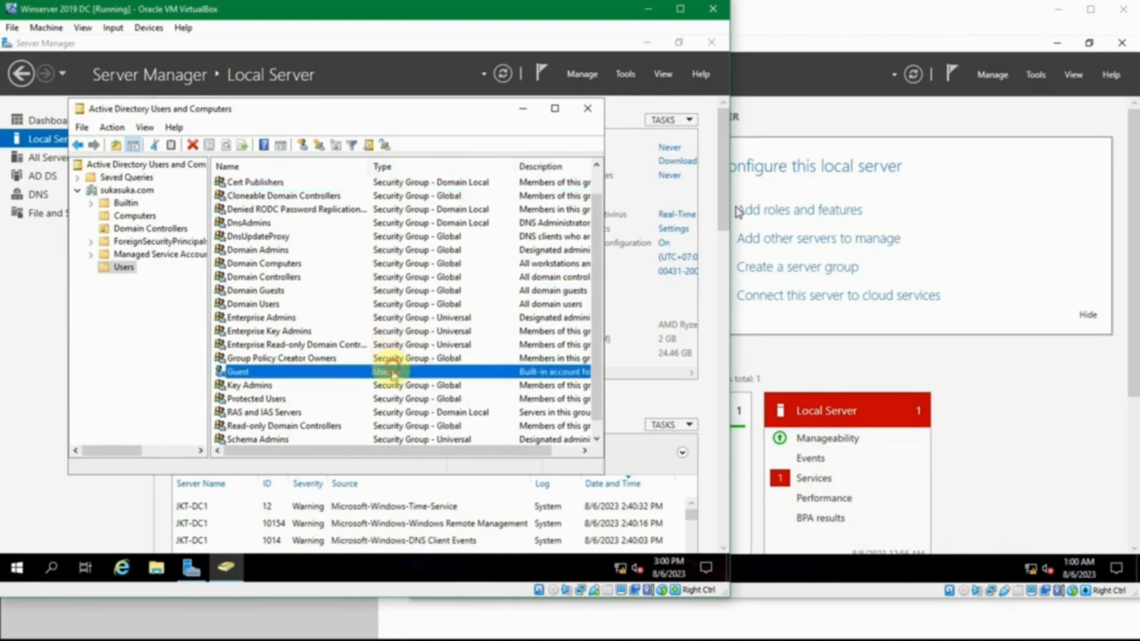
{"action": "scroll", "coordinate": [392, 372], "scroll_direction": "down", "scroll_amount": 1}
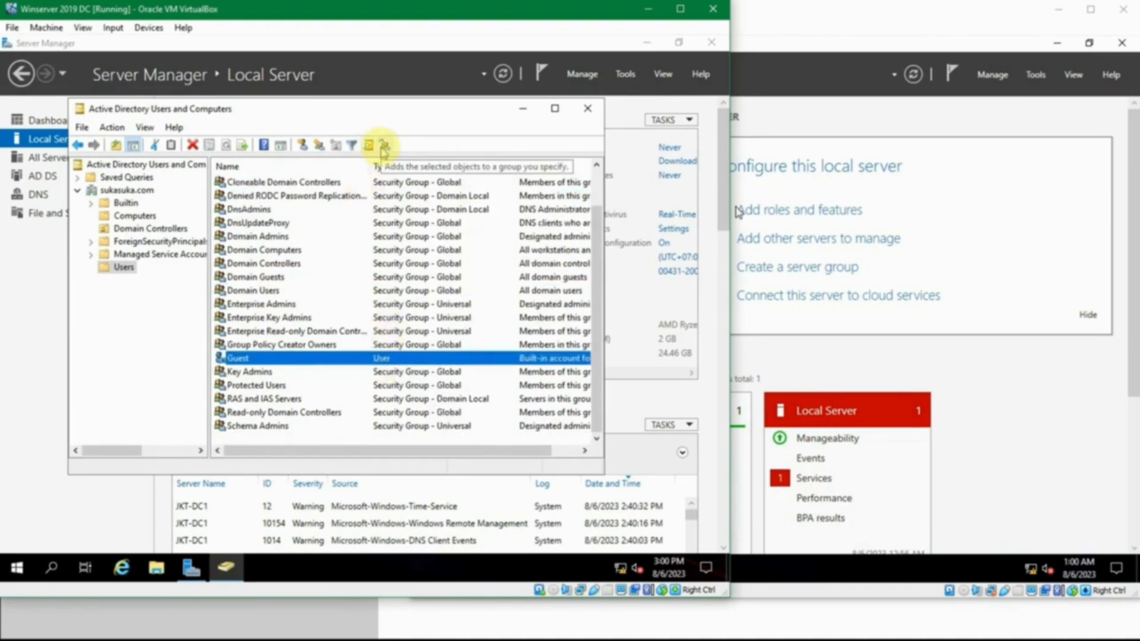
View the new user form for the sukasuka.com/Users container and close it without creating an account.
{"action": "left_click", "coordinate": [308, 149]}
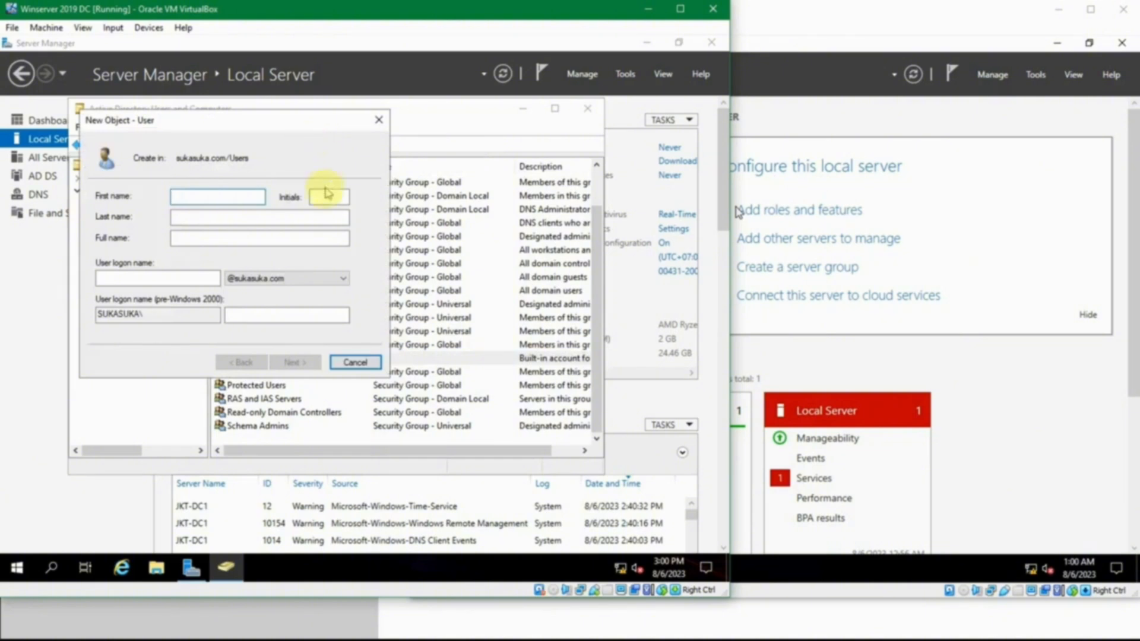
{"action": "left_click", "coordinate": [379, 122]}
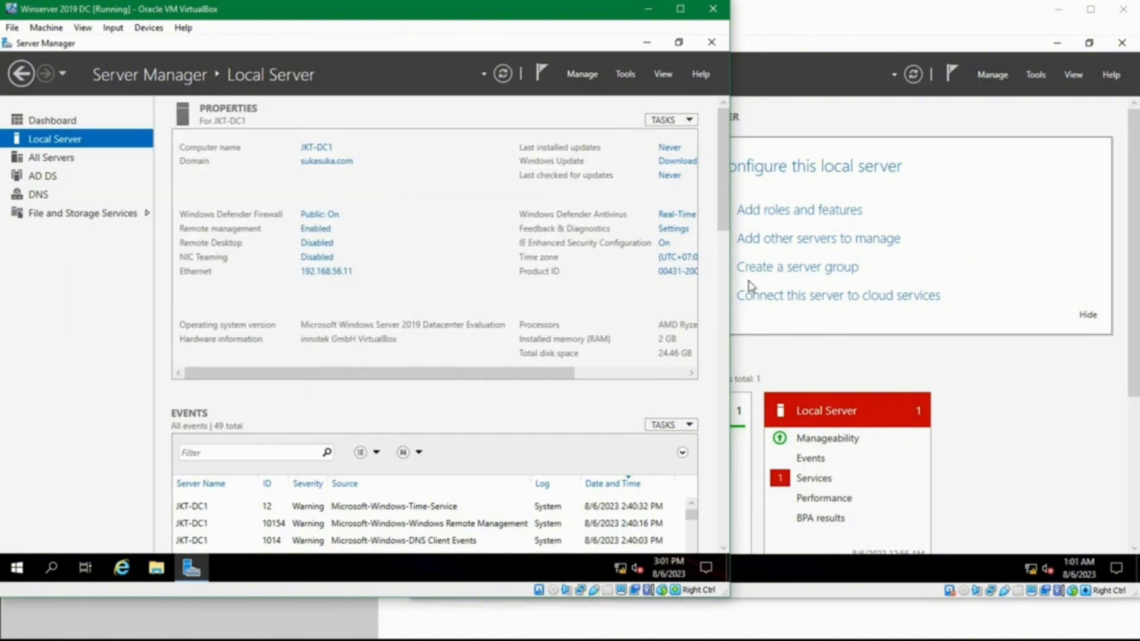
{"action": "left_click", "coordinate": [347, 640]}
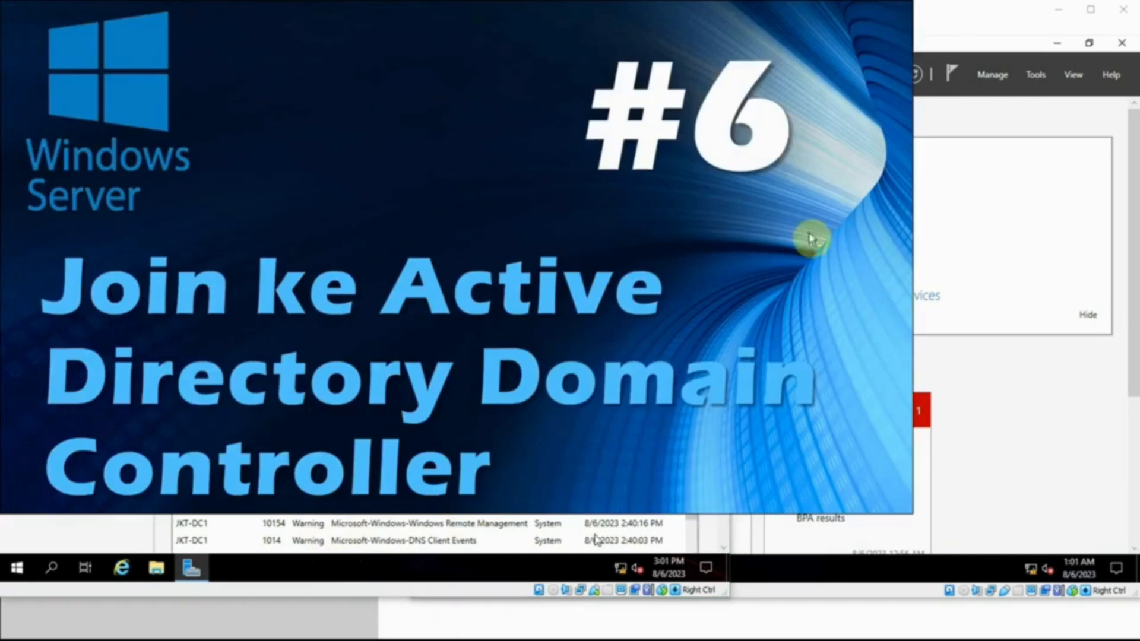